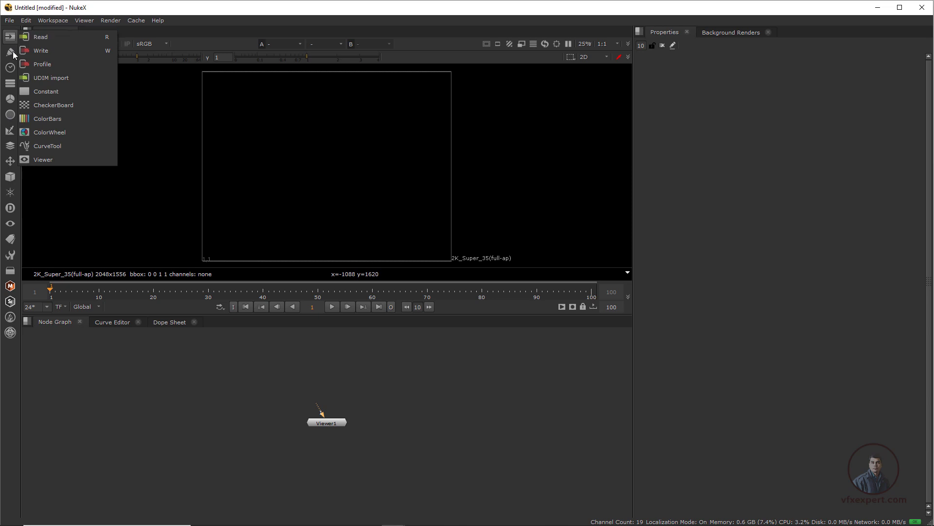
- Look through the Time and Image node categories, the Curve Editor and the Dope Sheet, then return to the Node Graph
left_click(10, 67)
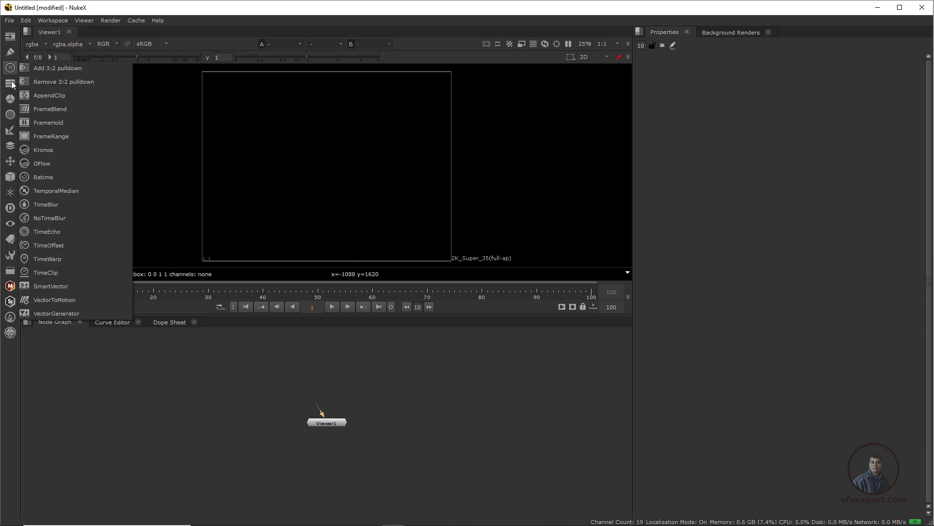
left_click(13, 38)
left_click(206, 139)
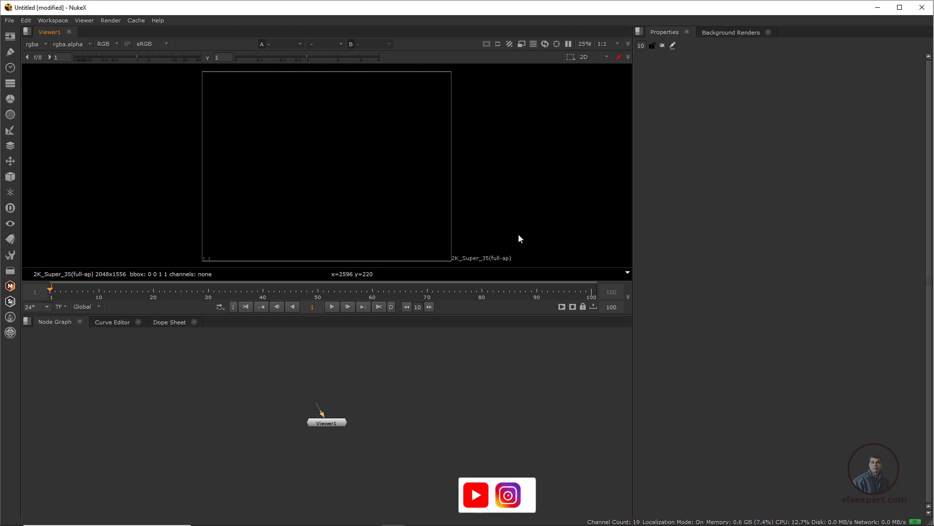
left_click(666, 32)
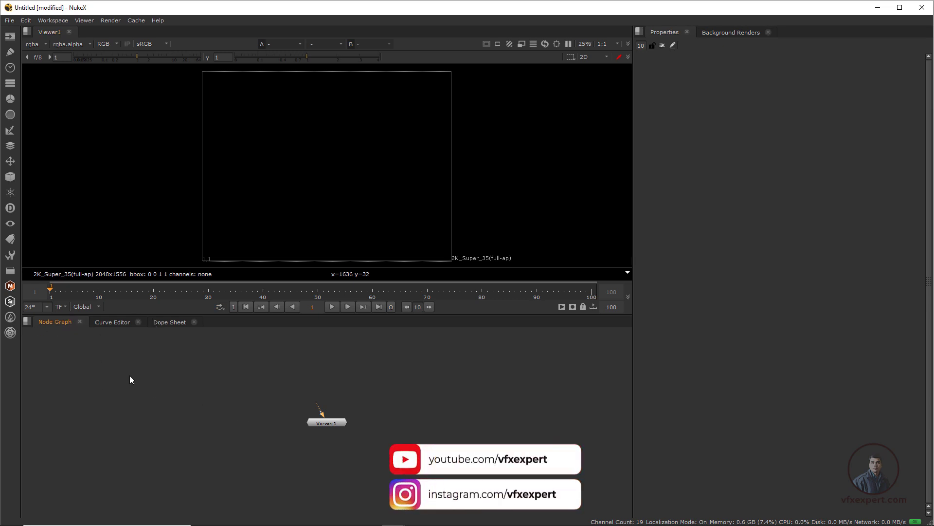
left_click(118, 323)
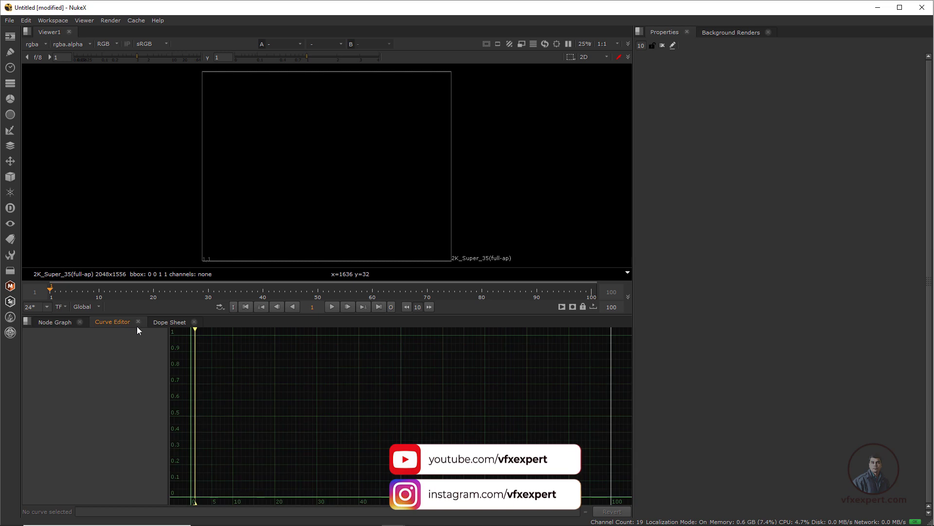
left_click(174, 322)
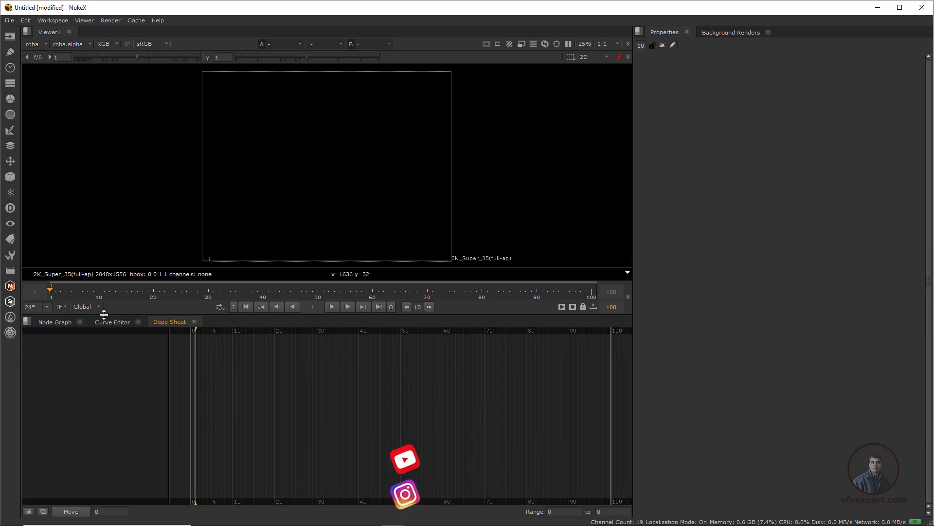
left_click(55, 322)
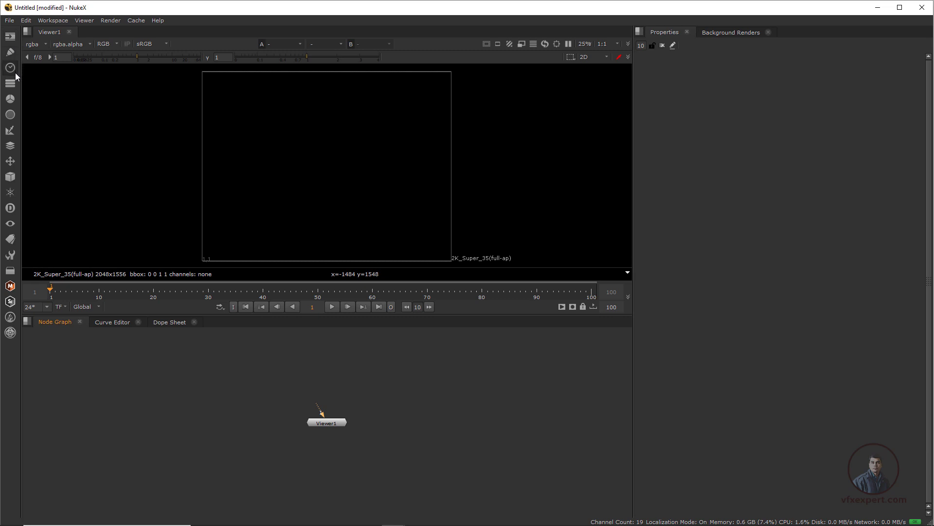
- Add a CheckerBoard node and a Constant node to the node graph
left_click(10, 39)
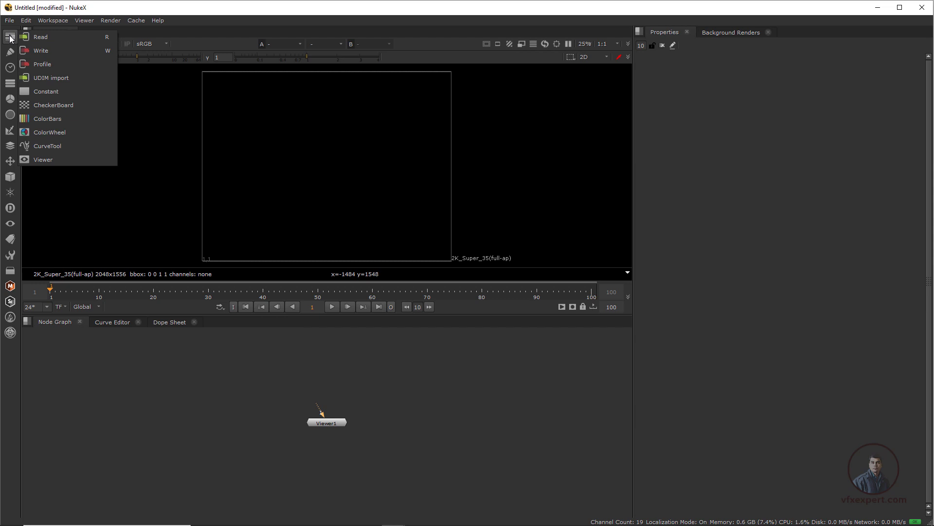
left_click(56, 105)
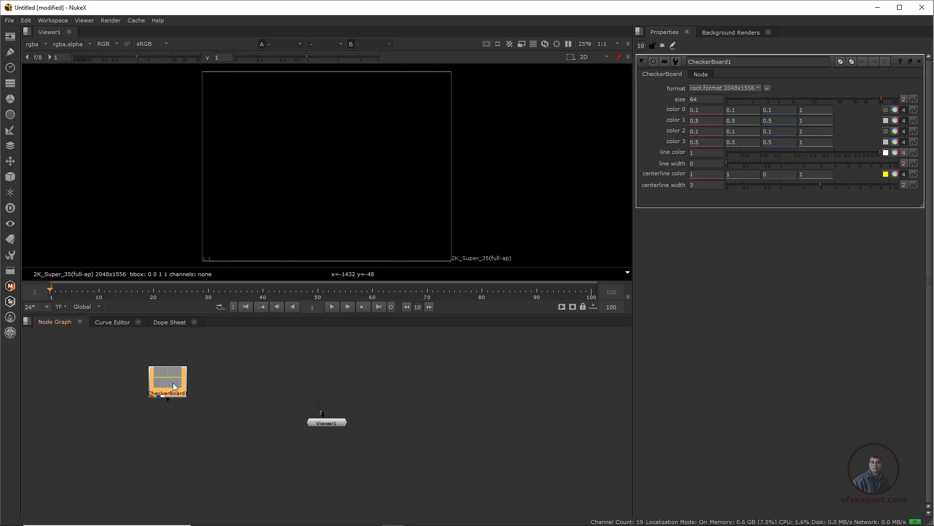
left_click(10, 37)
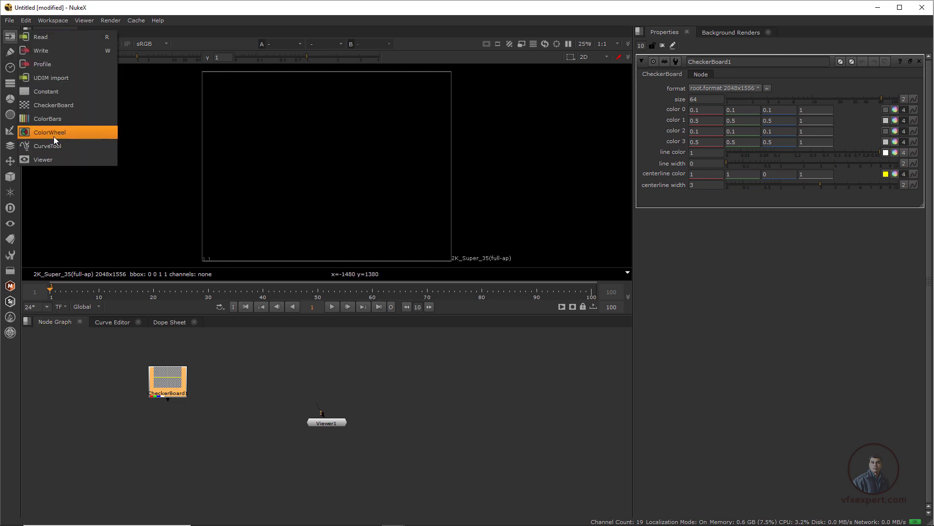
left_click(54, 92)
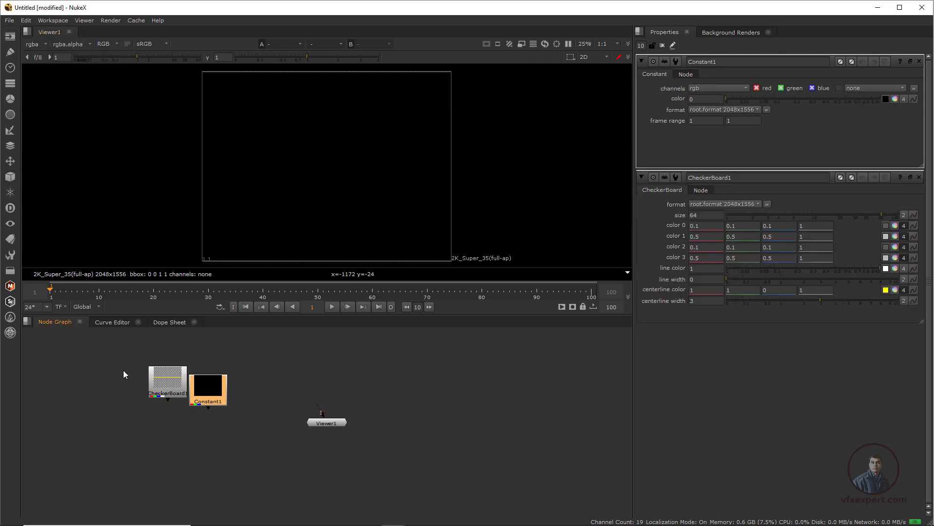
left_click(227, 361)
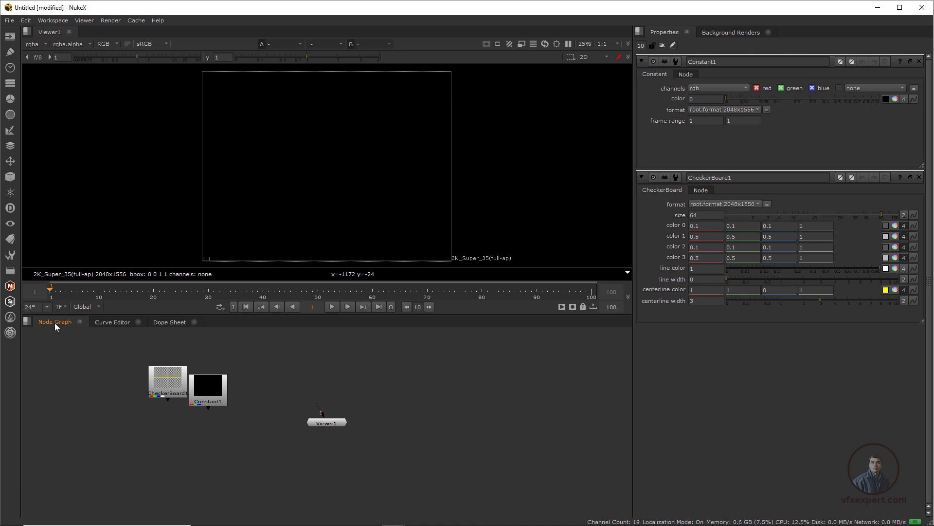
- Add a second CheckerBoard node in the empty graph area near the Constant node
right_click(269, 359)
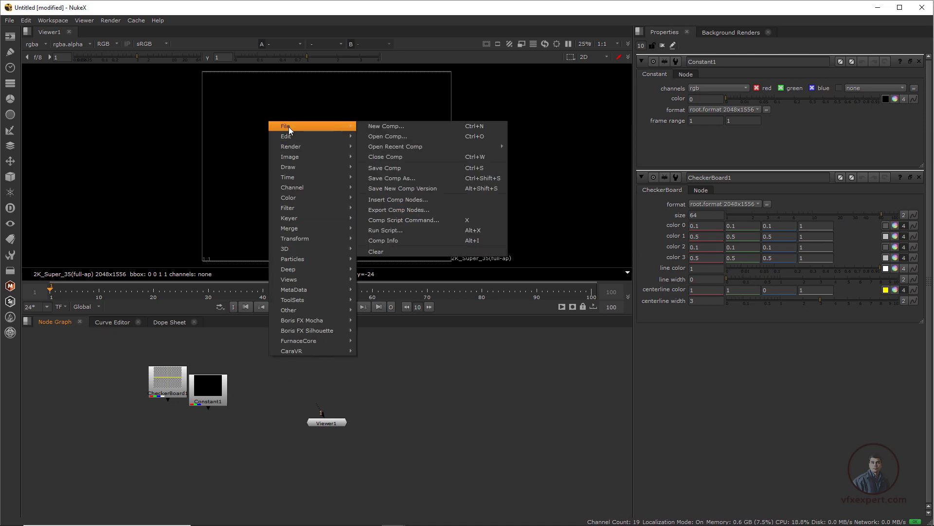
mouse_move(287, 227)
mouse_move(296, 146)
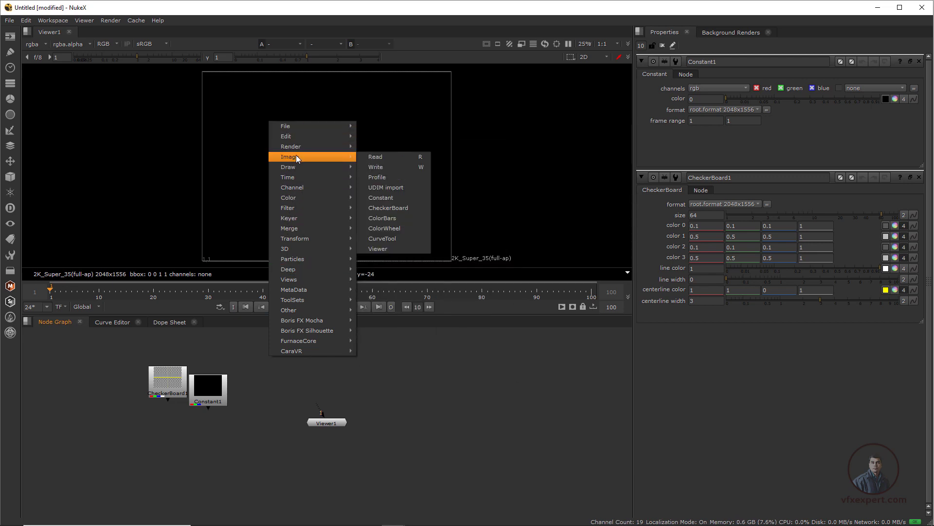
left_click(393, 209)
left_click_drag(271, 366, 280, 380)
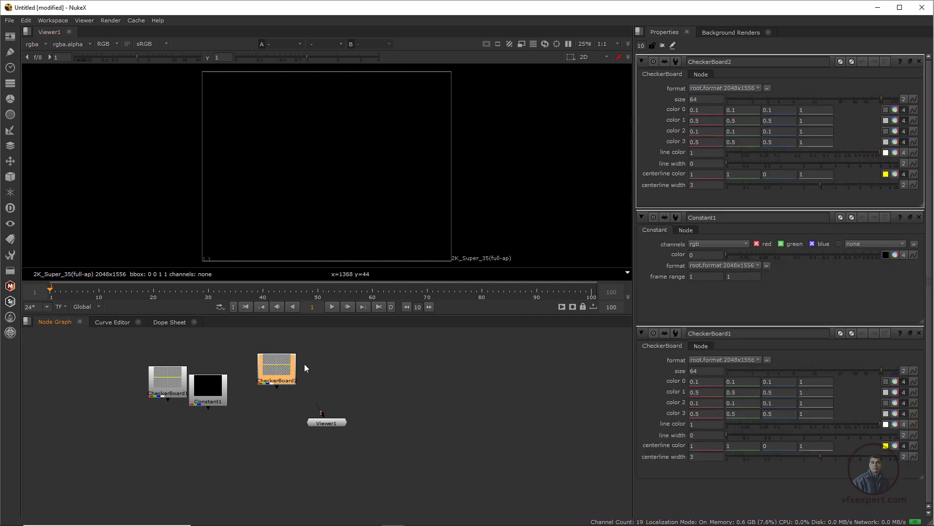
- Search for "blur" and add a Blur node beside the second CheckerBoard in the node graph
left_click(354, 371)
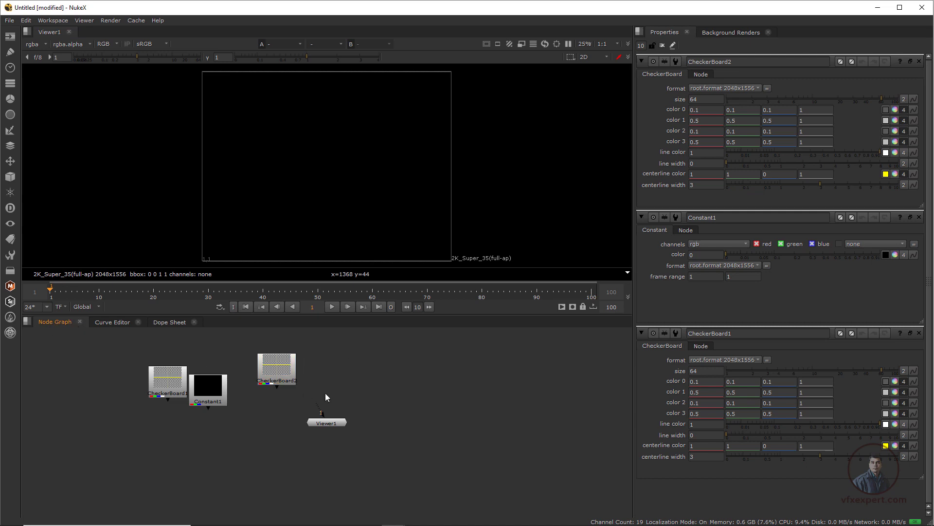
key("Tab")
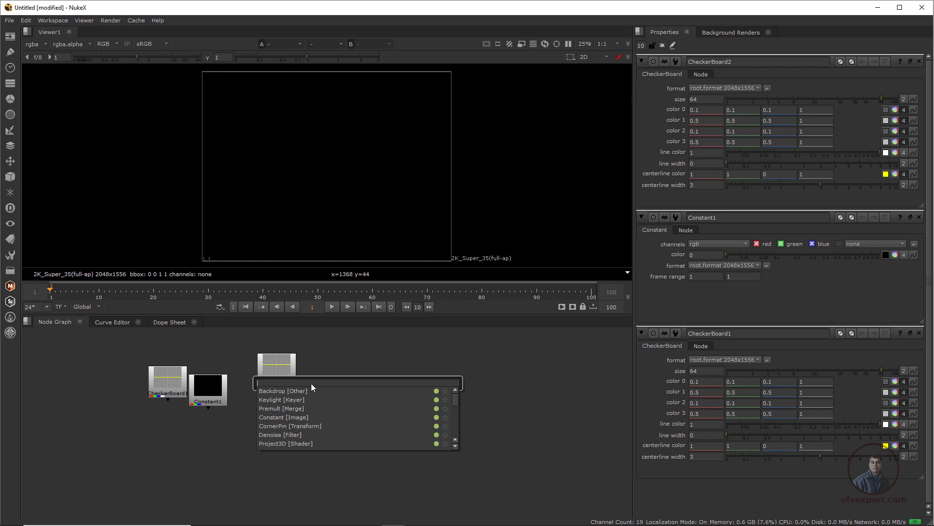
type("blur")
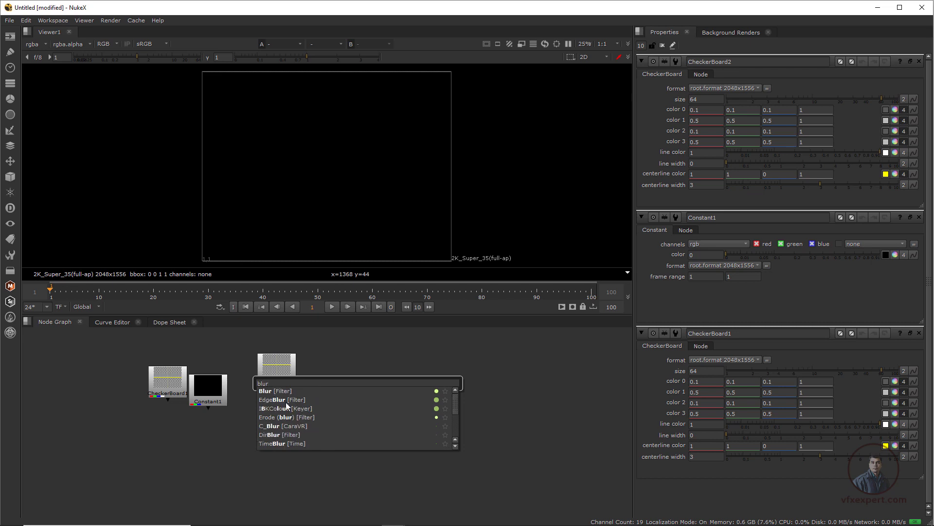
left_click(274, 392)
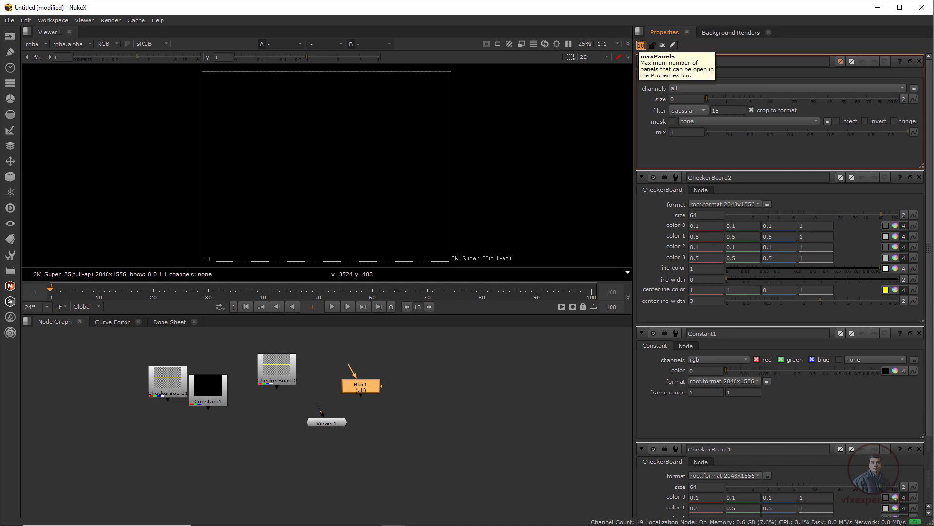
- Limit the Properties bin to 1 open panel and open the second CheckerBoard's properties
type("1")
key("Return")
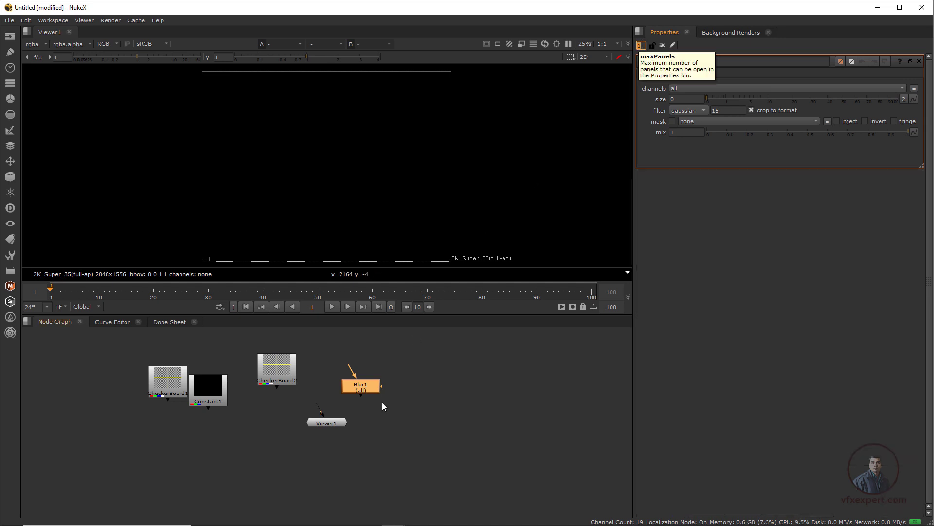
left_click(340, 372)
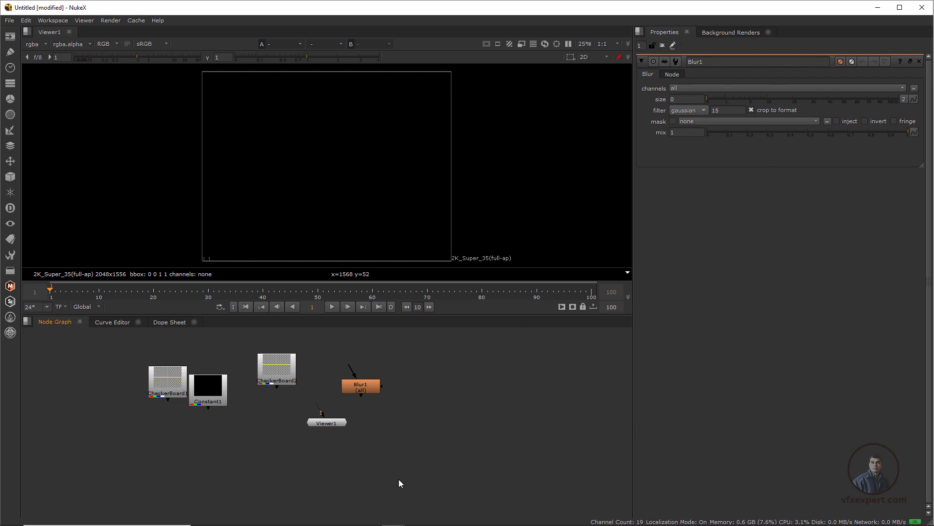
left_click(364, 389)
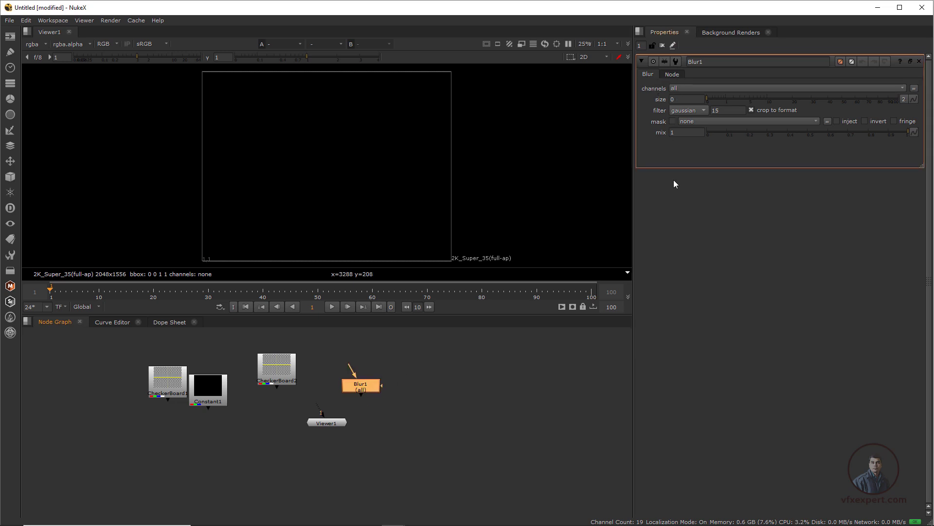
double_click(286, 366)
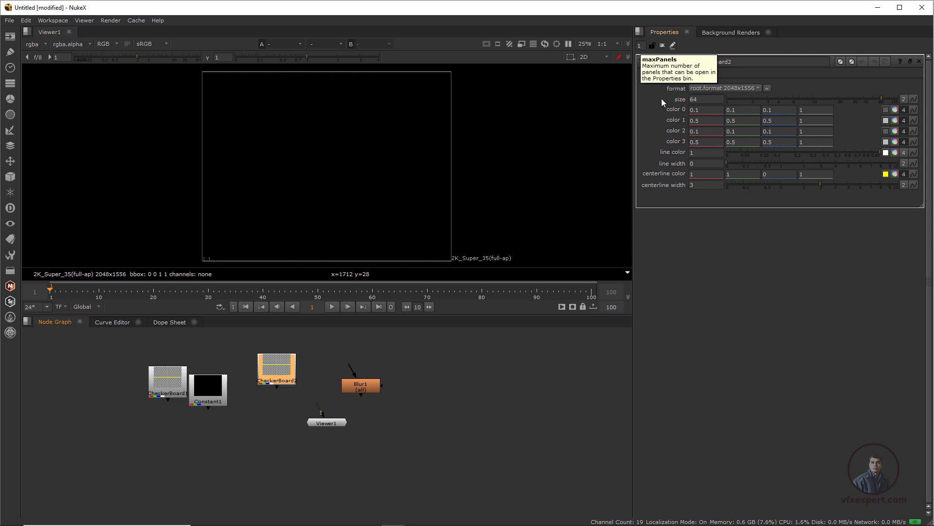
- Set the maximum number of open property panels to 2 and open the Constant node's properties as well
left_click(640, 45)
type("2")
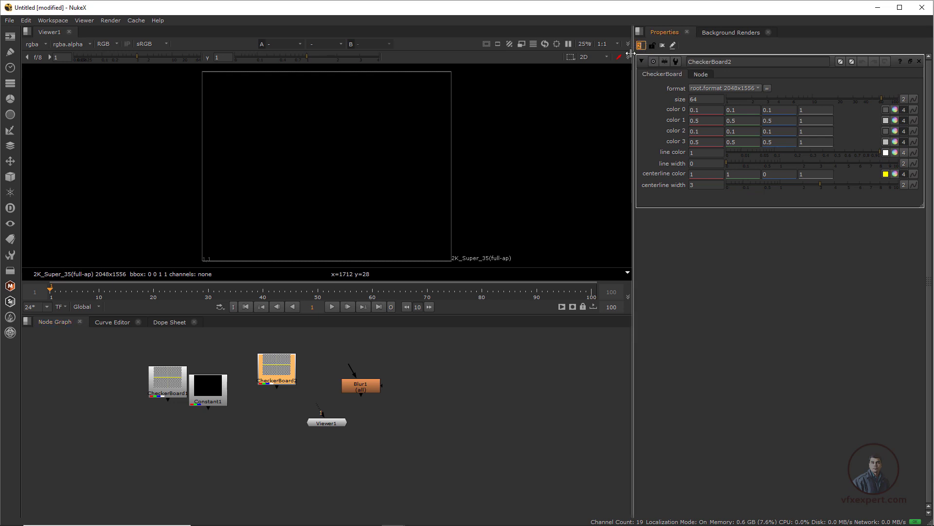
left_click(388, 440)
left_click(290, 371)
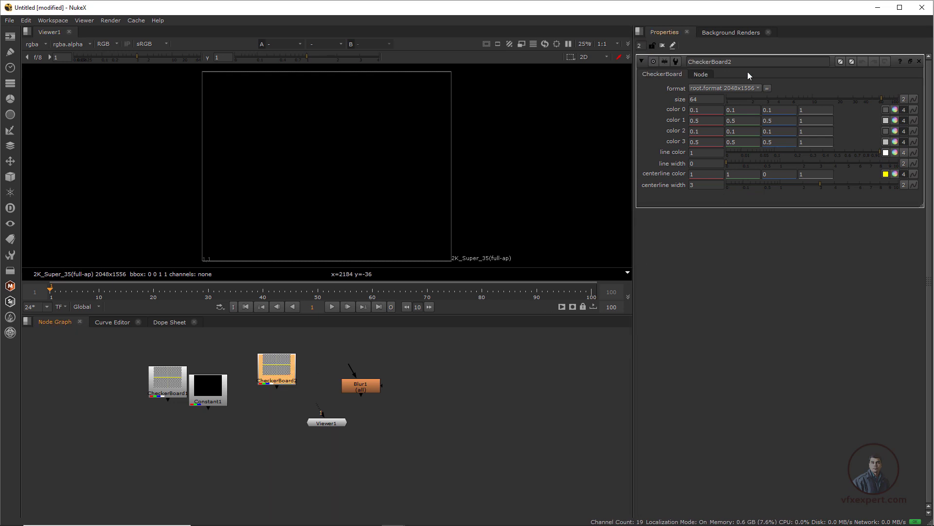
double_click(220, 398)
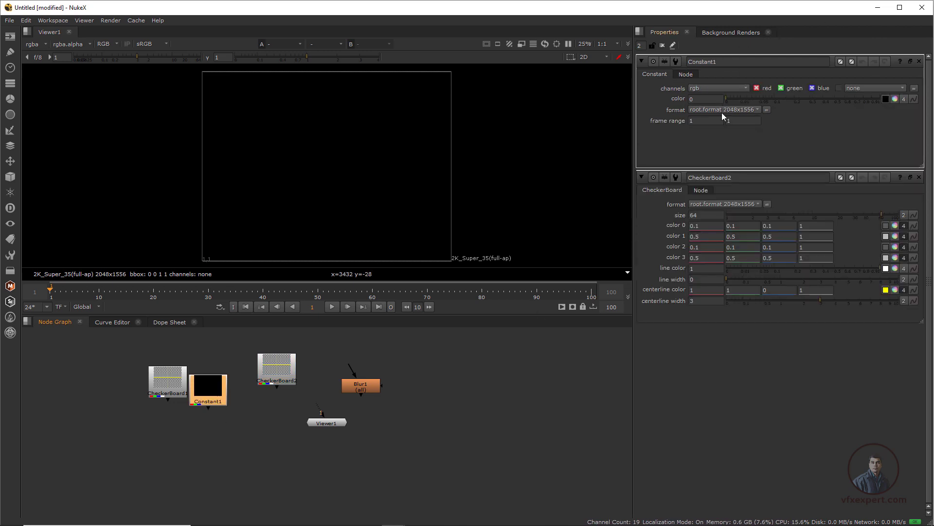
left_click(554, 348)
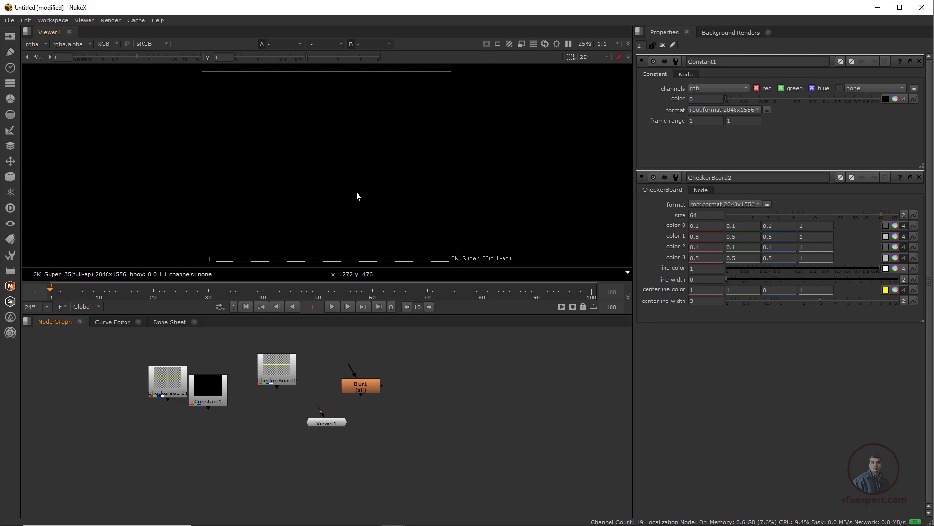
- Place the Viewer node below the second CheckerBoard and connect the Viewer's input to that CheckerBoard
left_click_drag(290, 372, 287, 378)
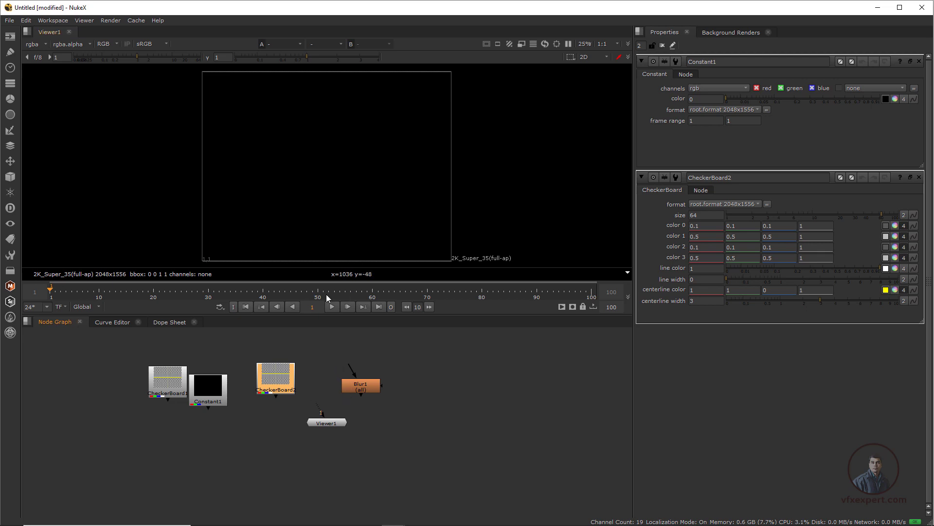
left_click_drag(332, 421, 294, 451)
left_click_drag(273, 377, 283, 376)
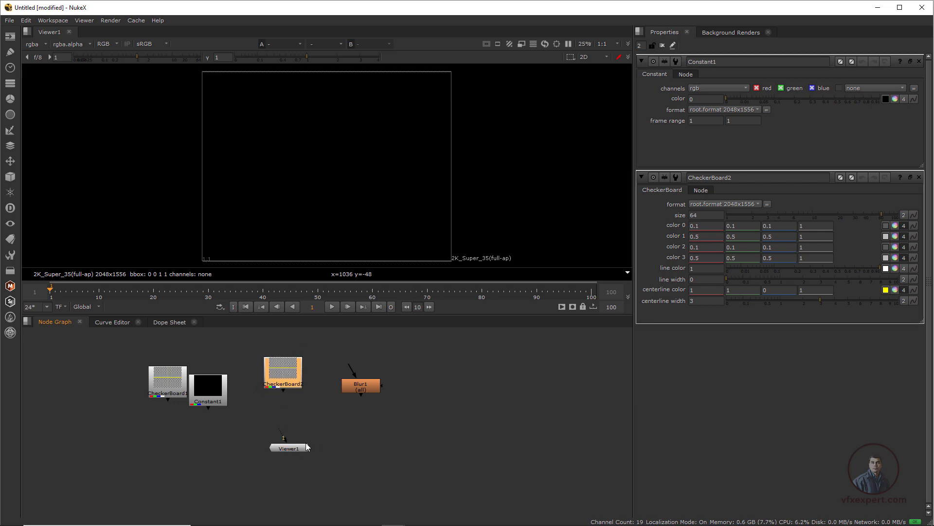
left_click_drag(297, 418, 296, 367)
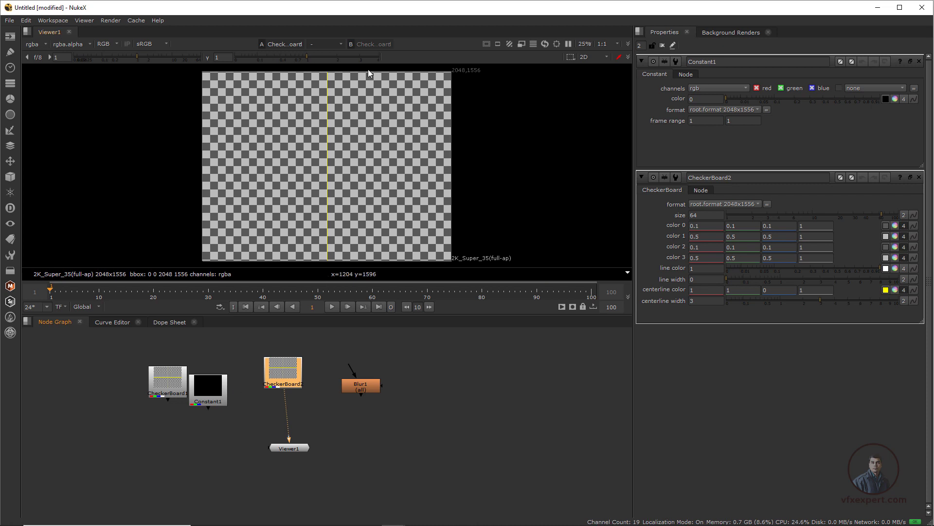
- Move the Constant node up between the CheckerBoards and set its color to red with values 1, 0, 0, 0
left_click_drag(209, 395, 215, 381)
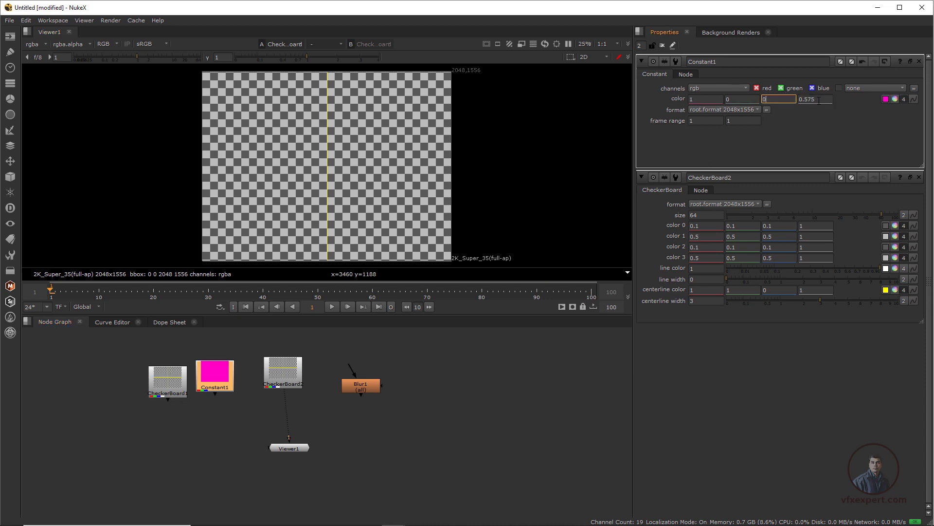
type("0")
key("Tab")
type("0")
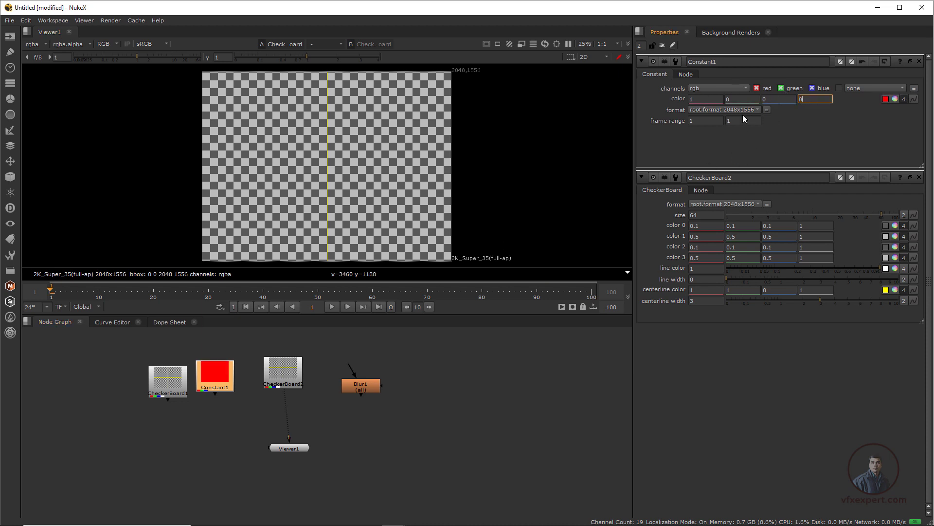
left_click(410, 374)
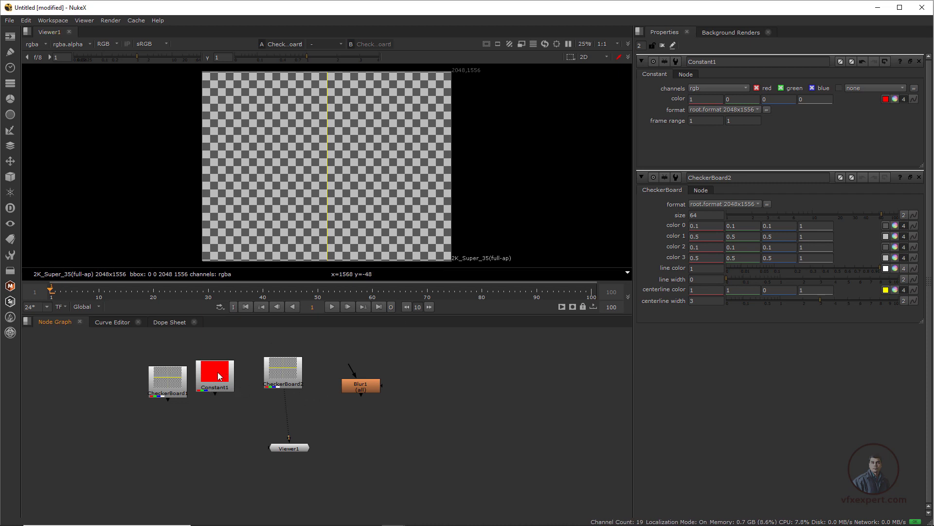
- Reconnect the Viewer's input to the Constant node and place the Viewer directly below it
left_click_drag(219, 376, 232, 371)
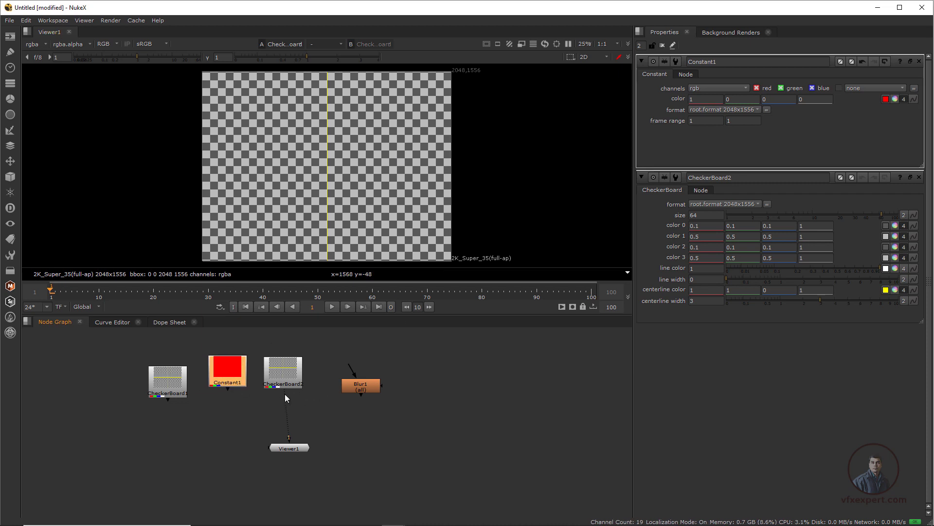
left_click_drag(285, 393, 232, 372)
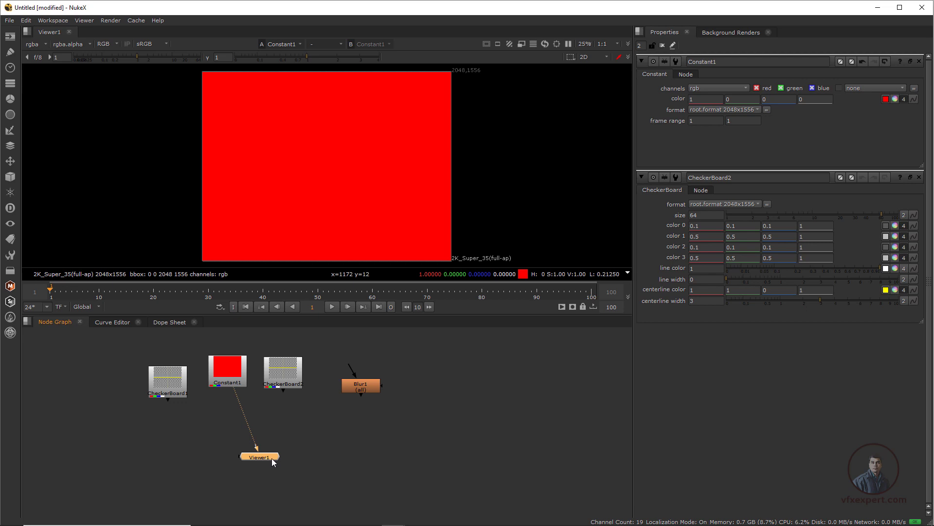
left_click_drag(271, 457, 243, 446)
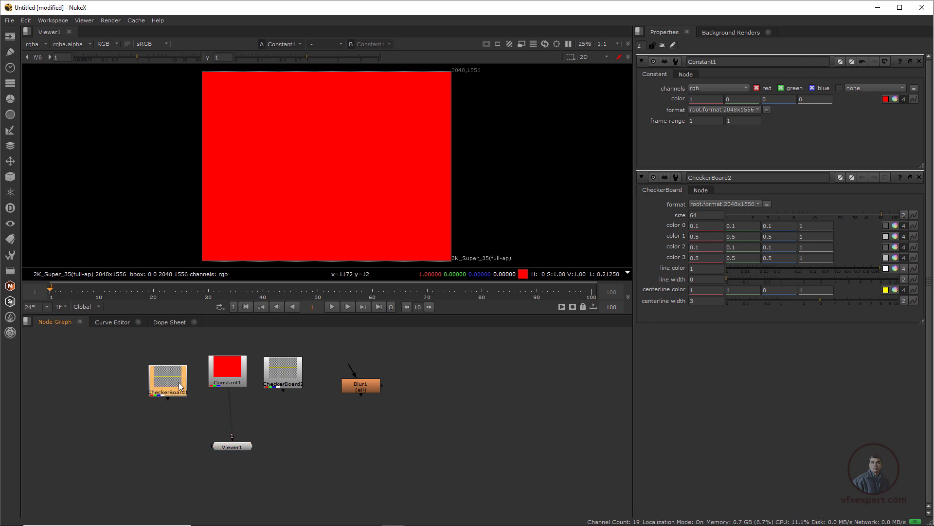
- Tidy the CheckerBoard positions and delete the Blur, both CheckerBoards and the Constant from the node graph
left_click_drag(179, 381, 186, 374)
left_click_drag(366, 384, 348, 366)
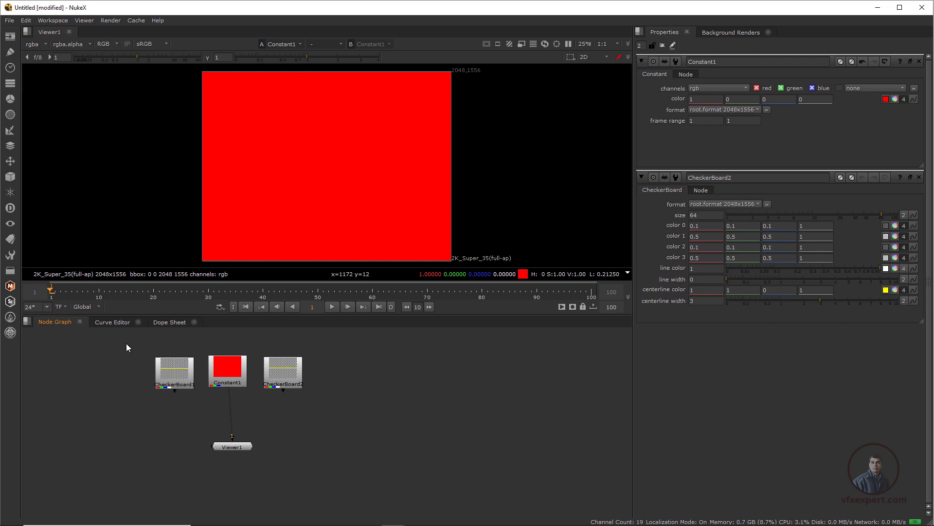
left_click_drag(127, 346, 339, 404)
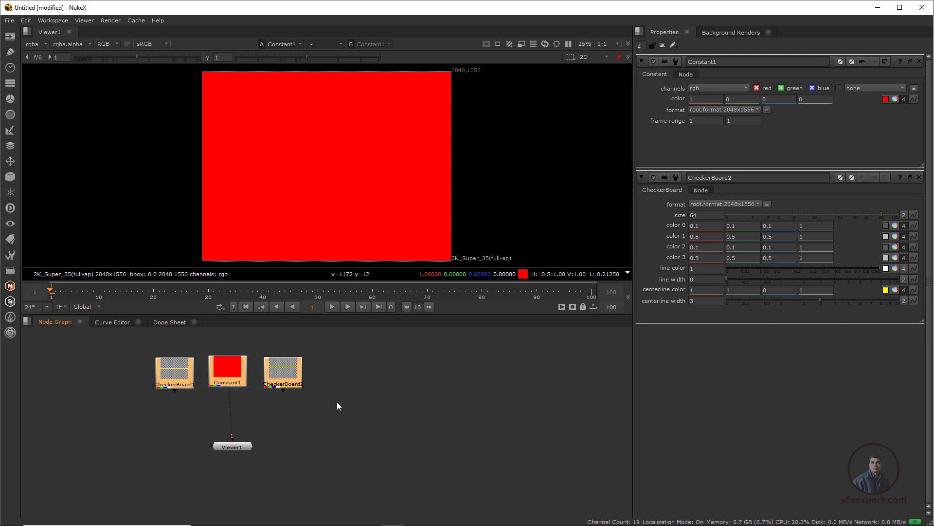
key("Delete")
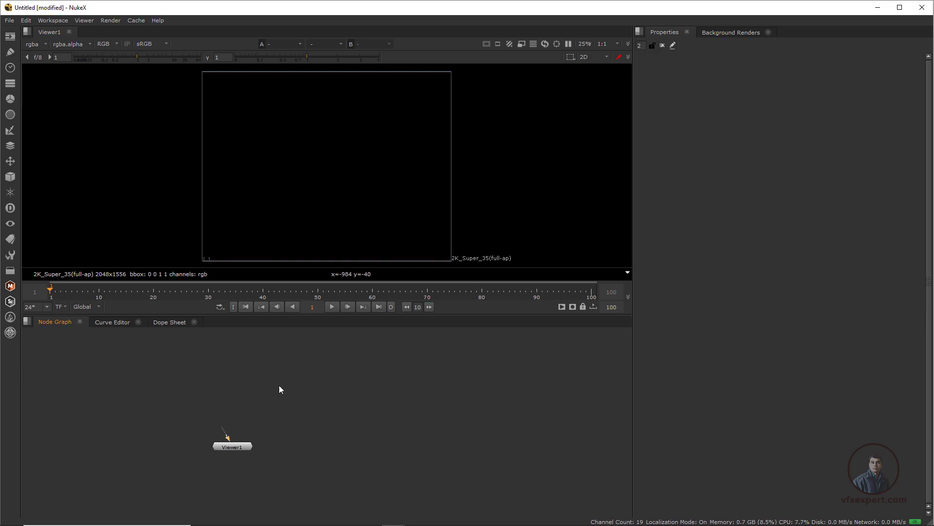
- Delete the remaining Viewer node and create a fresh Viewer in the emptied node graph
left_click_drag(240, 444, 247, 443)
key("Delete")
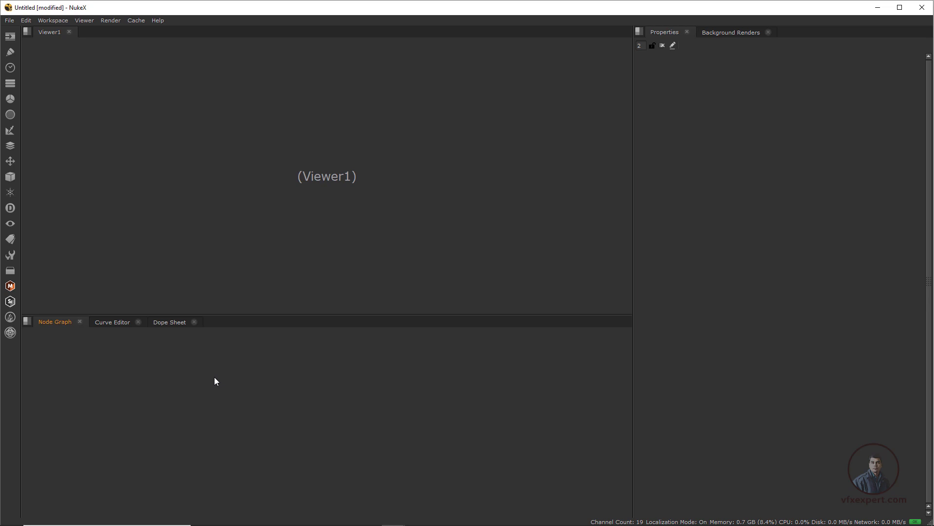
key("ctrl+i")
left_click_drag(215, 377, 282, 390)
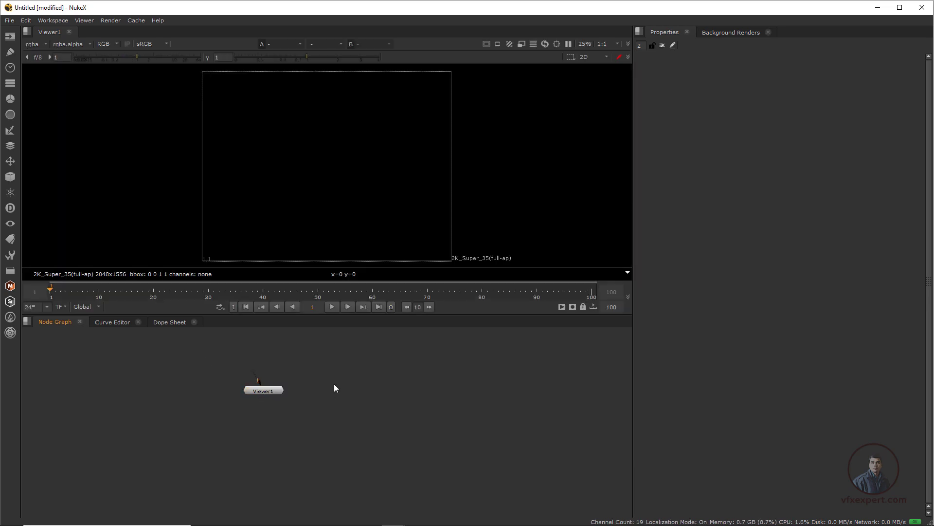
- Add a second Viewer node through the node search and delete it again
key("Tab")
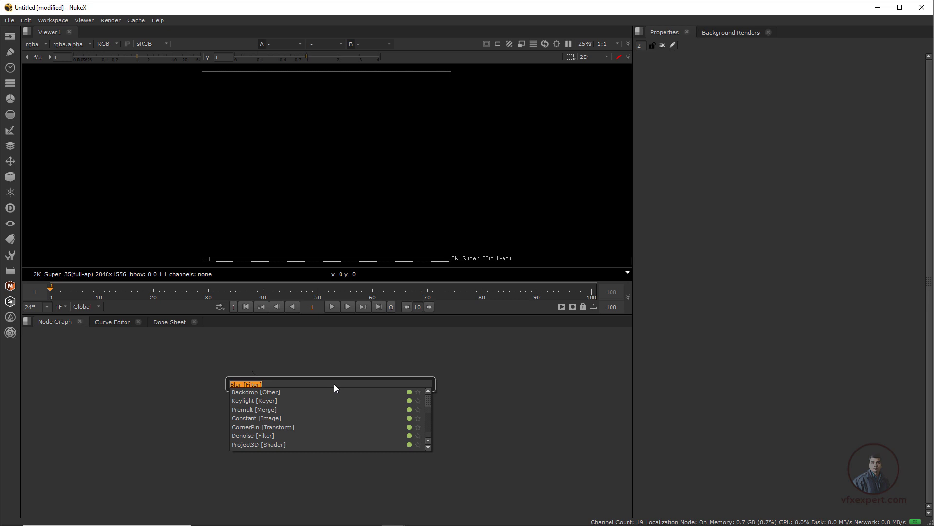
type("view")
left_click(267, 402)
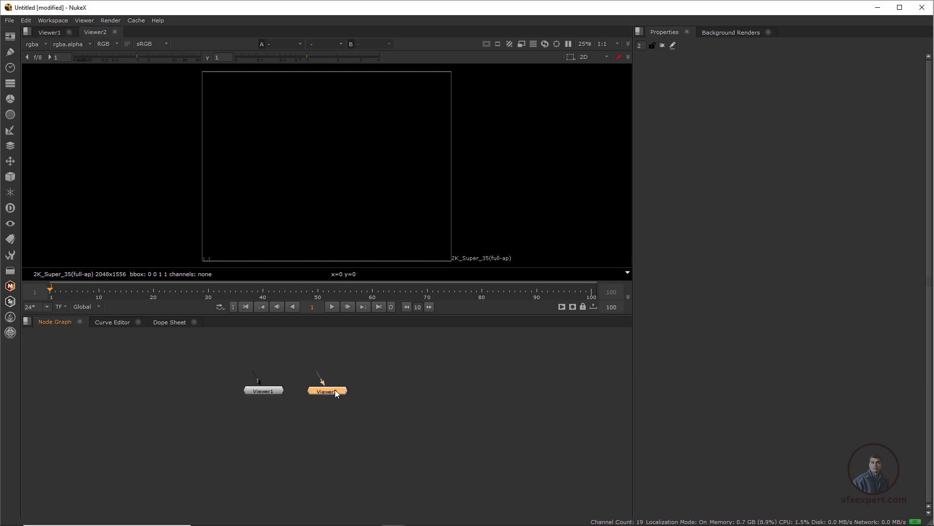
key("Delete")
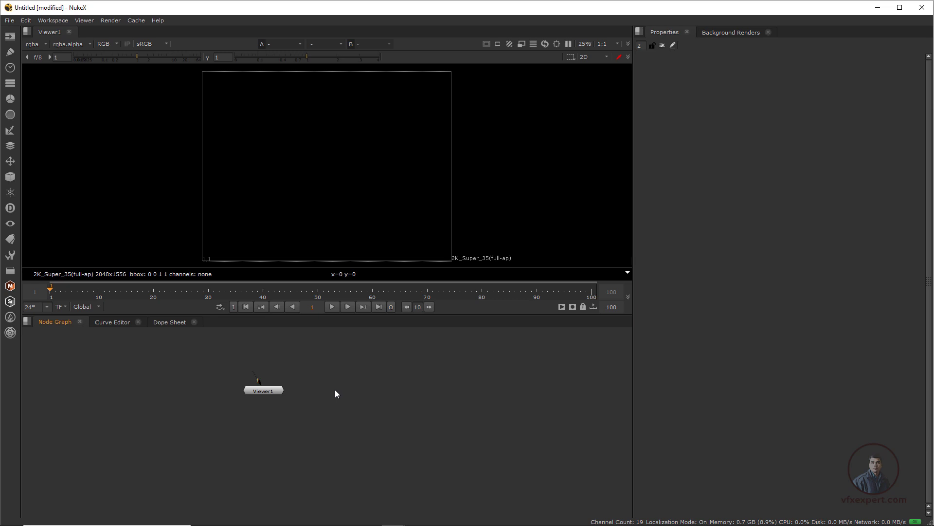
- Start a Read node and browse to the folder F:/New Vfx Footage/Nuke Classes/images/
left_click(11, 36)
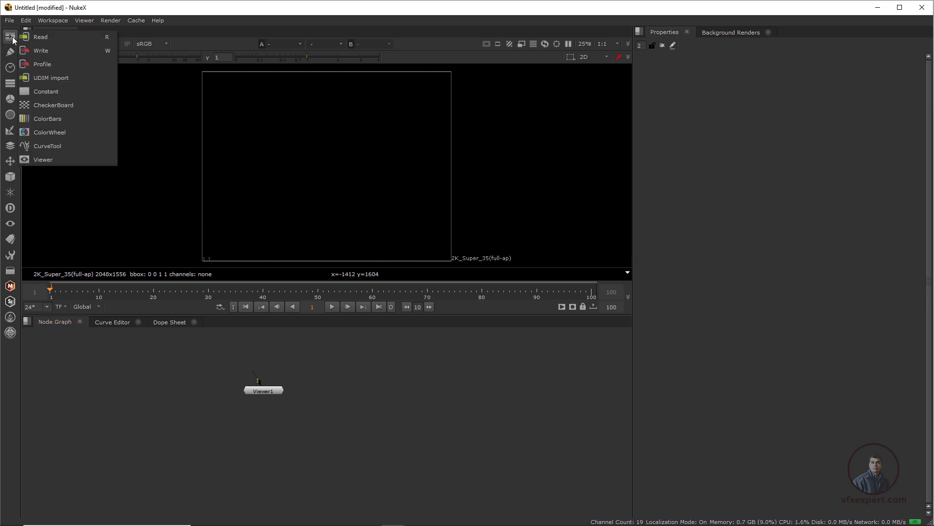
left_click(48, 38)
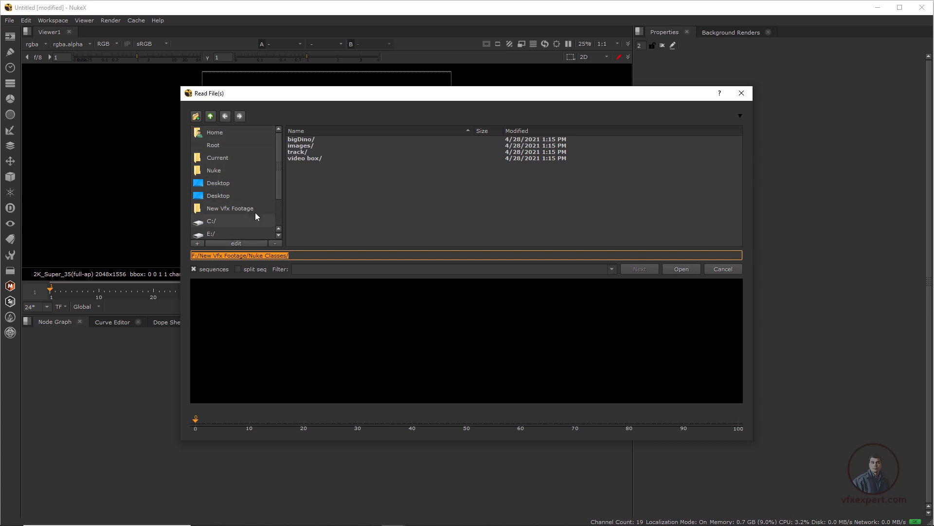
mouse_move(282, 178)
left_mouse_down()
mouse_move(270, 204)
mouse_move(273, 190)
left_mouse_up()
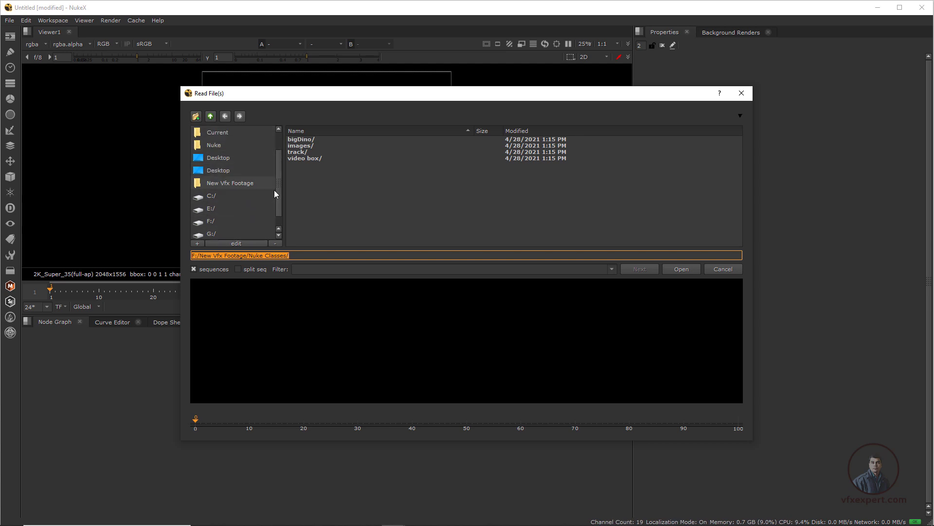
left_click(208, 222)
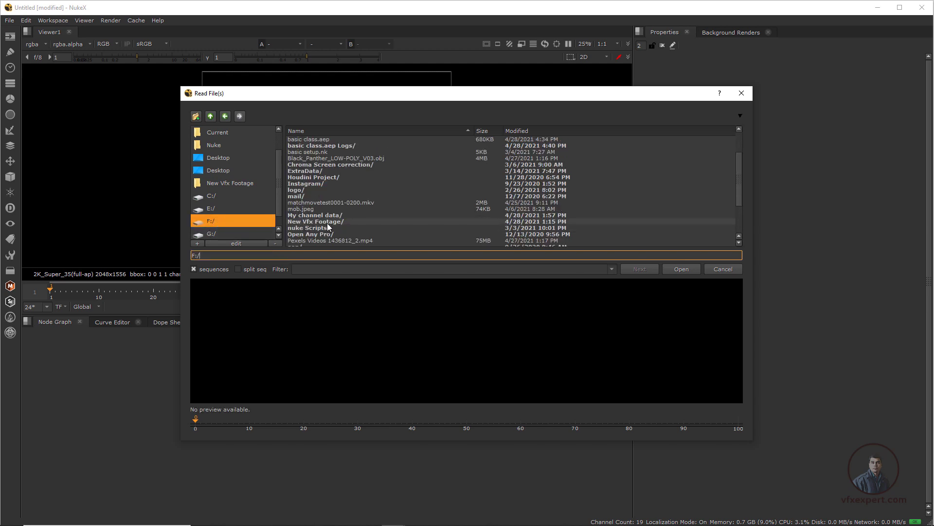
double_click(327, 222)
scroll(337, 199, "down", 3)
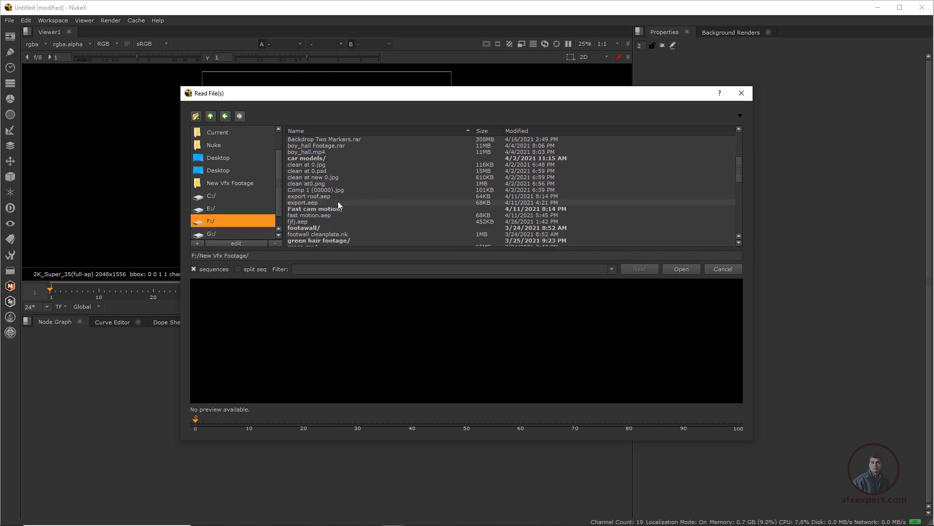
scroll(338, 200, "down", 5)
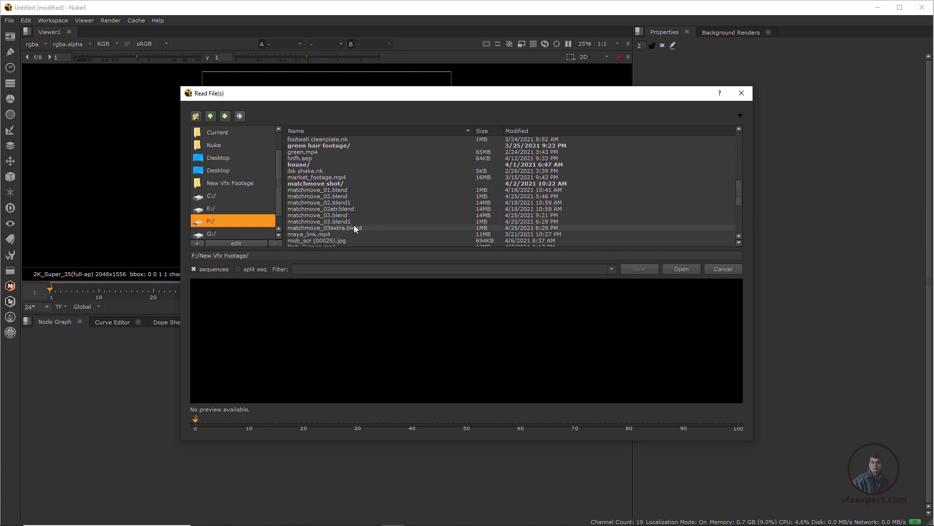
scroll(359, 198, "down", 3)
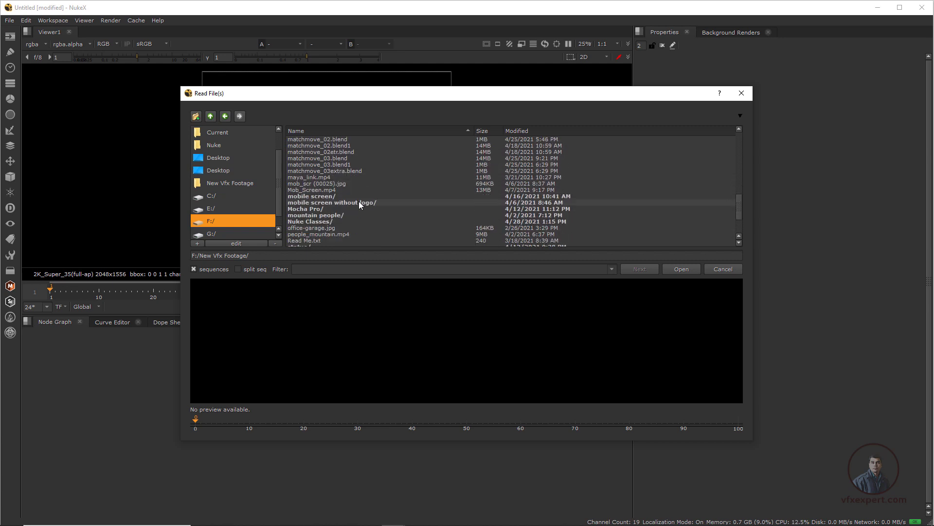
double_click(321, 222)
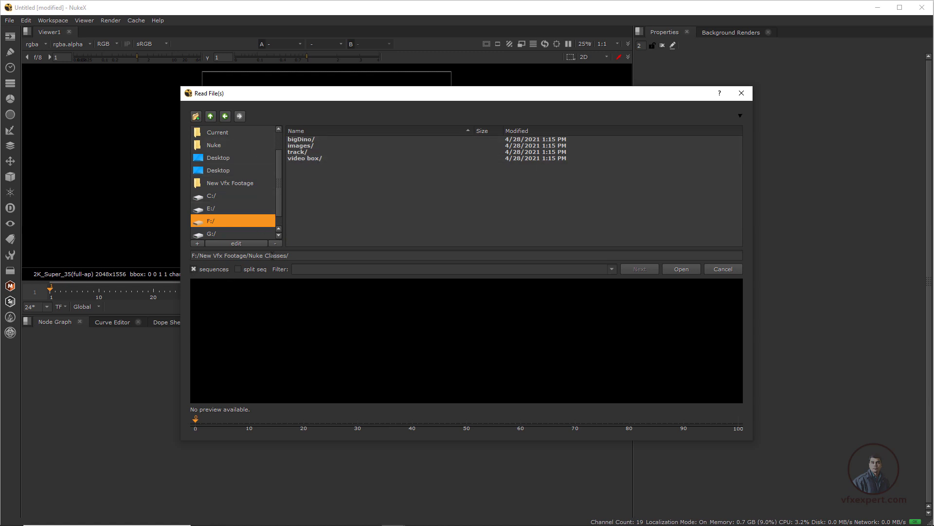
left_click(296, 256)
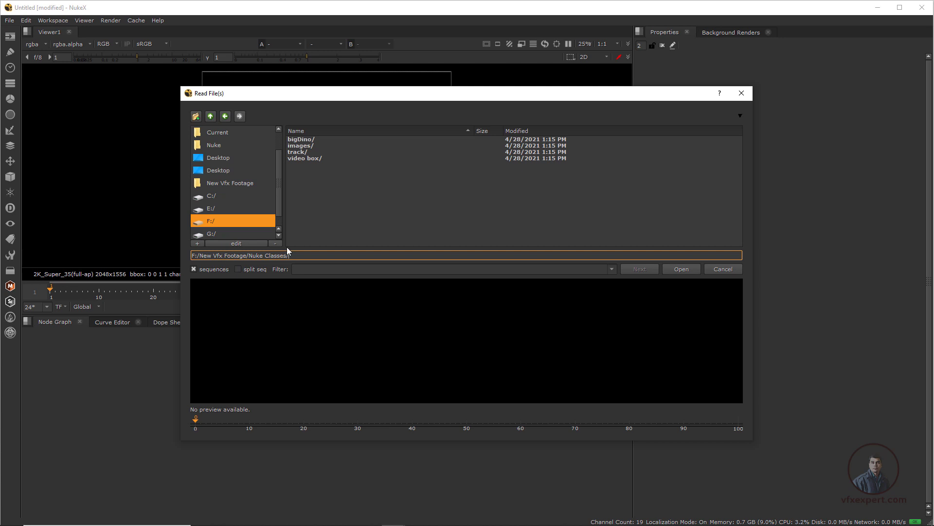
double_click(308, 146)
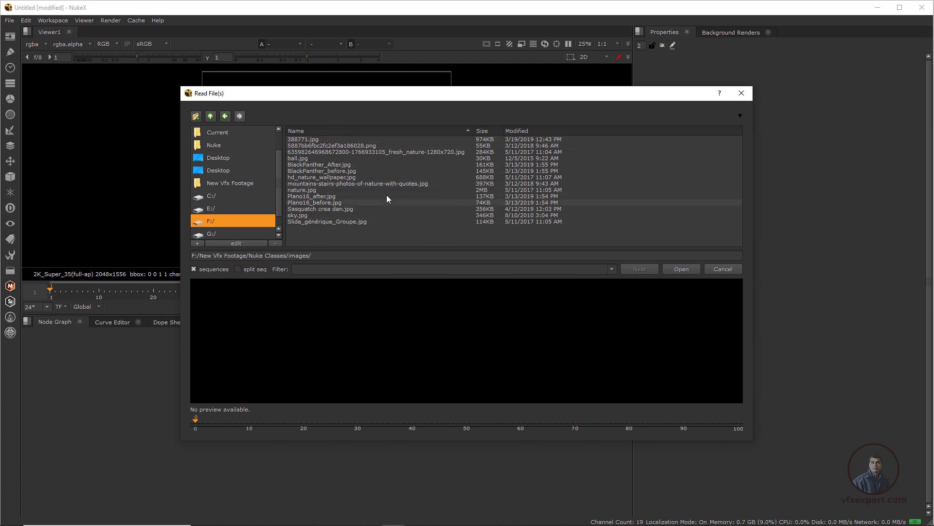
- Preview 388771.jpg, hide the file browser's image preview, and show it again with the fresh_nature-1280x720 image selected
left_click(312, 141)
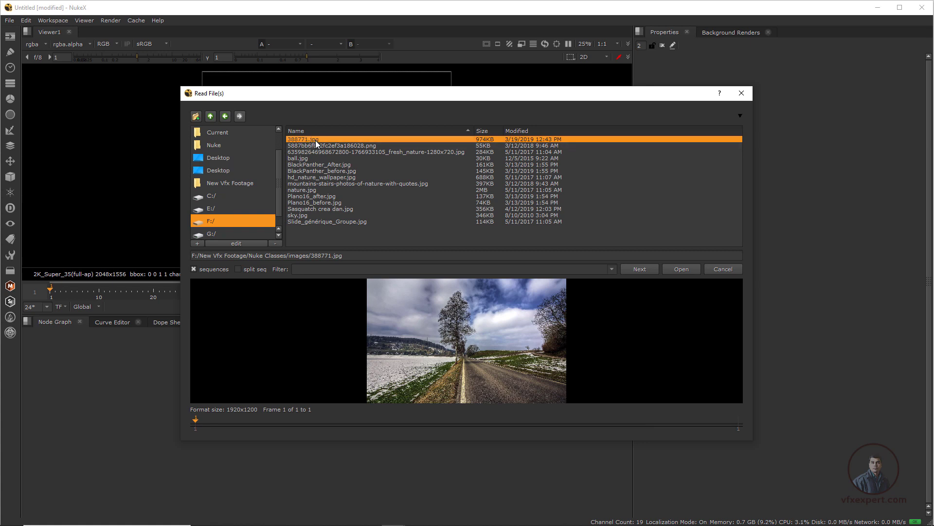
left_click(740, 116)
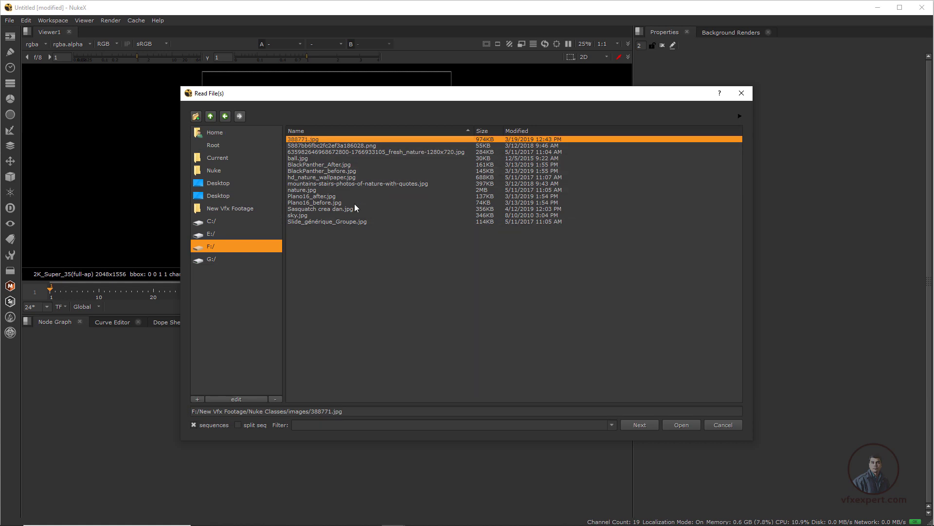
left_click(337, 147)
left_click(333, 153)
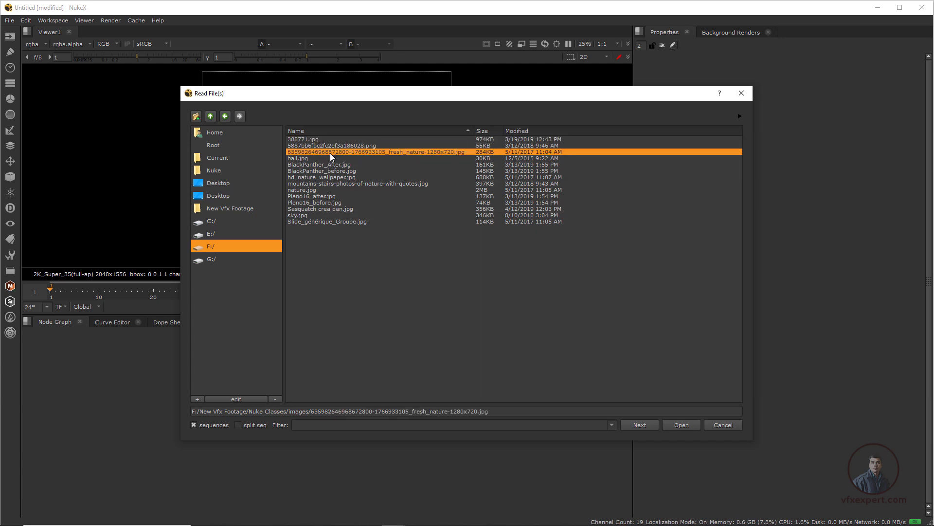
left_click(740, 115)
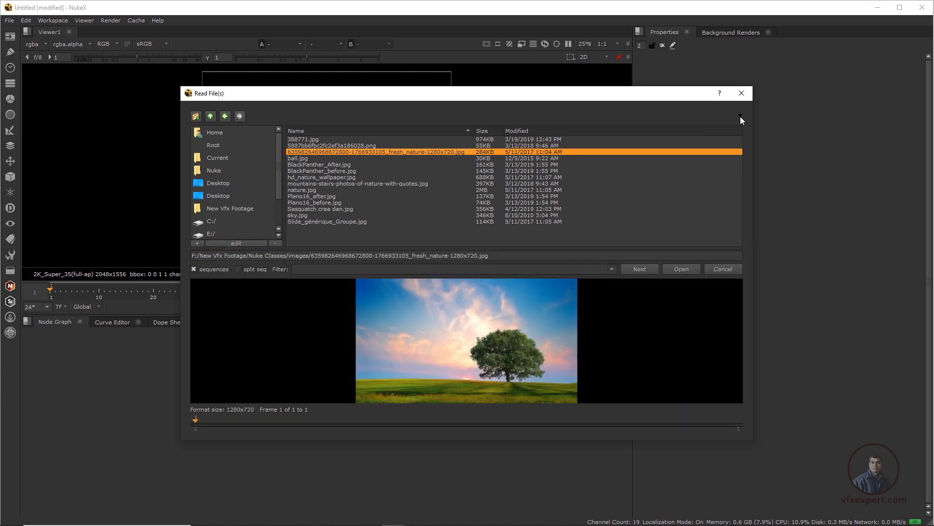
- Preview ball.jpg, both BlackPanther images, hd_nature_wallpaper.jpg and the fresh_nature-1280x720 image in the file browser
left_click(305, 159)
left_click(316, 164)
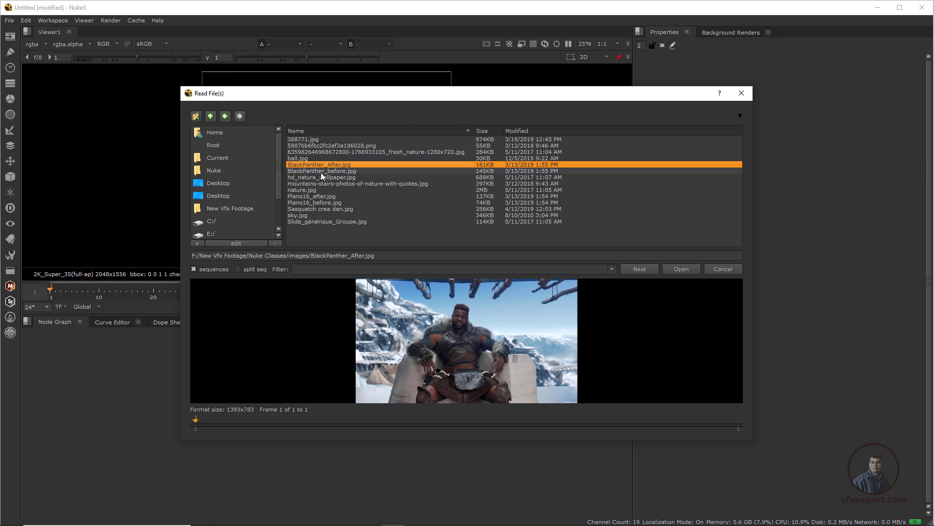
left_click(320, 172)
left_click(324, 178)
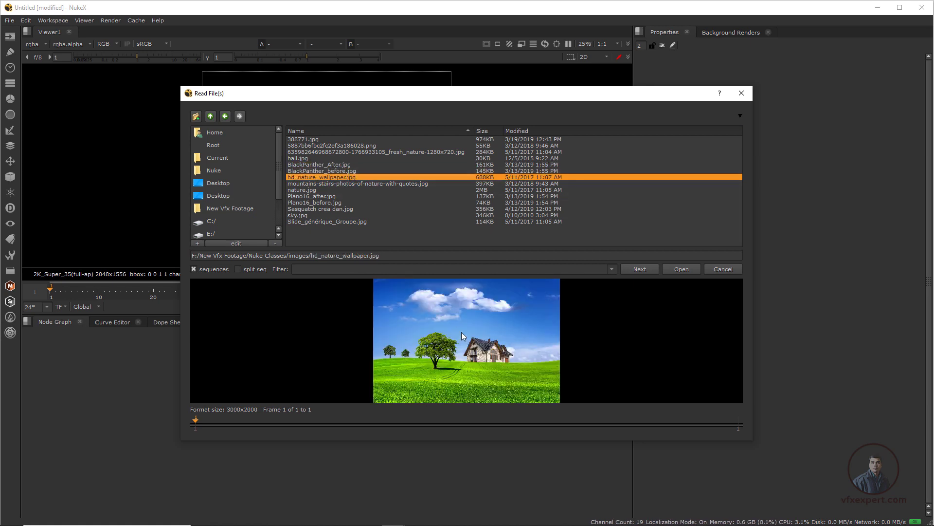
left_click(317, 152)
- Import BlackPanther_After.jpg as a Read node and place it beside the Viewer node
left_click(313, 165)
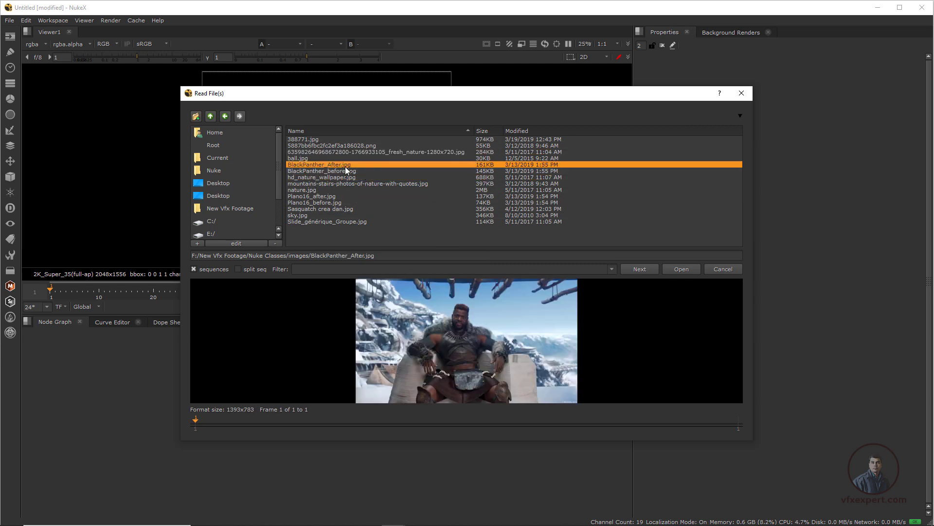
left_click(683, 269)
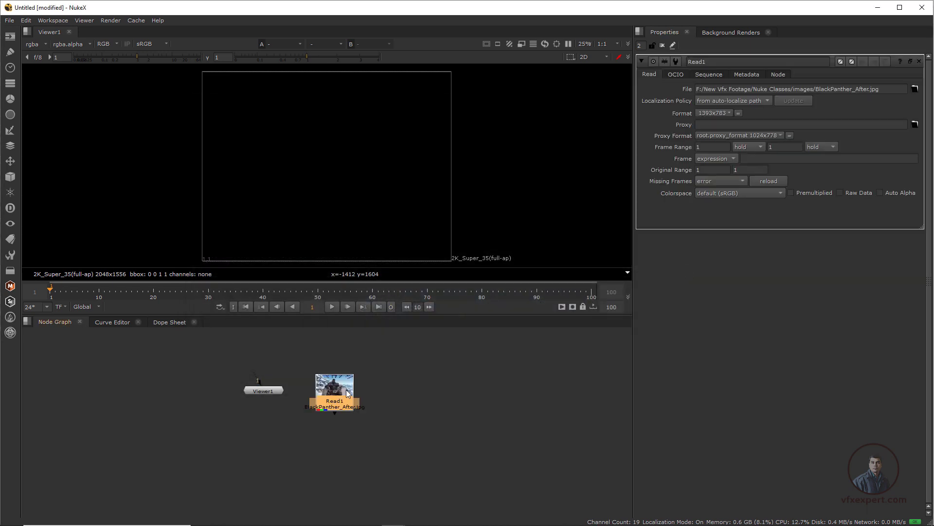
mouse_move(347, 389)
left_mouse_down()
mouse_move(366, 383)
mouse_move(355, 387)
left_mouse_up()
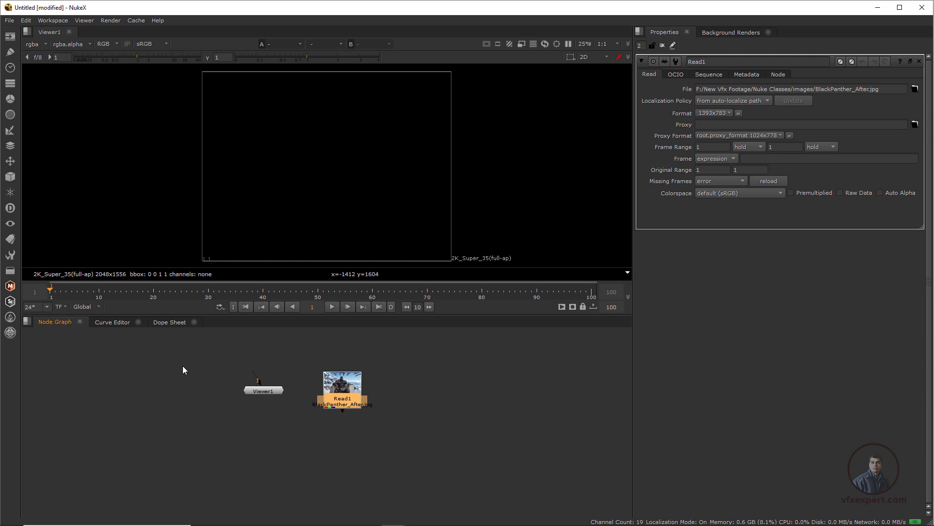
- Import BlackPanther_before.jpg, hd_nature_wallpaper.jpg and nature.jpg together as three more Read nodes
key("r")
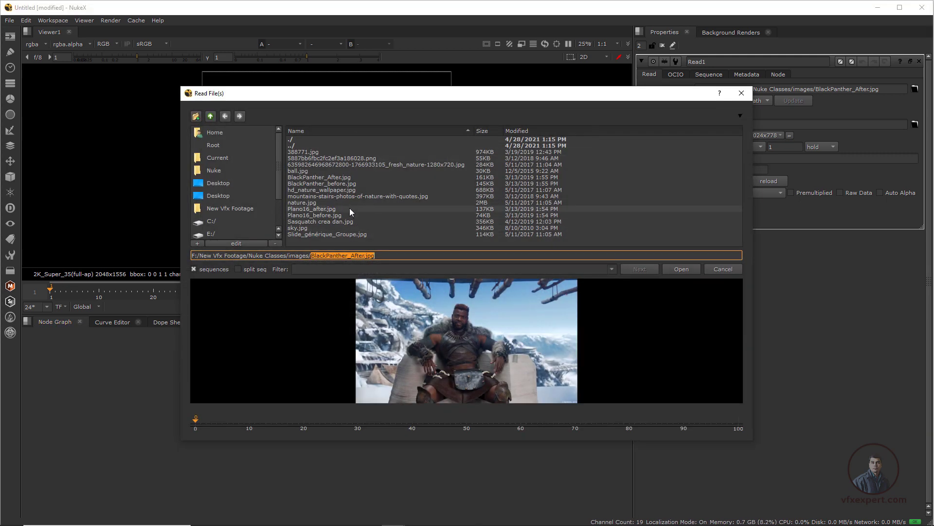
left_click(337, 192)
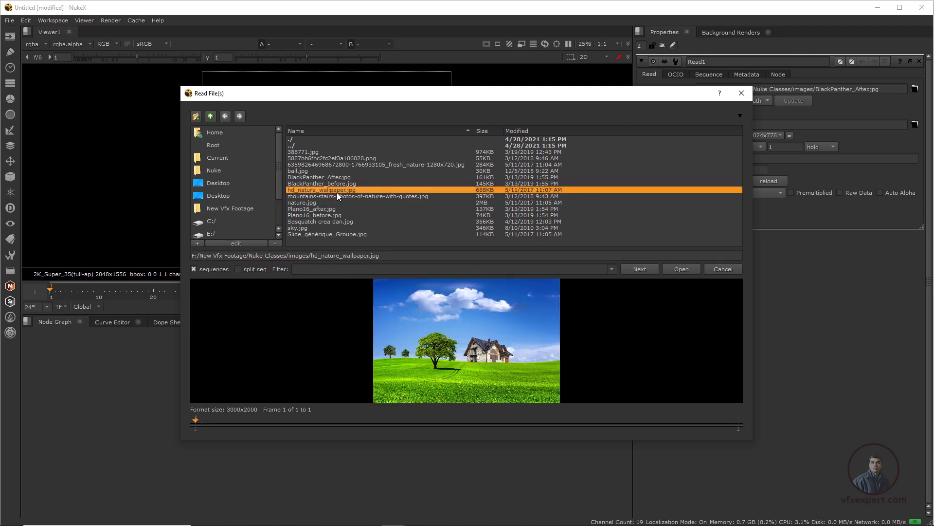
left_click(340, 185)
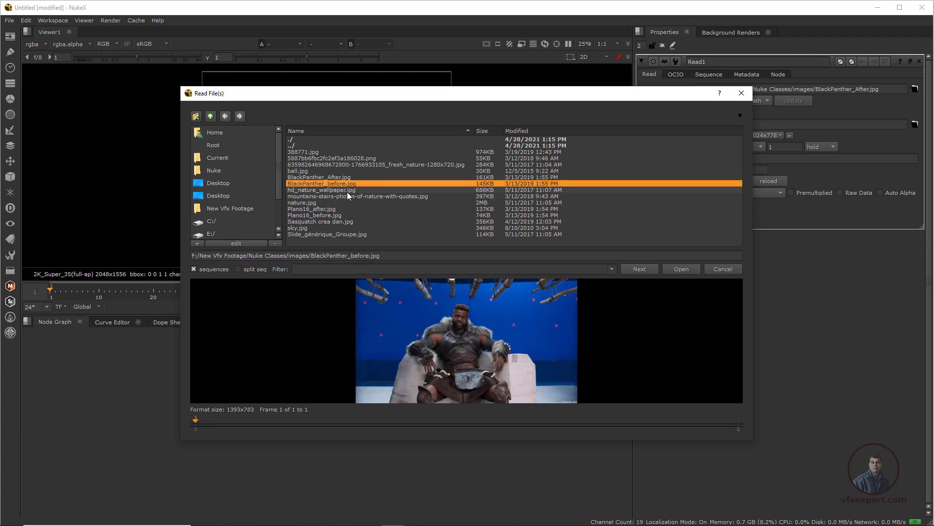
left_click(346, 191, "ctrl")
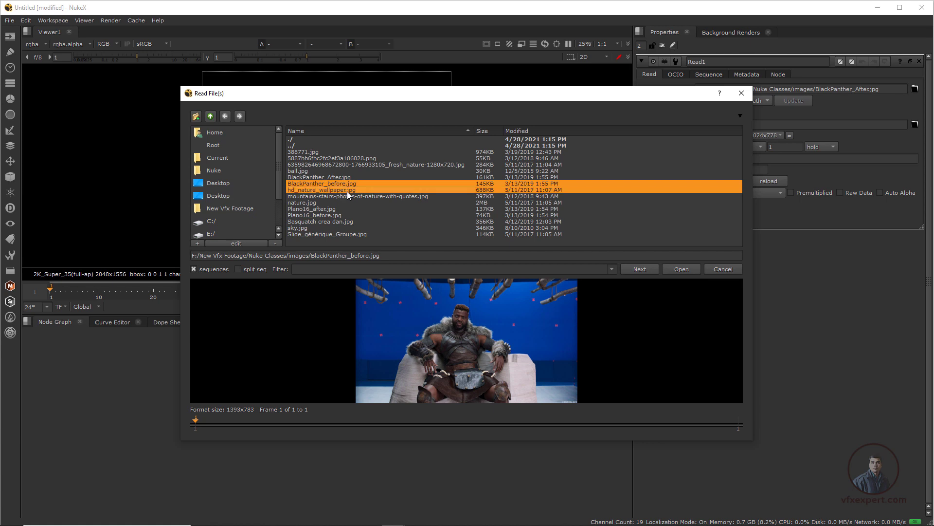
left_click(311, 203, "ctrl")
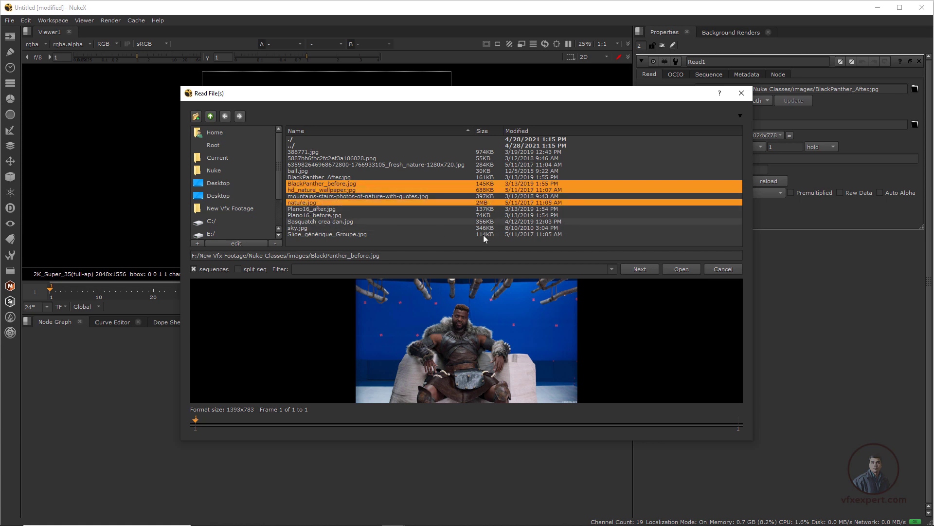
left_click(682, 270)
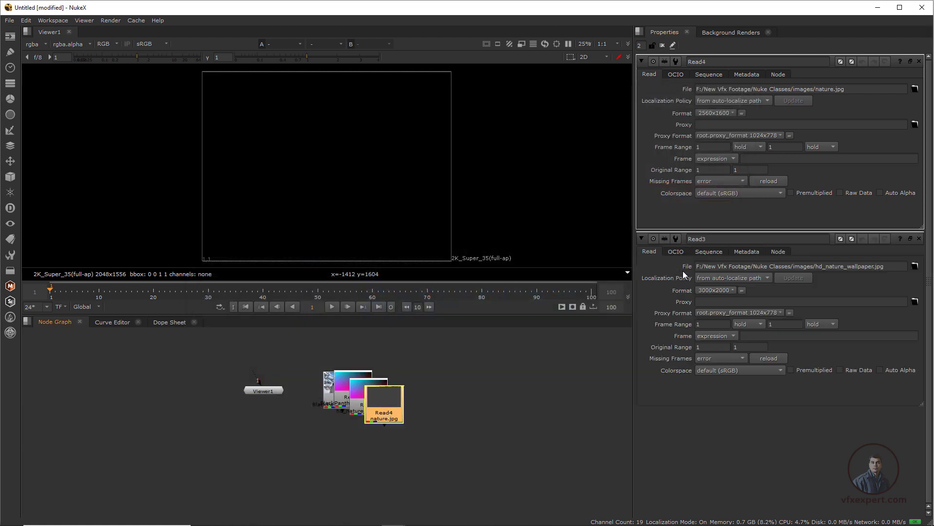
- Spread the four overlapping Read nodes out in a horizontal row beside the Viewer
left_click_drag(387, 405, 489, 392)
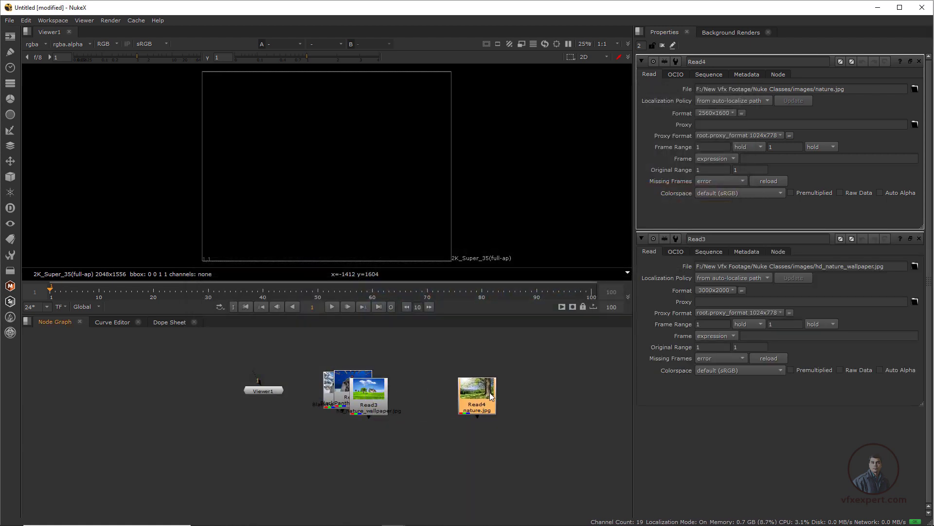
left_click_drag(377, 395, 439, 386)
left_click_drag(349, 392, 389, 389)
left_click(347, 396)
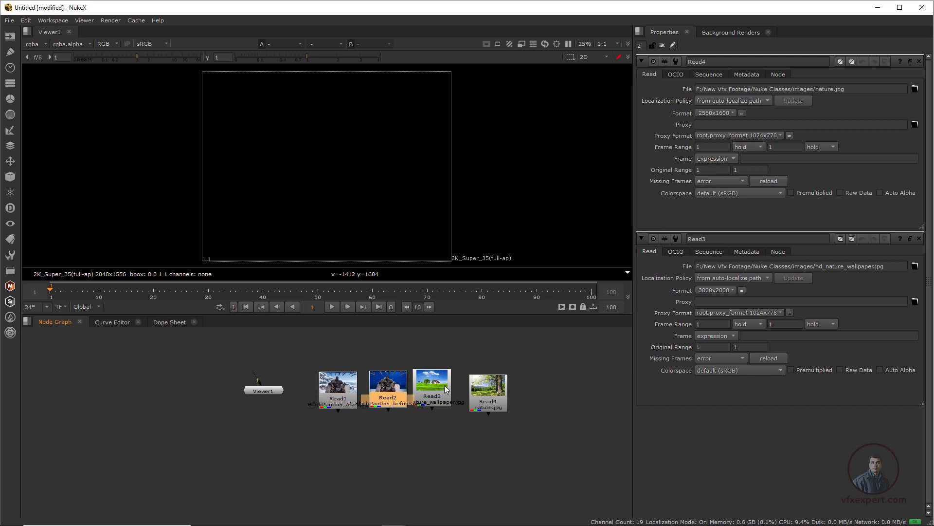
- Even out the positions of the hd_nature_wallpaper.jpg and nature.jpg Read nodes within the row
left_click_drag(446, 384, 448, 386)
left_click_drag(502, 399, 496, 395)
left_click(531, 388)
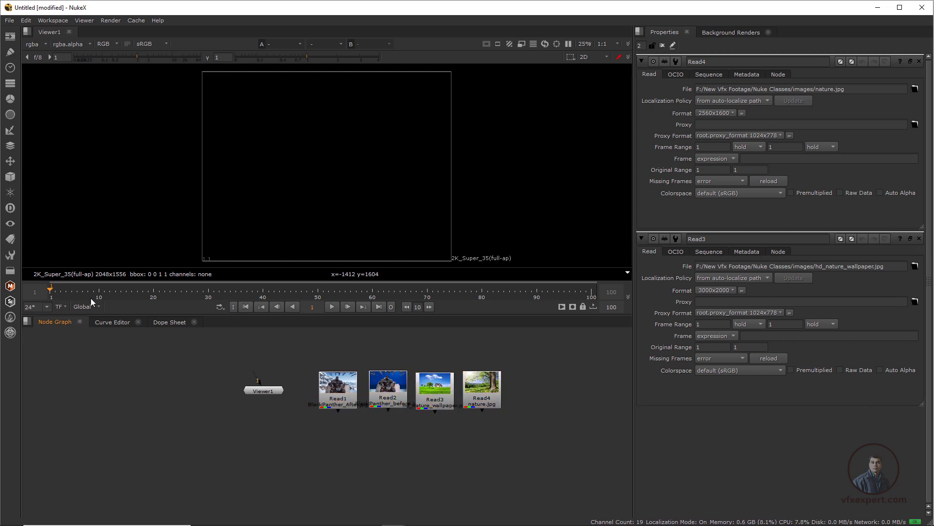
- Start another Read import and queue Plano16_after.jpg from the images folder, keeping the file browser open for more files
left_click(10, 36)
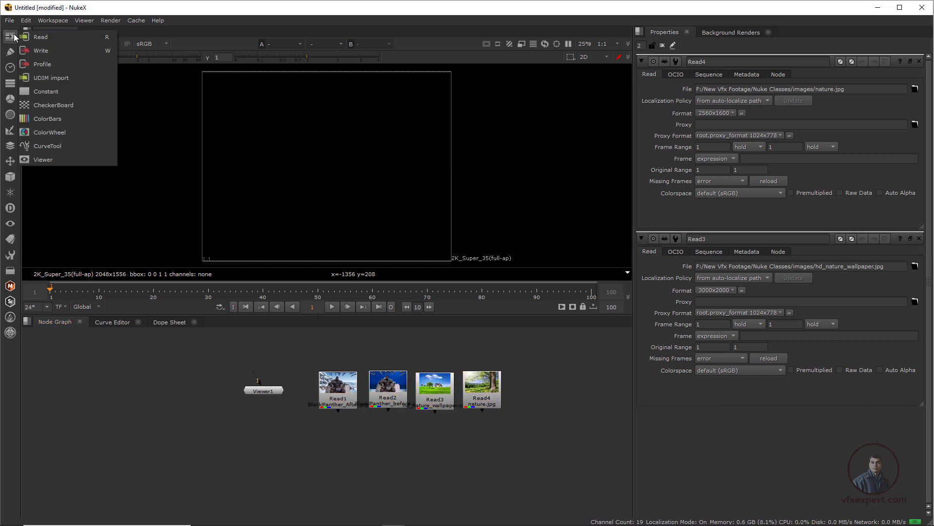
left_click(35, 38)
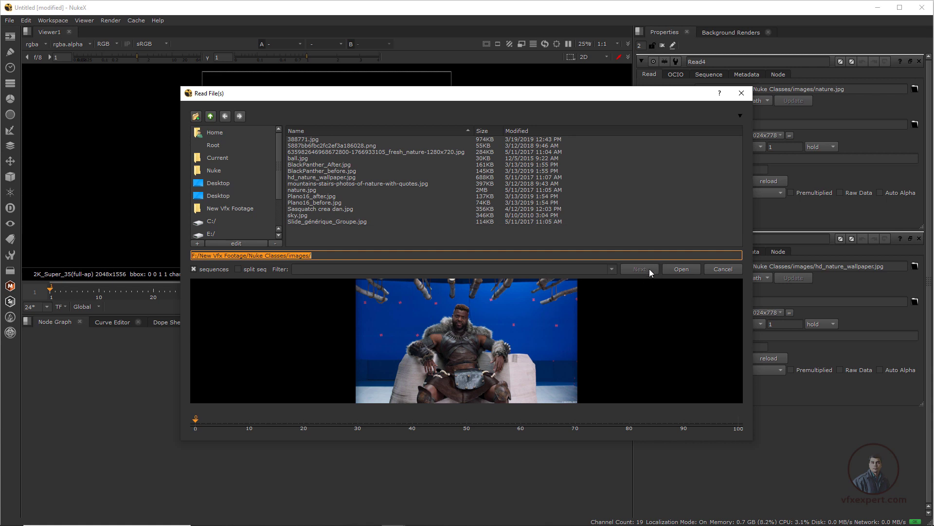
left_click(312, 221)
left_click(317, 197)
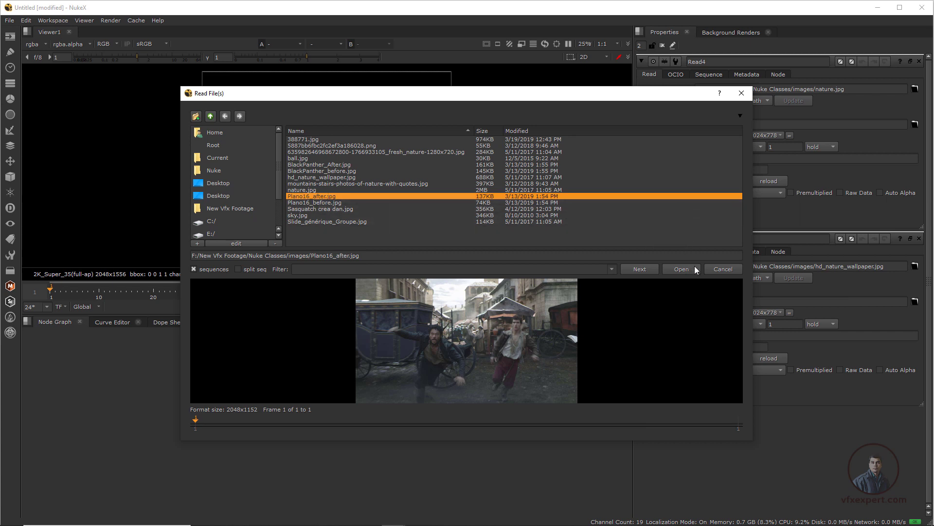
left_click(642, 268)
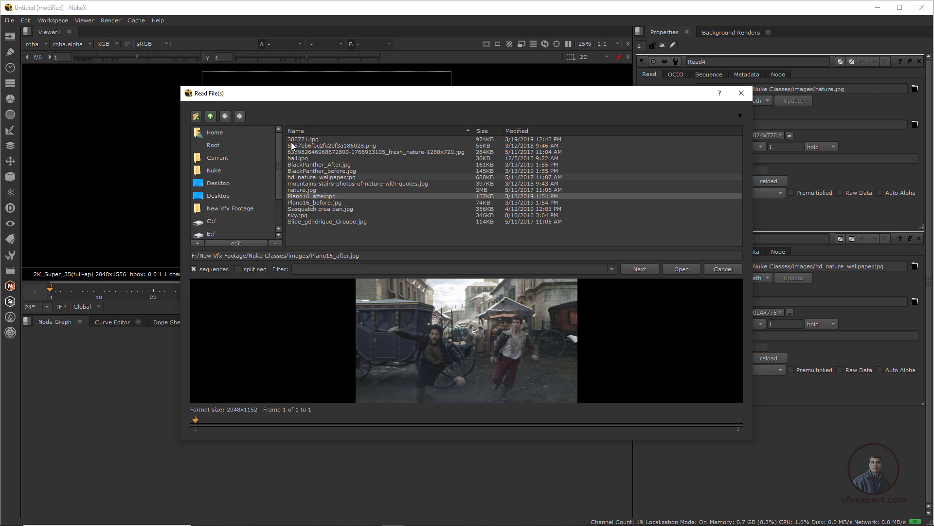
- Queue Plano16_before.jpg as a second file for the same import, previewing BlackPanther_before.jpg, hd_nature_wallpaper.jpg and nature.jpg along the way
left_click(348, 172)
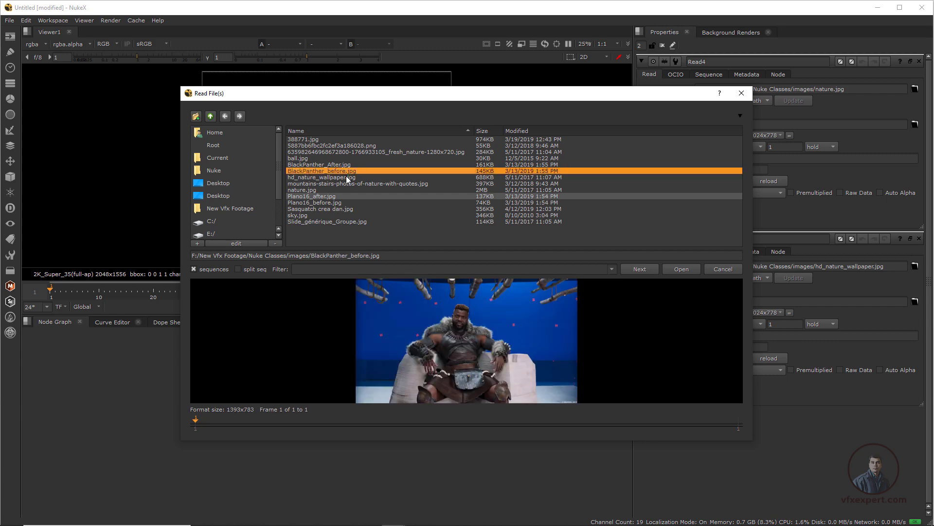
left_click(346, 177)
left_click(344, 190)
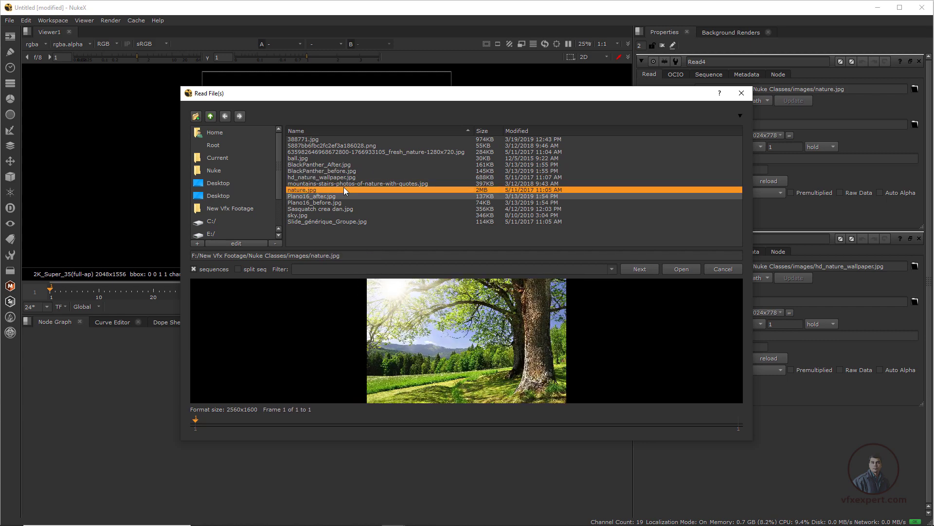
left_click(323, 202)
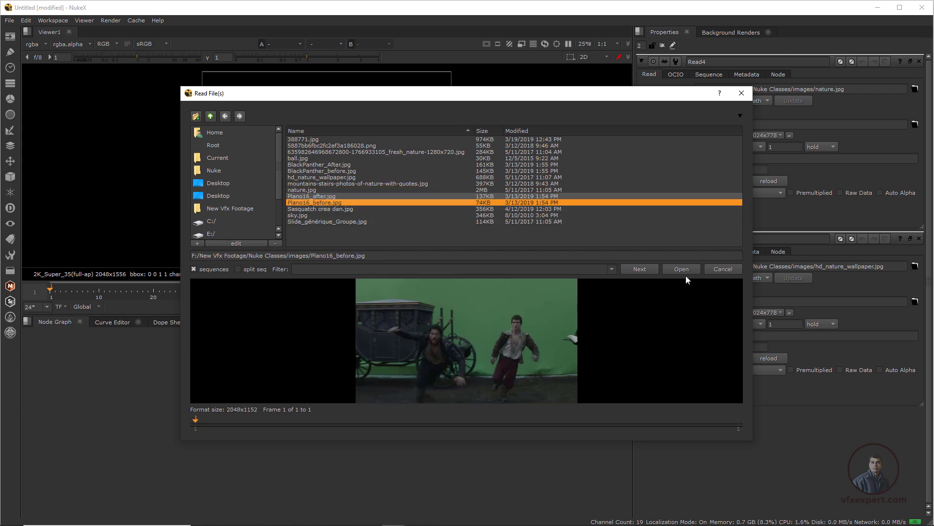
left_click(640, 270)
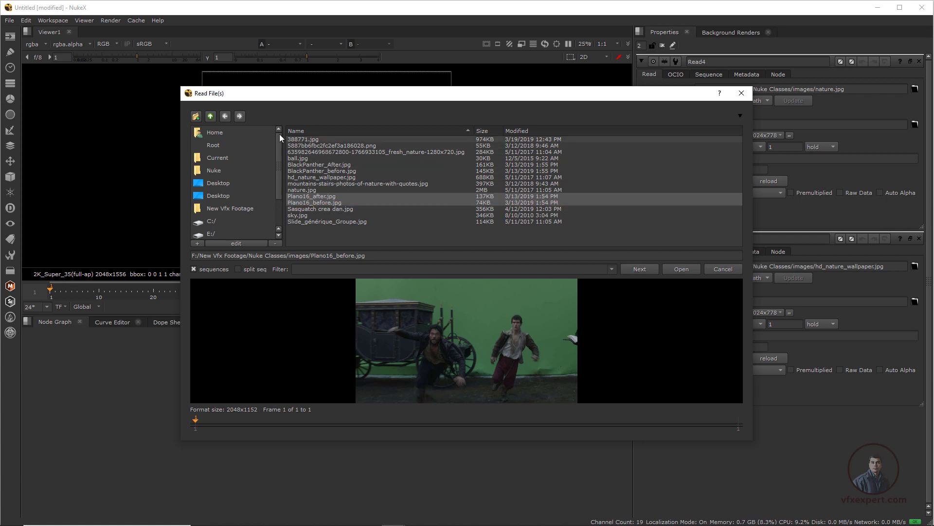
- Add the yhrtyr_#####.tif 0-153 sequence from the track folder, scrub its preview to frame 14, and import it with the queued files
left_click(211, 116)
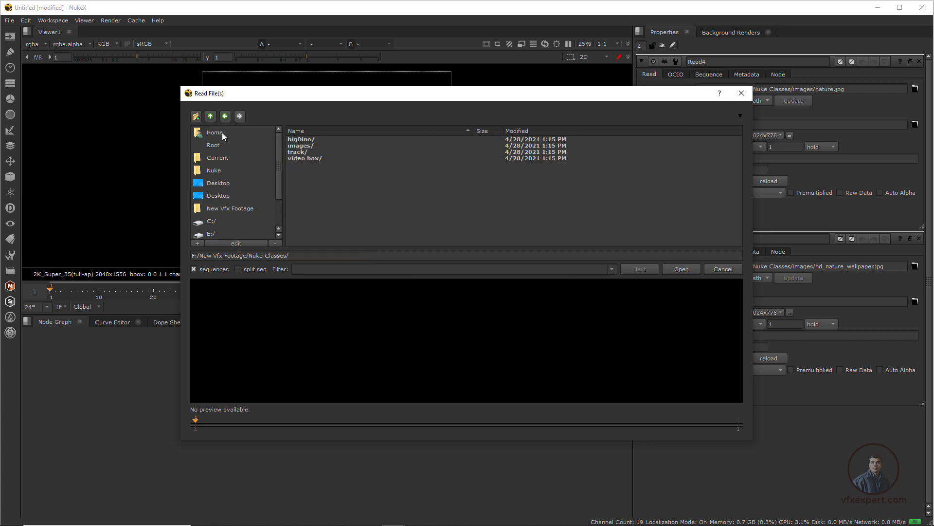
double_click(300, 151)
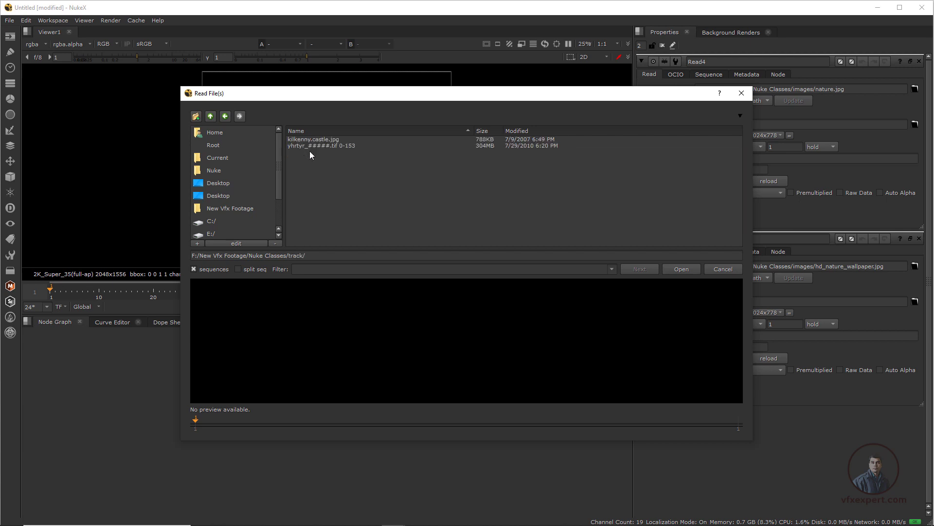
left_click(343, 145)
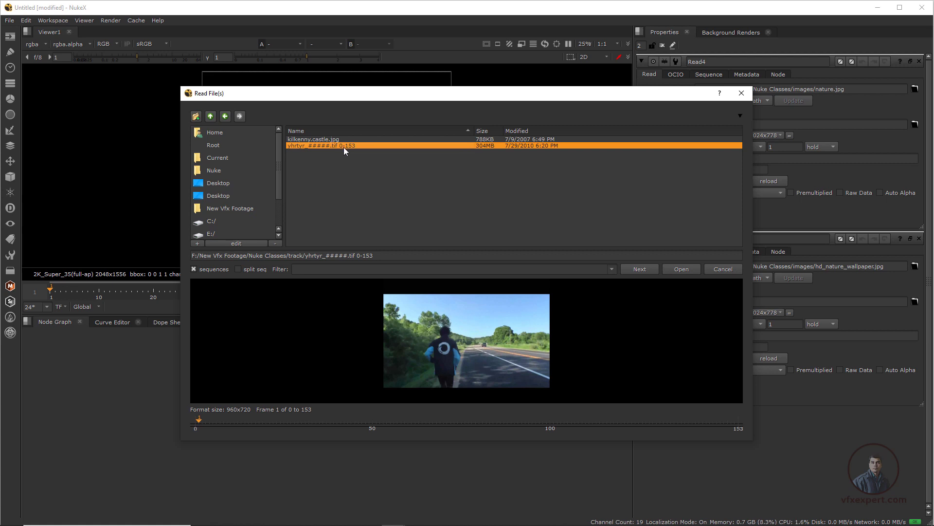
mouse_move(203, 422)
left_mouse_down()
mouse_move(485, 423)
mouse_move(238, 418)
mouse_move(402, 424)
mouse_move(279, 411)
mouse_move(245, 418)
left_mouse_up()
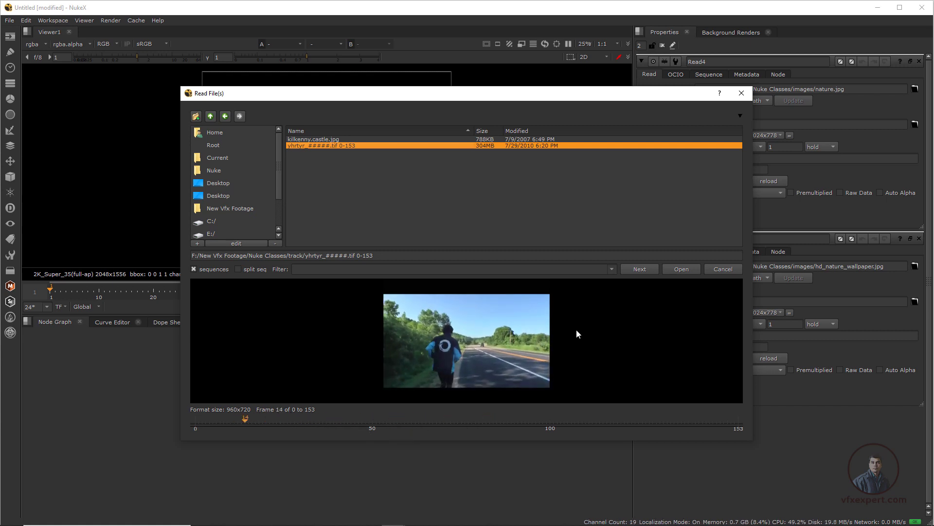
left_click(686, 269)
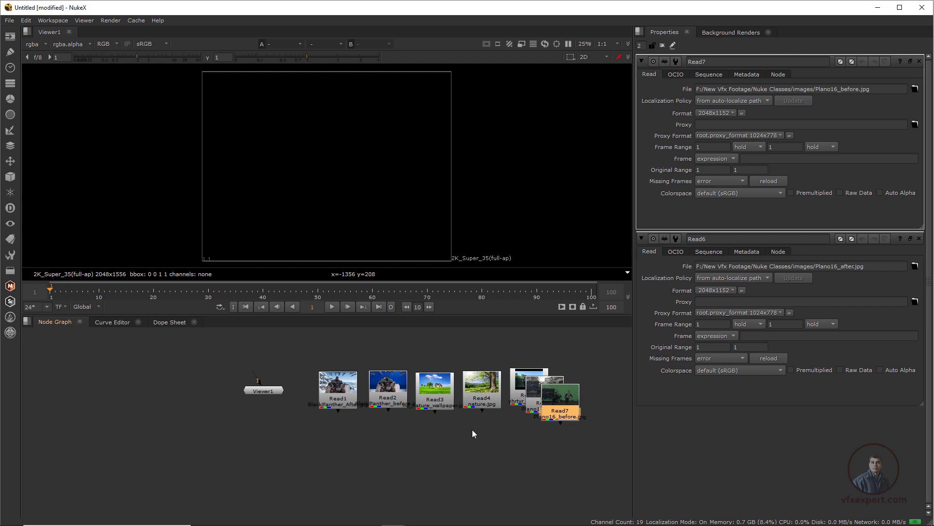
- Spread the three new Read nodes along the existing row and place the Viewer node below the row
left_click_drag(457, 444, 284, 461)
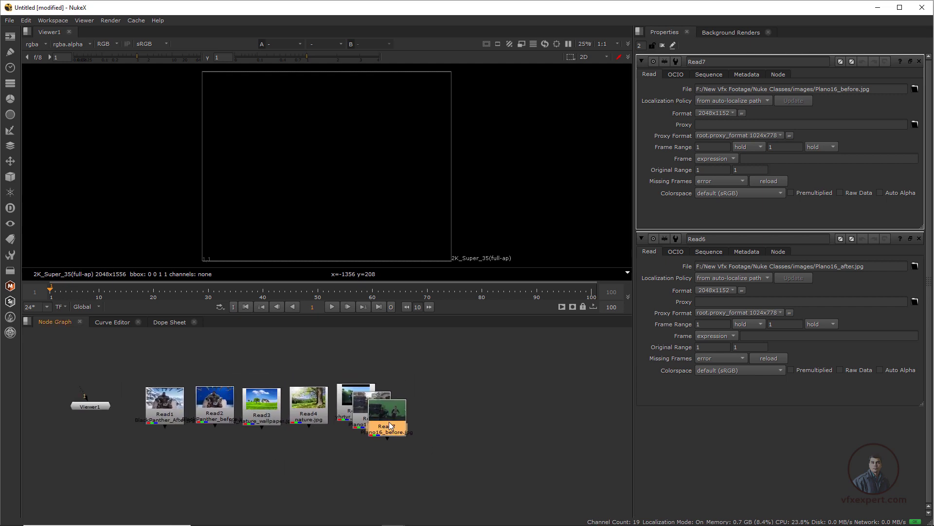
left_click_drag(389, 427, 459, 420)
left_click_drag(371, 414, 457, 401)
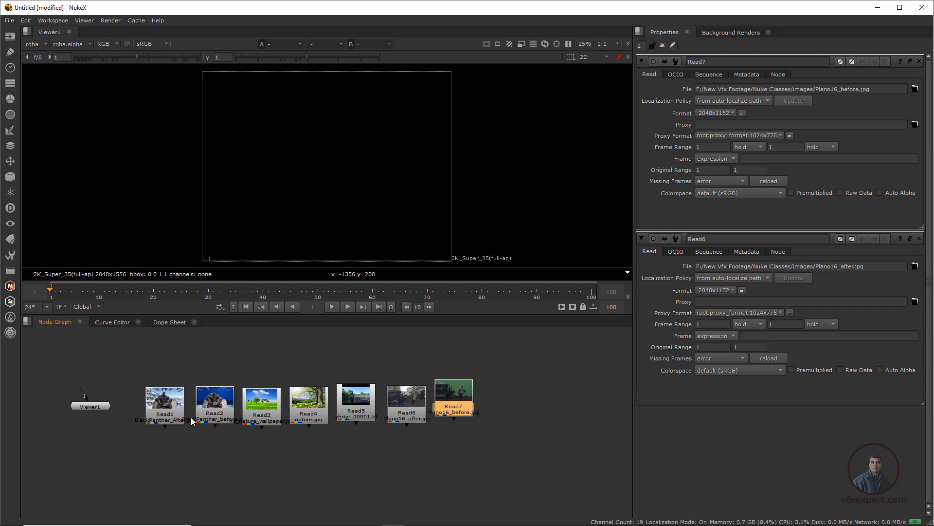
scroll(361, 292, "down", 2)
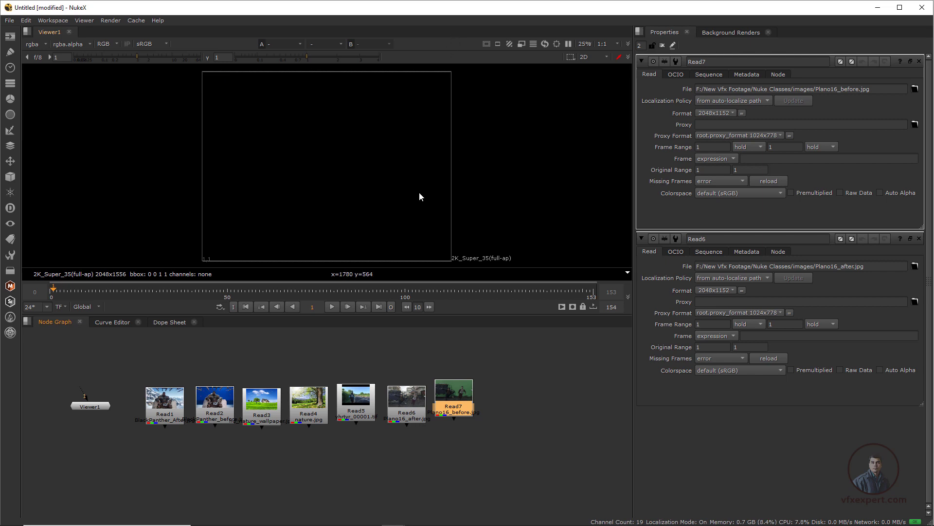
left_click_drag(100, 407, 263, 473)
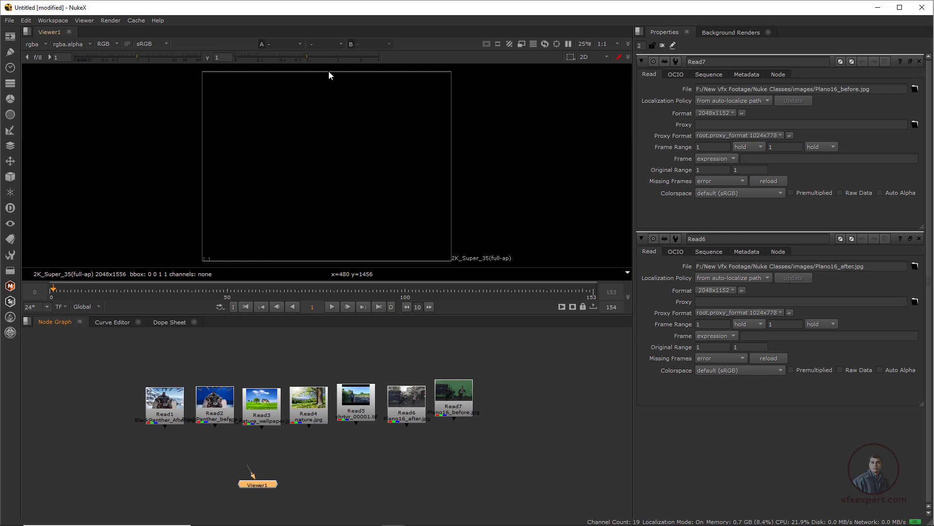
- Connect the Viewer to the BlackPanther_After.jpg Read node, switch it to nature.jpg, and reconnect it to BlackPanther_After.jpg
left_click_drag(261, 485, 168, 409)
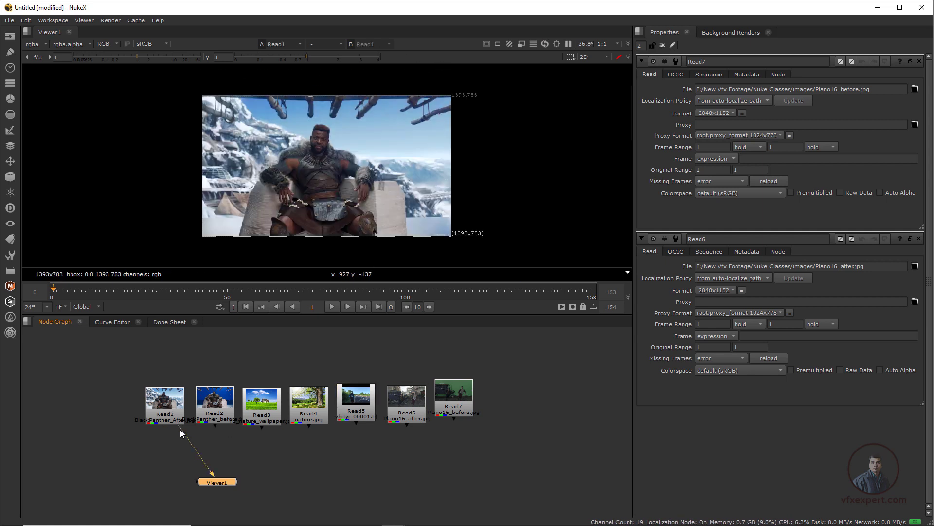
left_click_drag(211, 471, 314, 413)
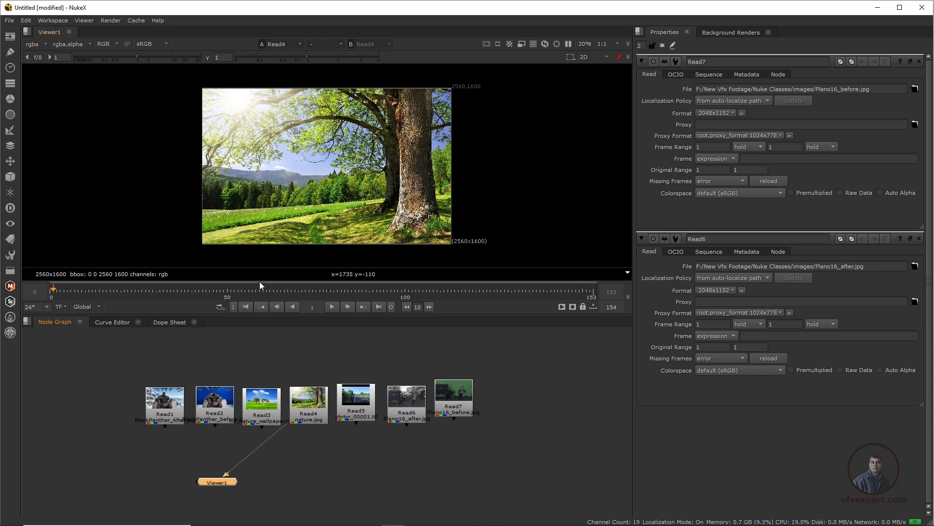
left_click_drag(287, 426, 171, 410)
- Switch the Viewer's first input to the BlackPanther_before.jpg Read node and back to BlackPanther_After.jpg
left_click(205, 411)
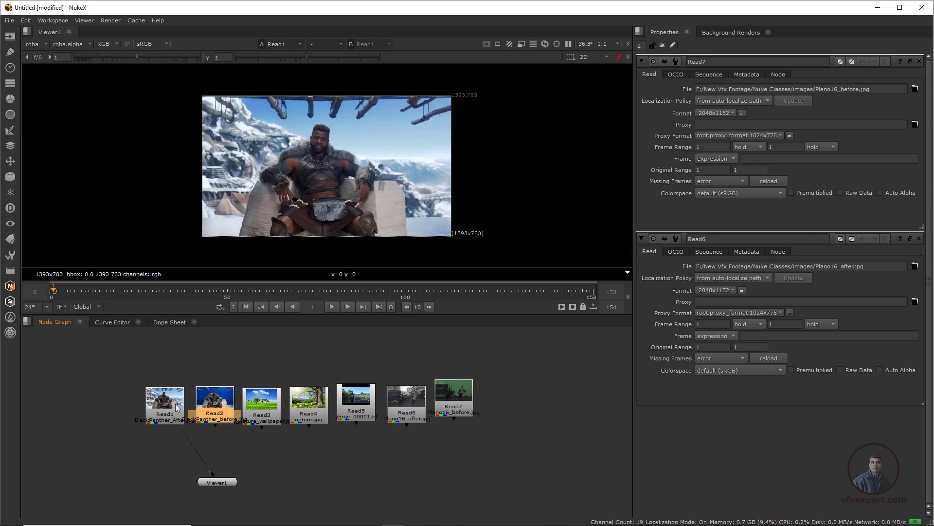
key("1")
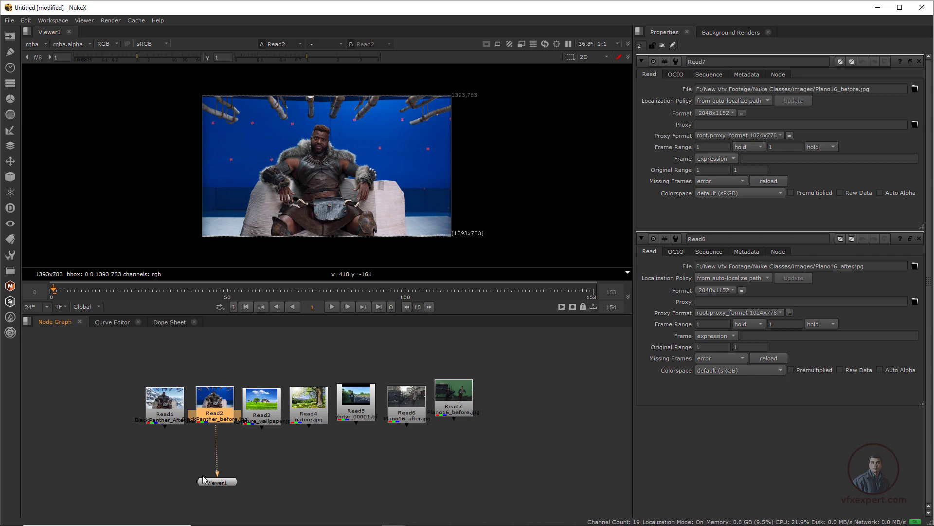
left_click(164, 406)
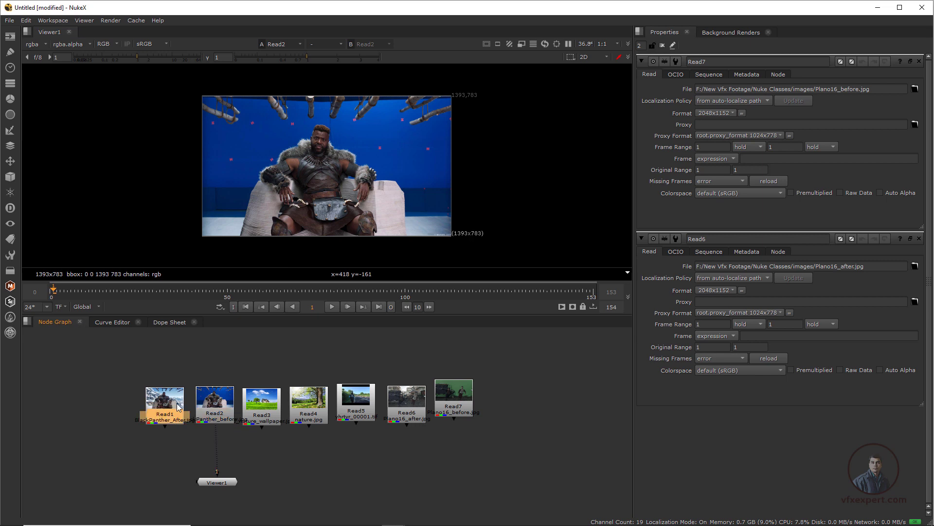
key("1")
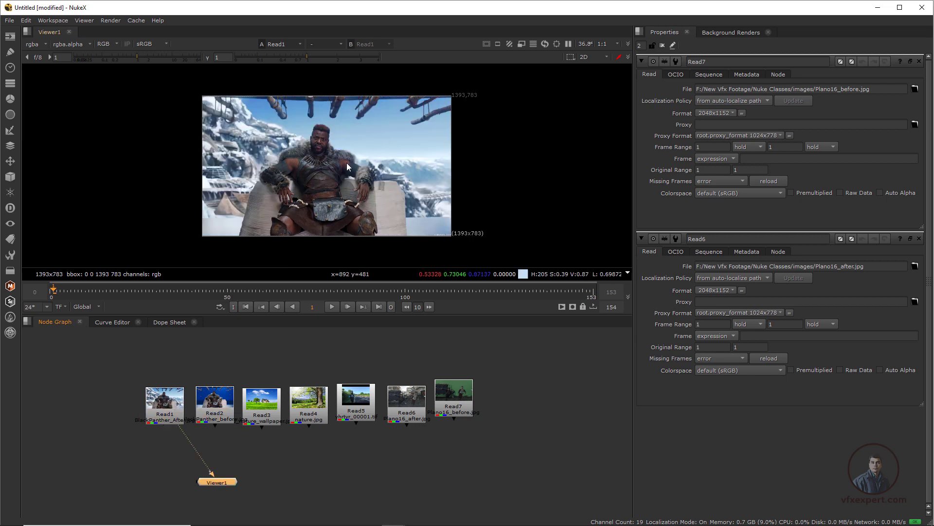
- Connect the BlackPanther_before.jpg Read node to the Viewer's second input and shift the Viewer node slightly
left_click(230, 403)
left_click_drag(229, 401, 225, 402)
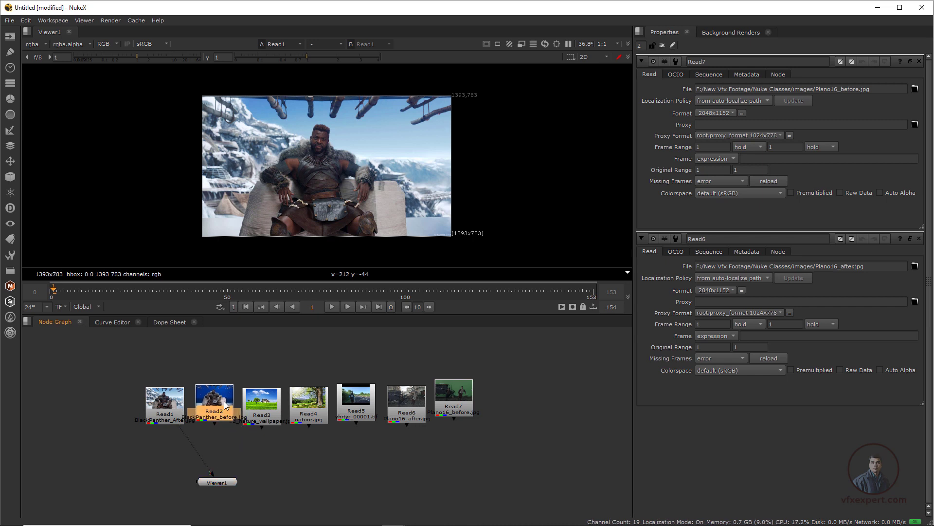
key("1")
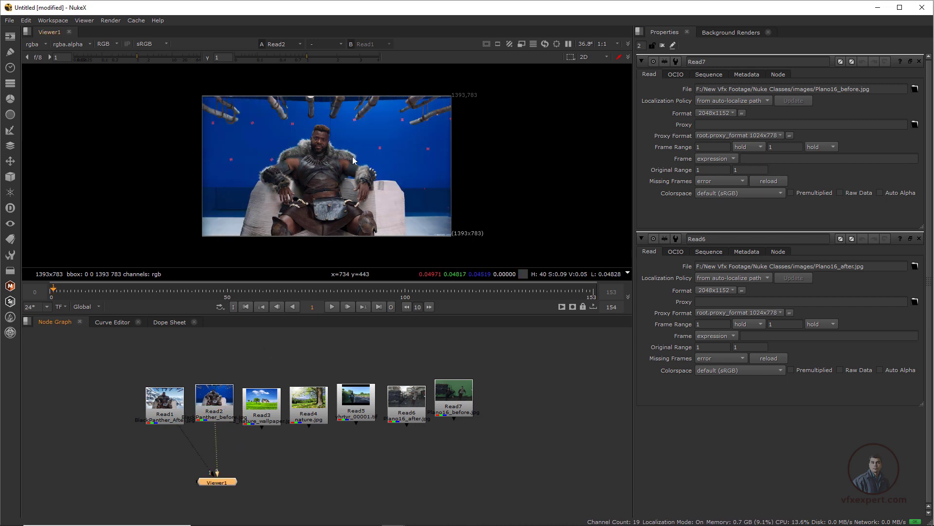
left_click_drag(211, 482, 208, 481)
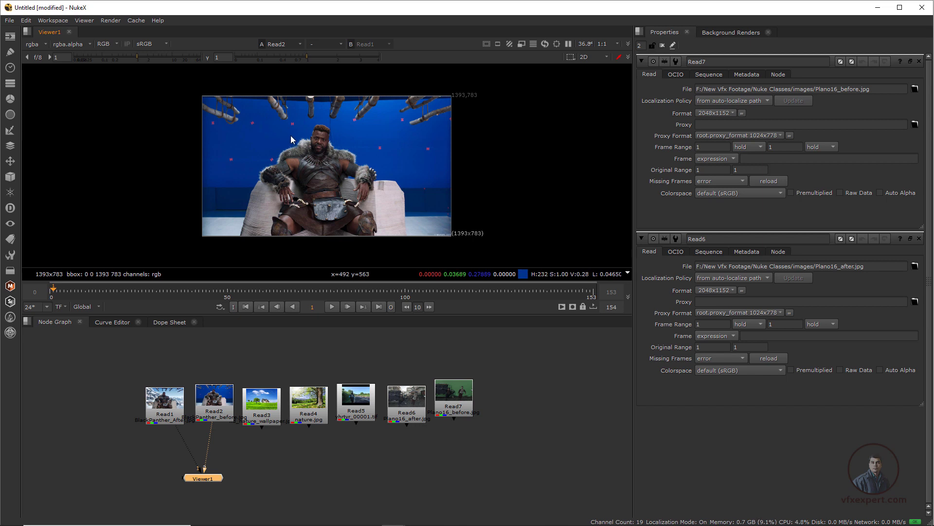
- Compare BlackPanther_After.jpg with BlackPanther_before.jpg by repeatedly toggling between Viewer inputs 1 and 2
key("1")
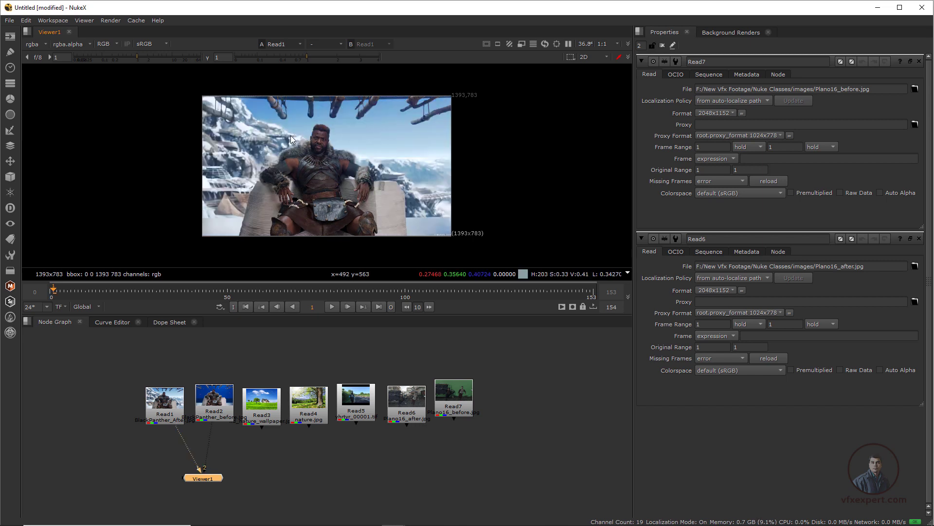
key("2")
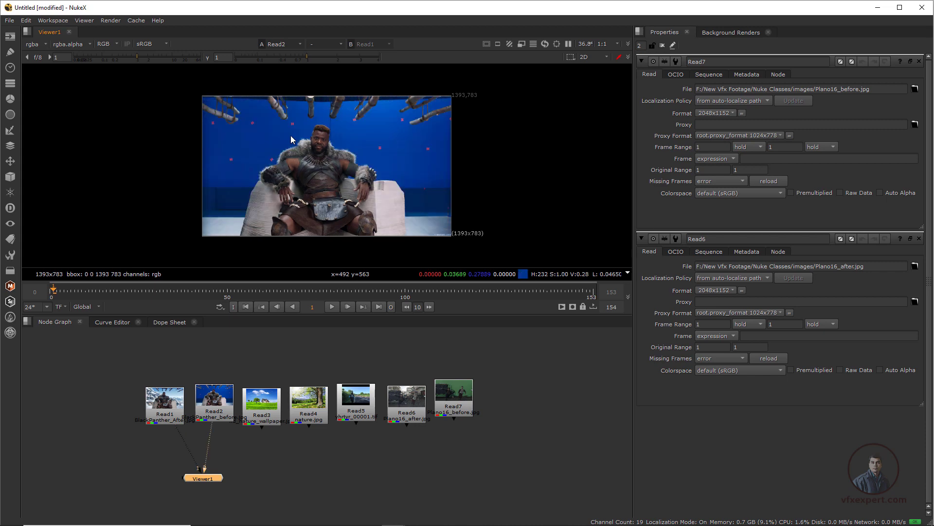
key("1")
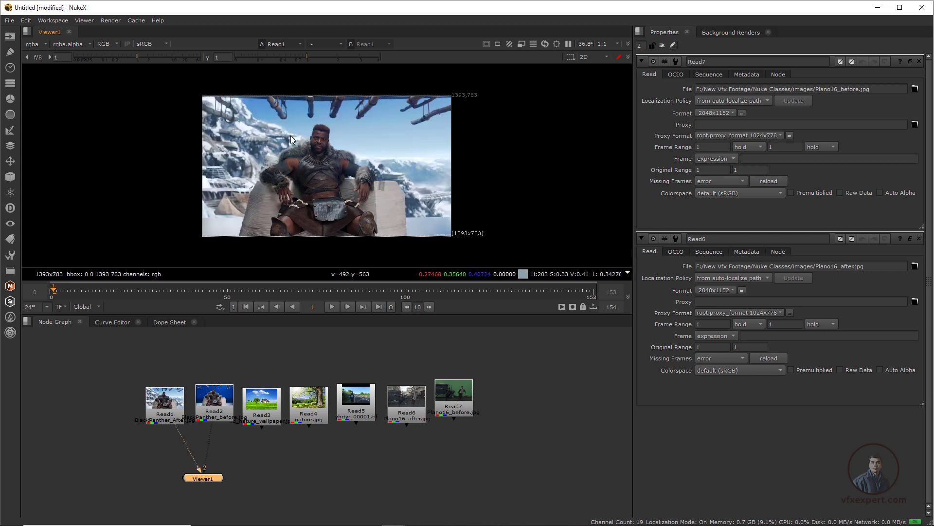
key("2")
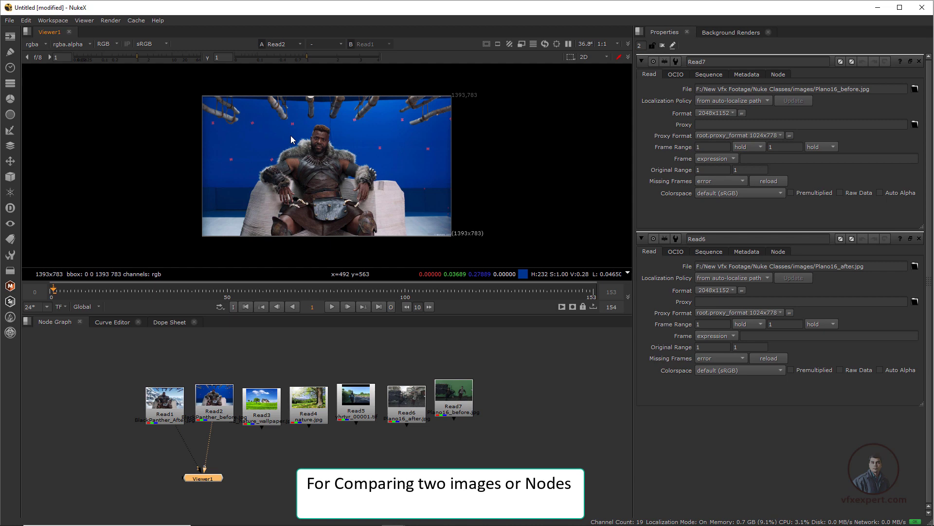
key("1")
key("2")
key("1")
key("2")
key("1")
key("2")
key("1")
key("2")
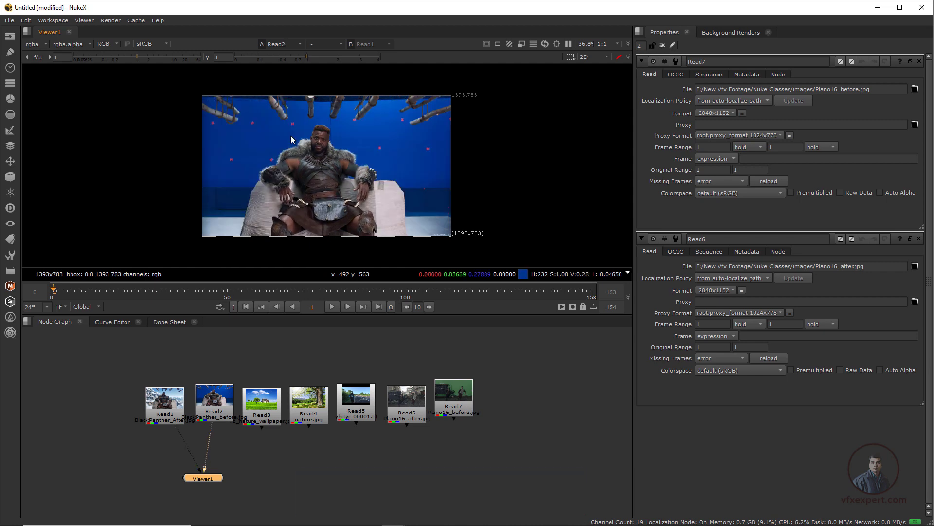
- Connect the Plano16_before.jpg Read node to the Viewer's third input, then display the first input again
left_click(460, 404)
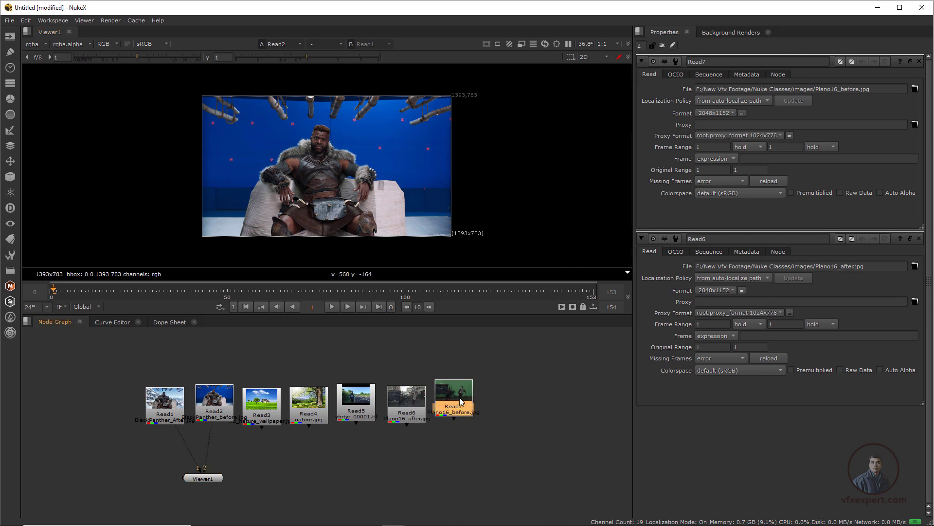
key("3")
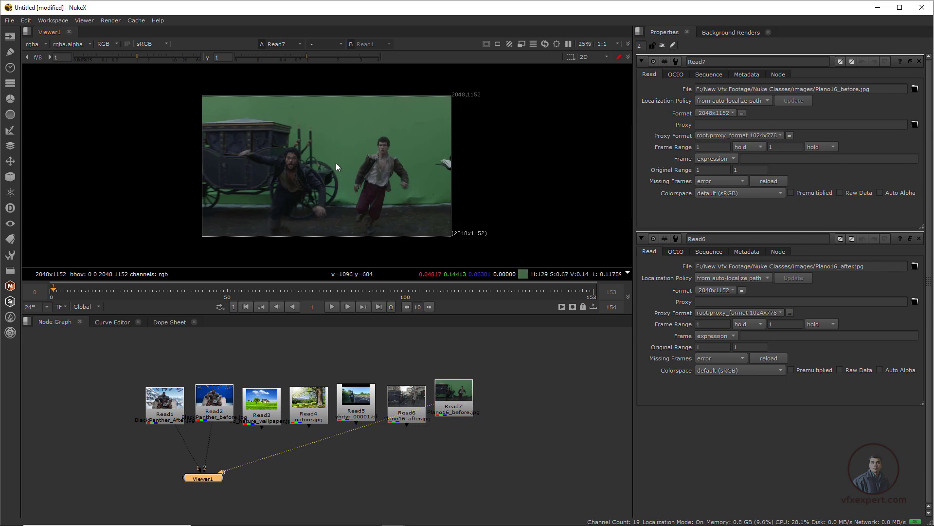
key("1")
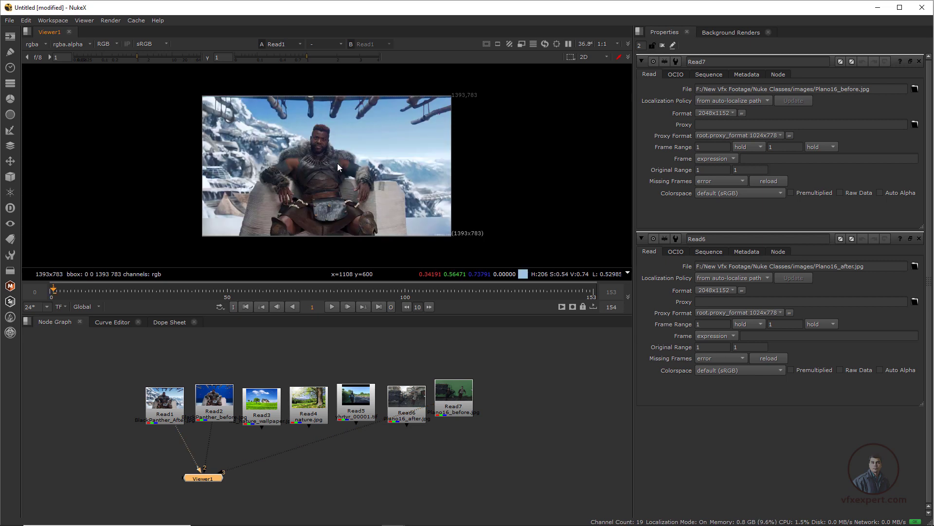
- Display the Viewer's second input and its third input in turn
key("2")
key("3")
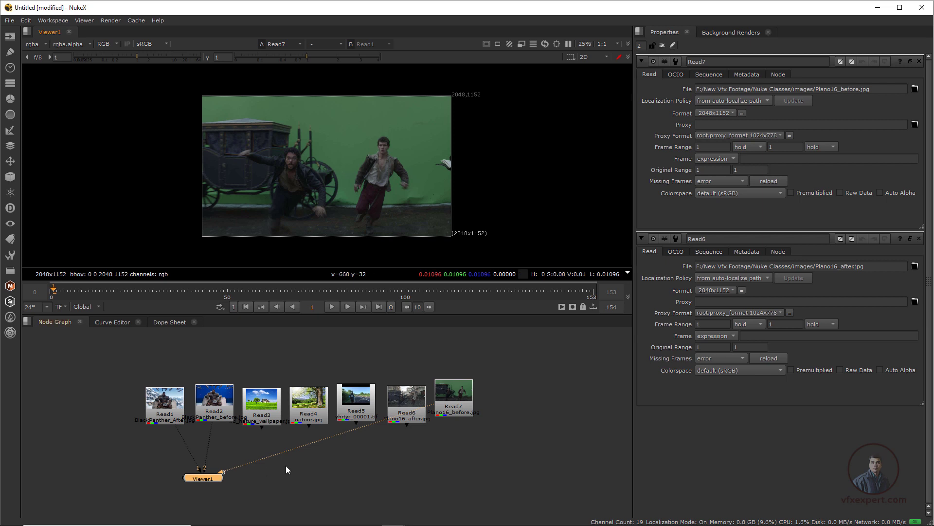
- Disconnect the Read nodes from all three Viewer inputs and connect only BlackPanther_before.jpg to the first input
left_click_drag(431, 405, 399, 428)
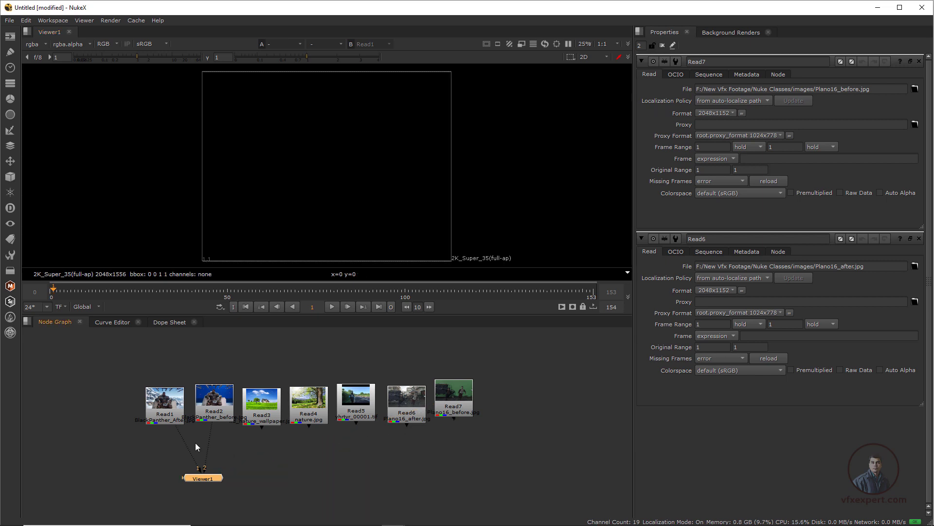
left_click_drag(178, 430, 220, 469)
left_click(222, 405)
left_click_drag(214, 428, 221, 456)
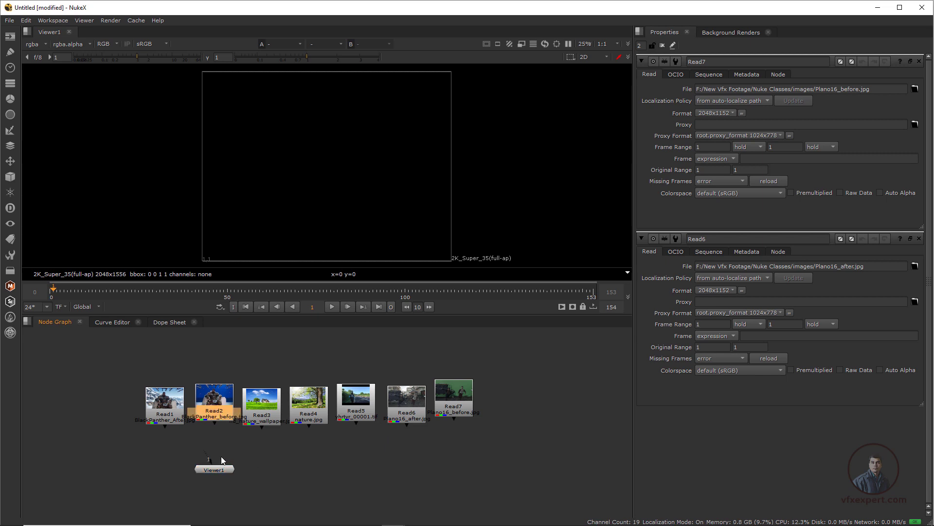
key("1")
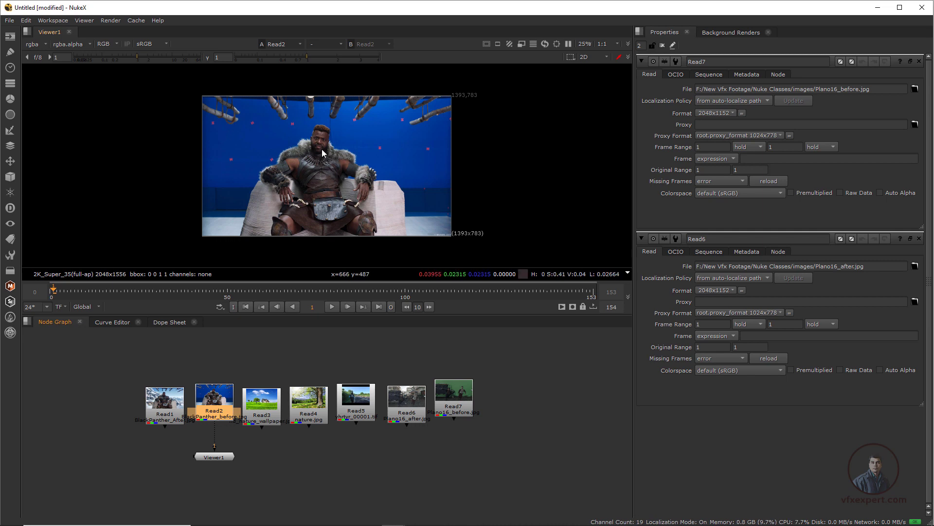
- Zoom in and out on BlackPanther_before.jpg in the Viewer, pan it out of view, and fit it back to the frame
scroll(322, 150, "up", 5)
scroll(323, 150, "down", 3)
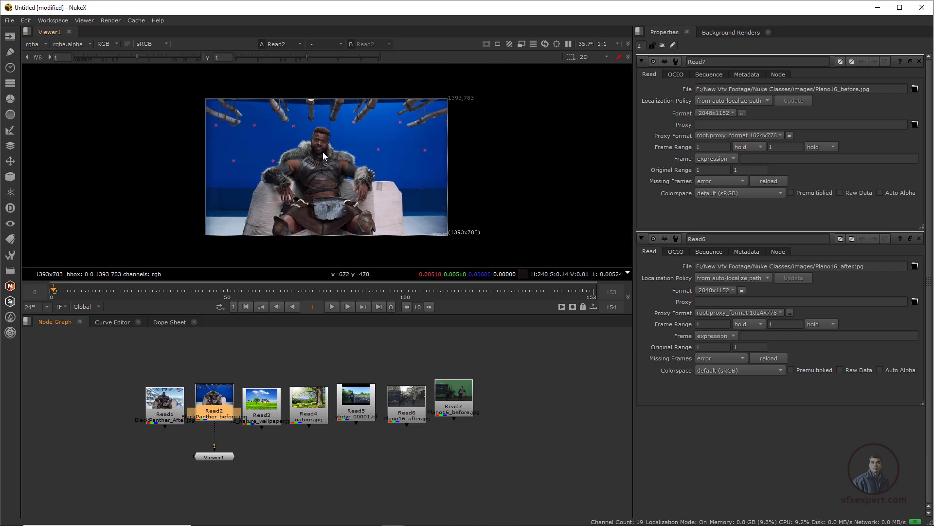
scroll(322, 152, "up", 6)
scroll(323, 150, "down", 5)
scroll(325, 150, "up", 3)
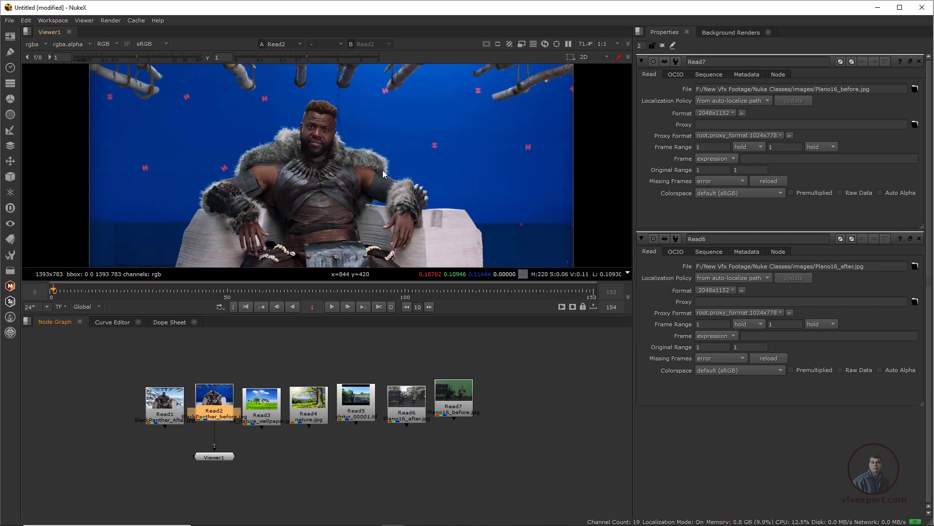
left_click_drag(405, 209, 343, 226)
left_click_drag(483, 223, 153, 210)
left_click_drag(350, 203, 153, 180)
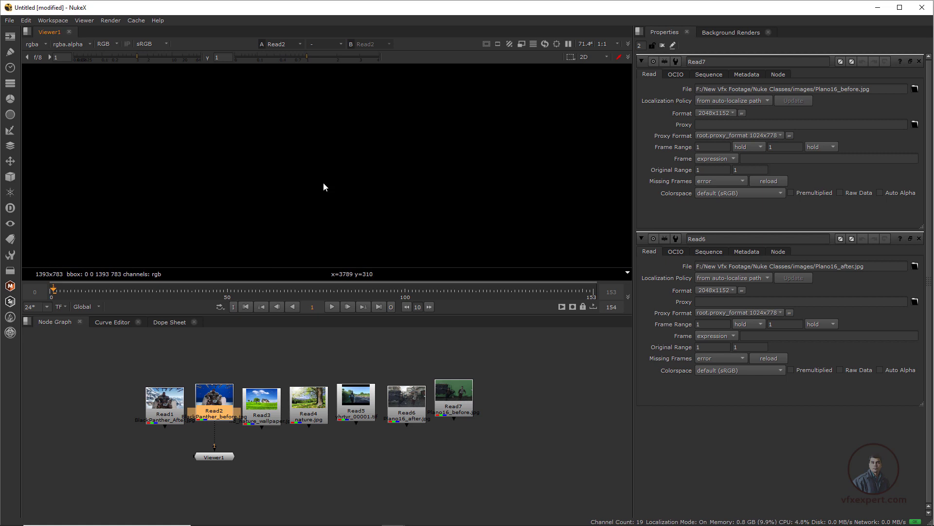
key("f")
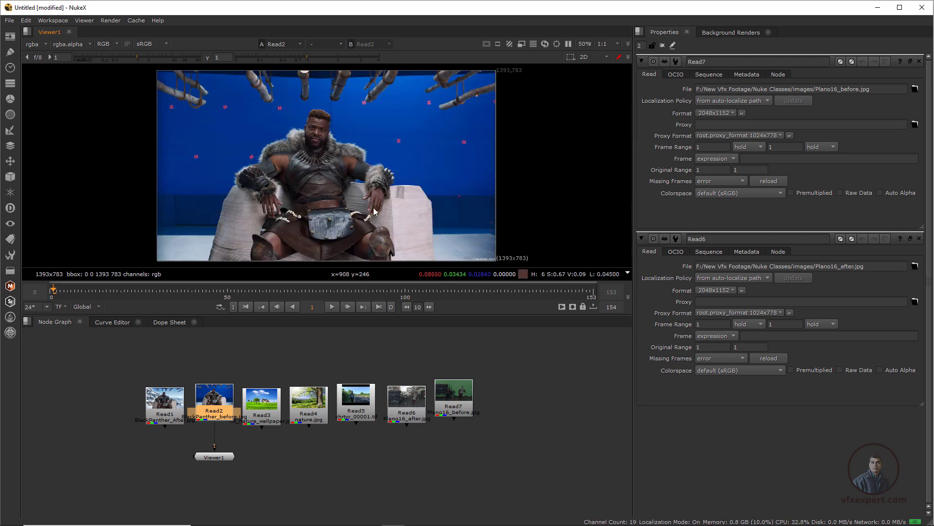
- Inspect the BlackPanther_before.jpg image again by zooming in on the seated figure and panning back to the full shot
scroll(294, 168, "down", 2)
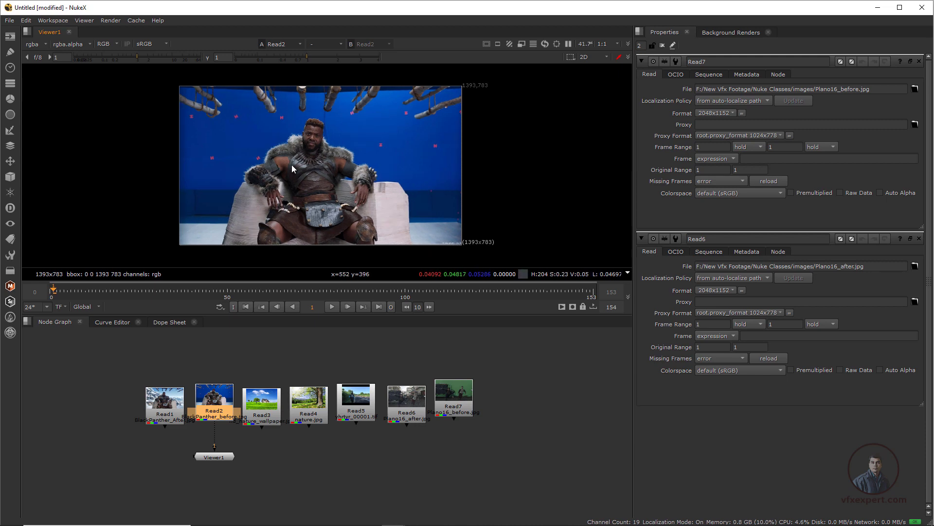
scroll(294, 168, "up", 3)
scroll(295, 171, "down", 3)
scroll(295, 172, "up", 5)
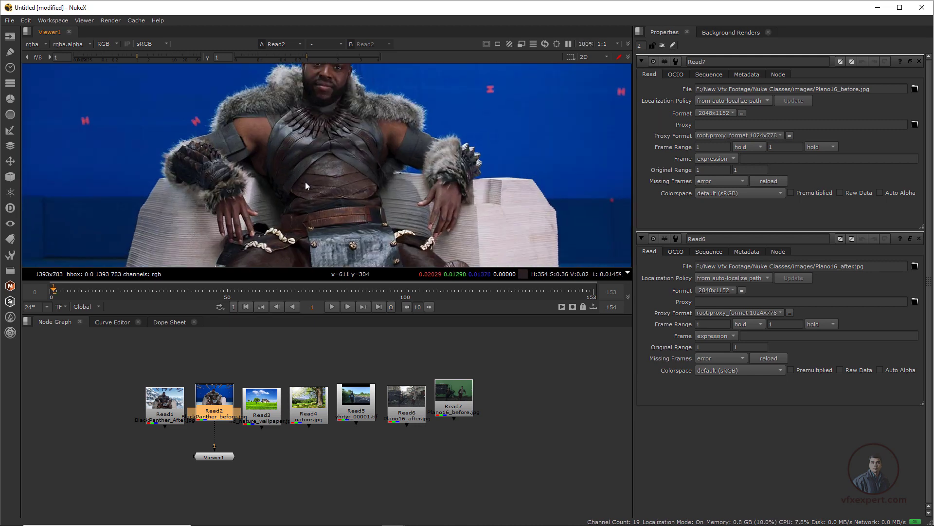
scroll(322, 186, "down", 2)
left_click_drag(437, 190, 366, 164)
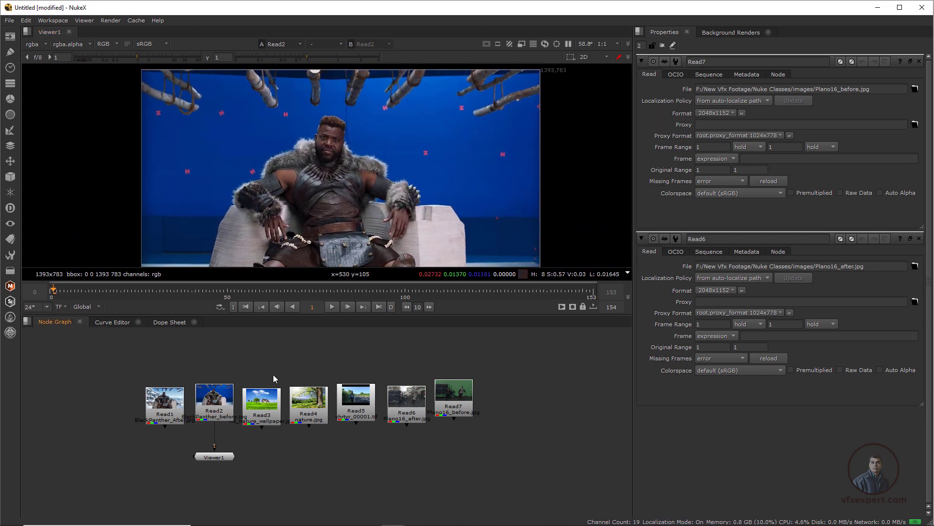
- Zoom the Node Graph in and out around the Read nodes, then fit the whole node tree in view
scroll(275, 379, "down", 4)
scroll(294, 387, "up", 7)
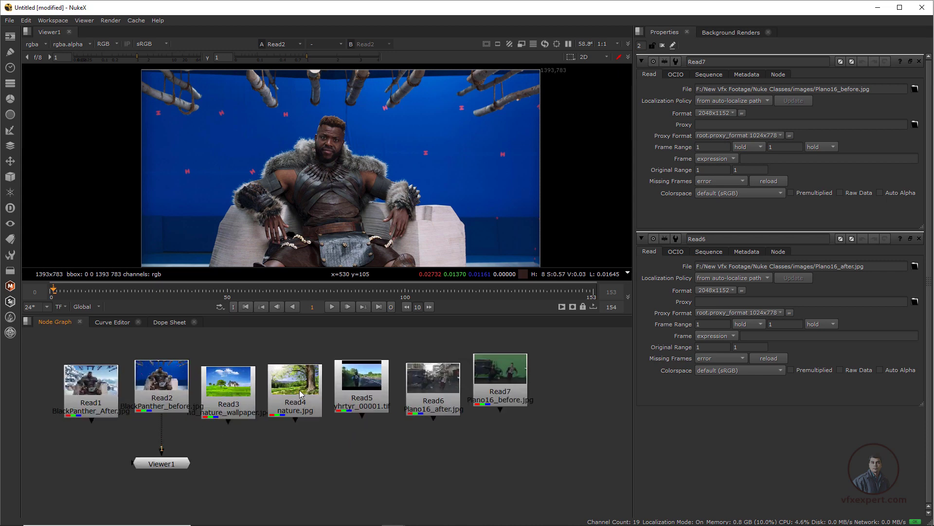
scroll(301, 391, "down", 3)
scroll(302, 395, "up", 3)
scroll(273, 391, "down", 6)
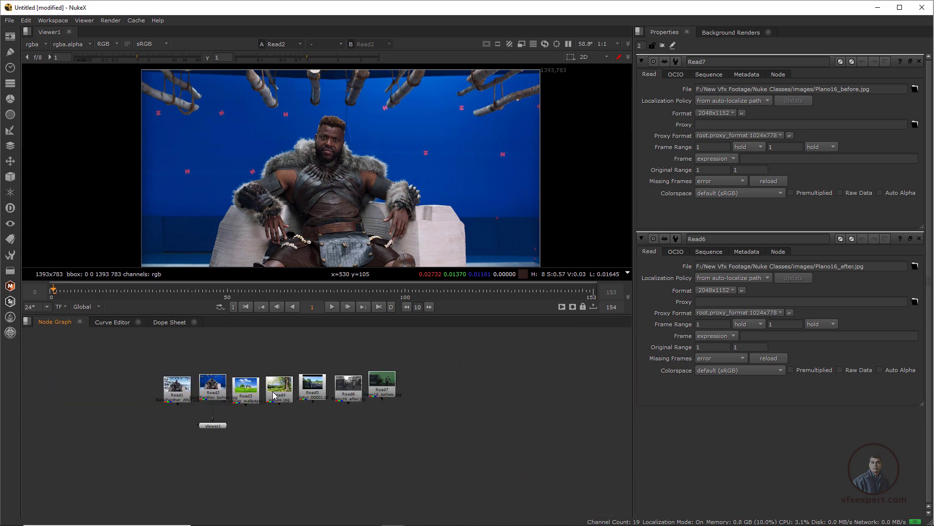
scroll(273, 391, "up", 7)
scroll(291, 405, "down", 4)
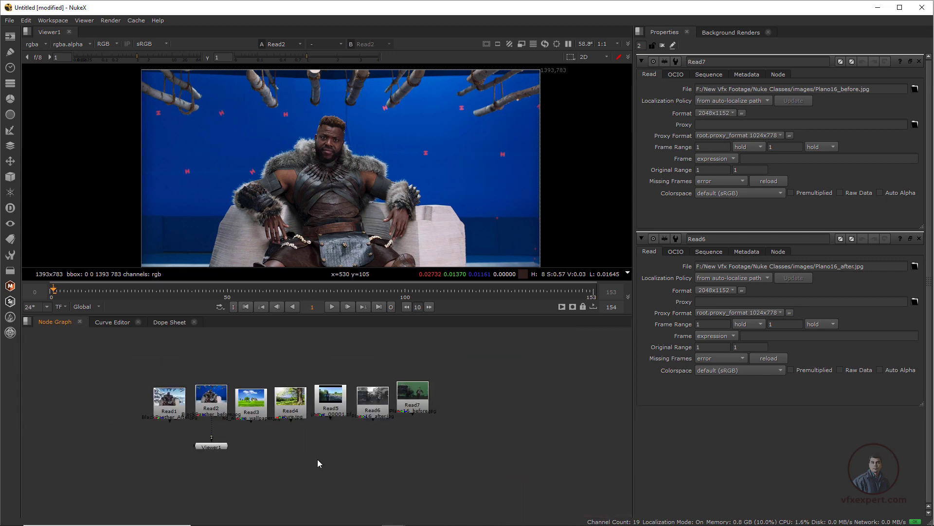
scroll(318, 462, "up", 1)
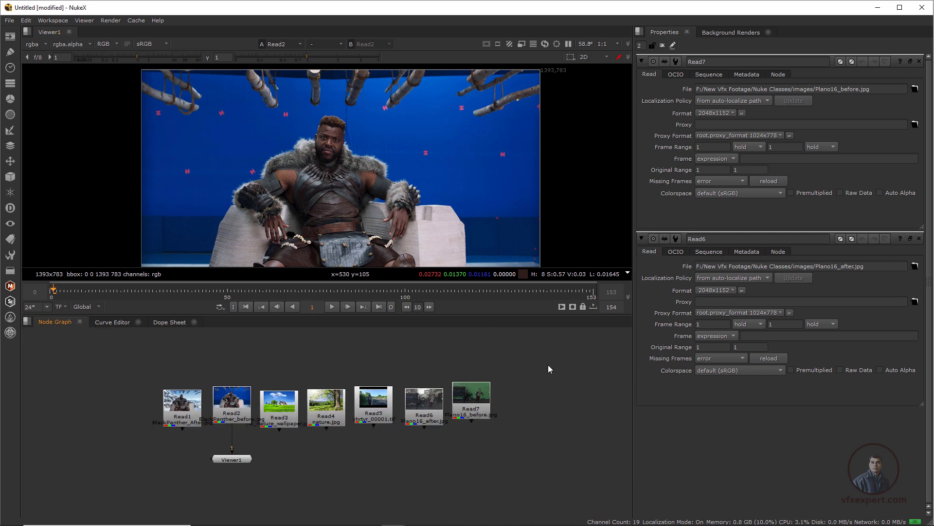
scroll(434, 428, "up", 8)
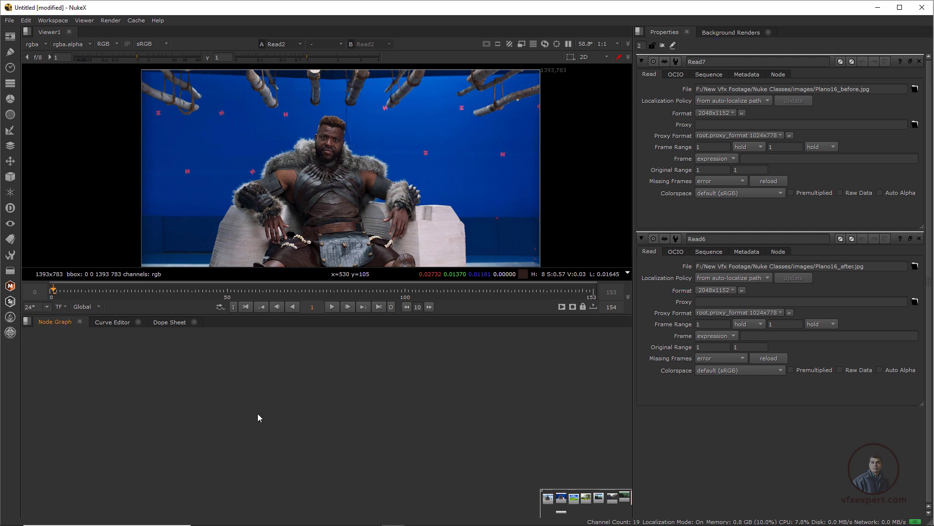
key("f")
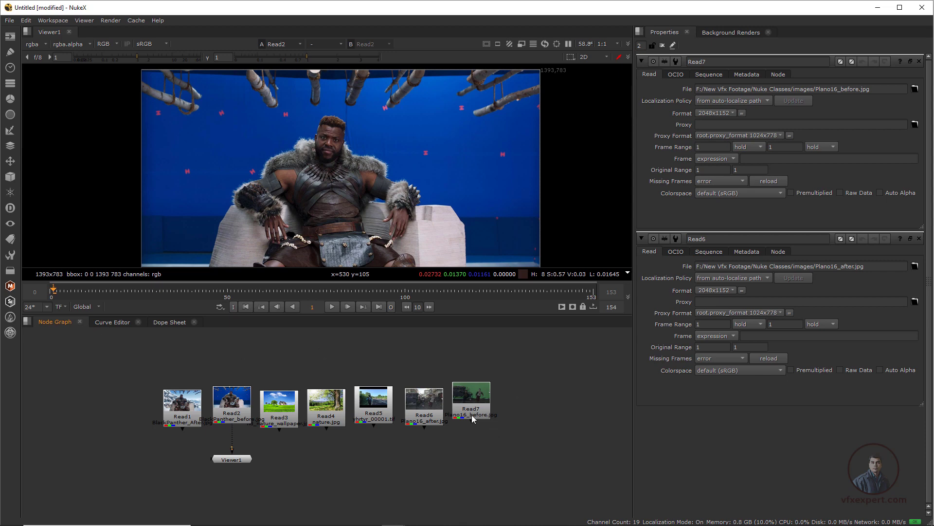
- Look closely at the row of Read nodes, navigate along it with the Node Graph's overview map, and frame all nodes again
scroll(376, 415, "up", 4)
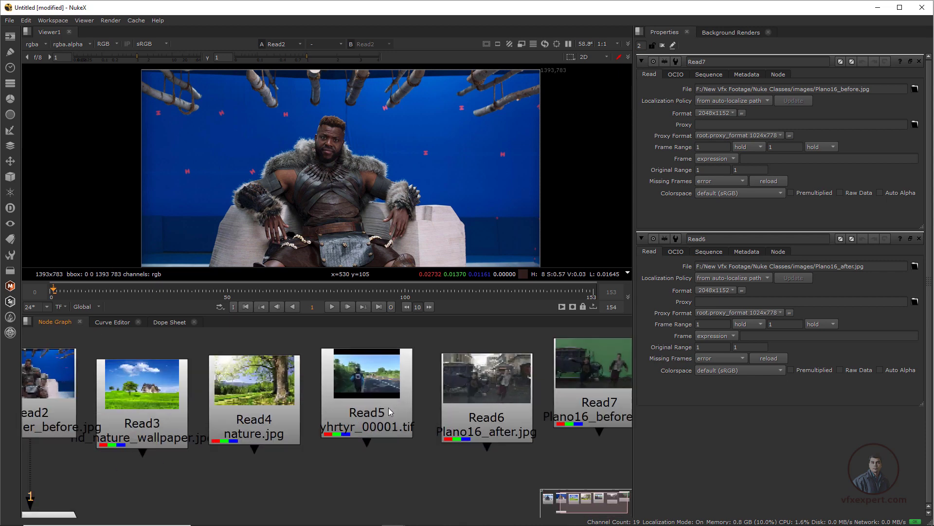
scroll(341, 423, "up", 2)
left_click_drag(339, 424, 265, 433)
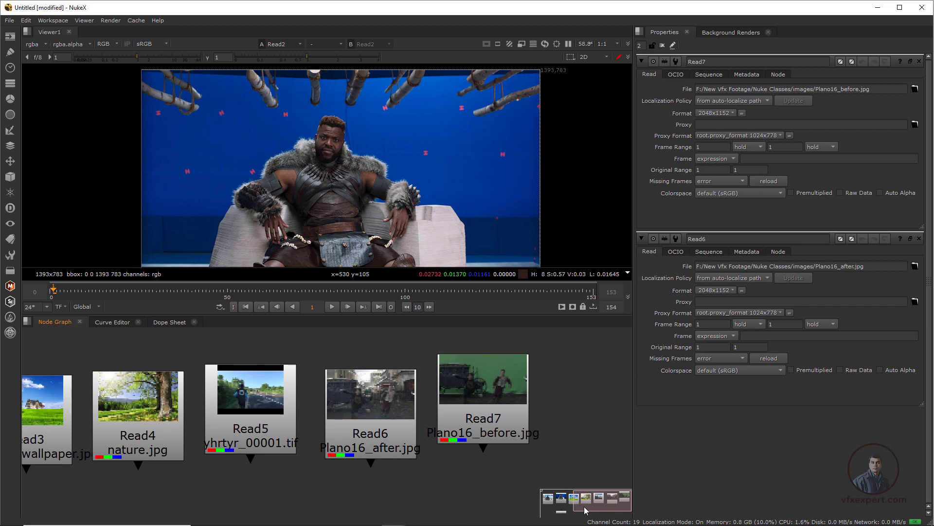
mouse_move(585, 510)
left_mouse_down()
mouse_move(563, 509)
mouse_move(606, 508)
mouse_move(576, 508)
left_mouse_up()
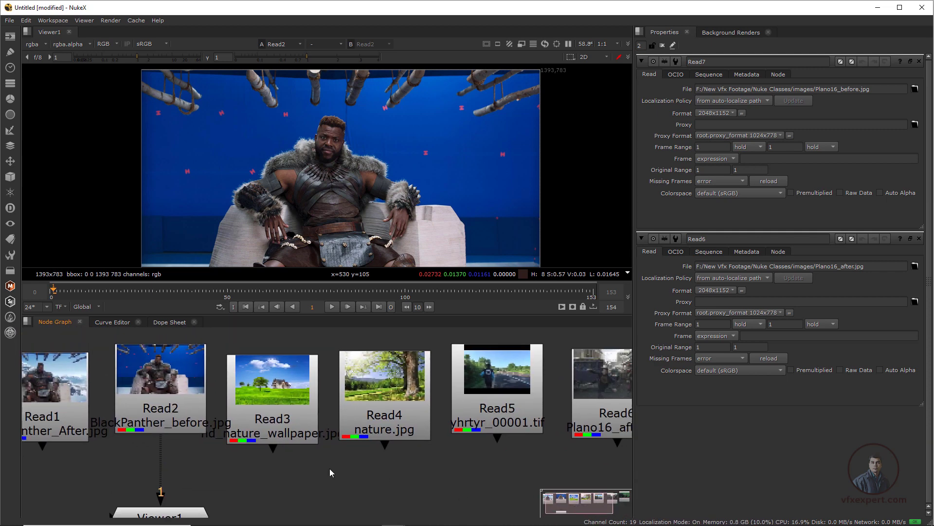
key("f")
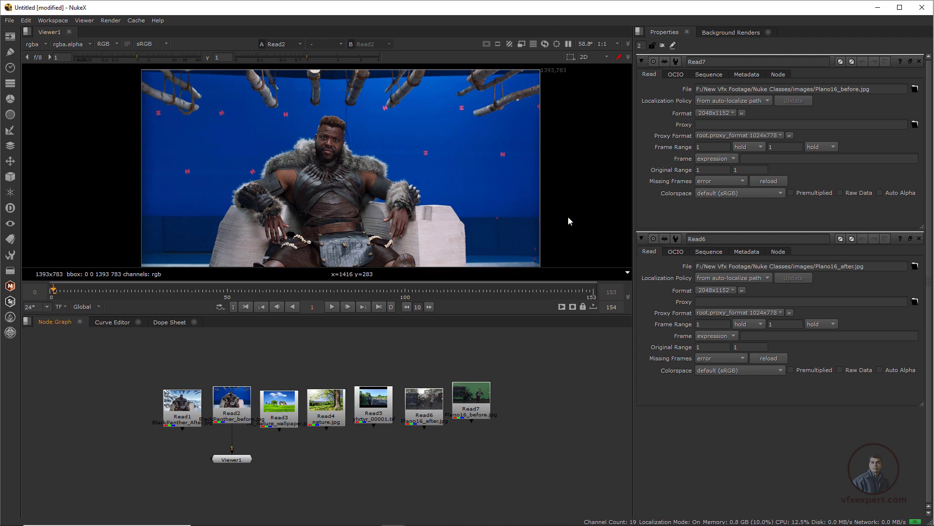
- Enlarge the Viewer pane downward by lowering its border with the Node Graph pane
left_click(654, 213)
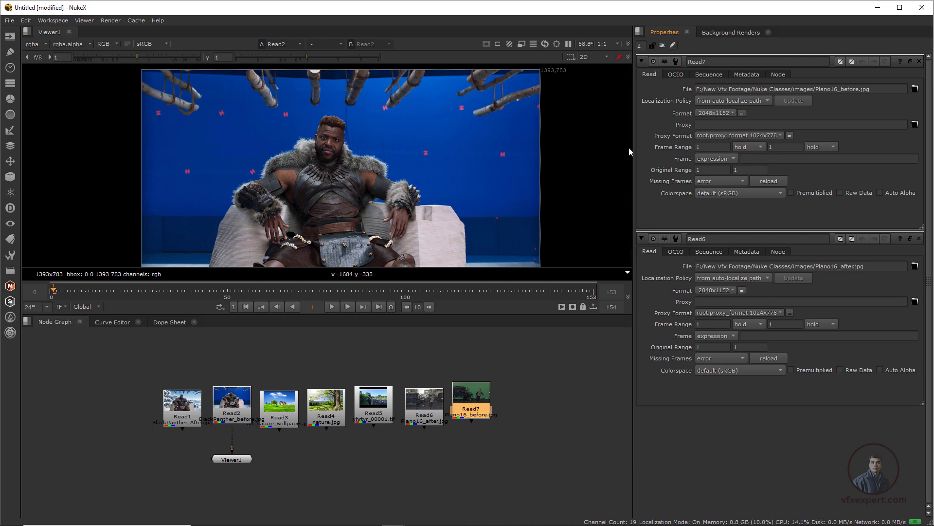
left_click(478, 357)
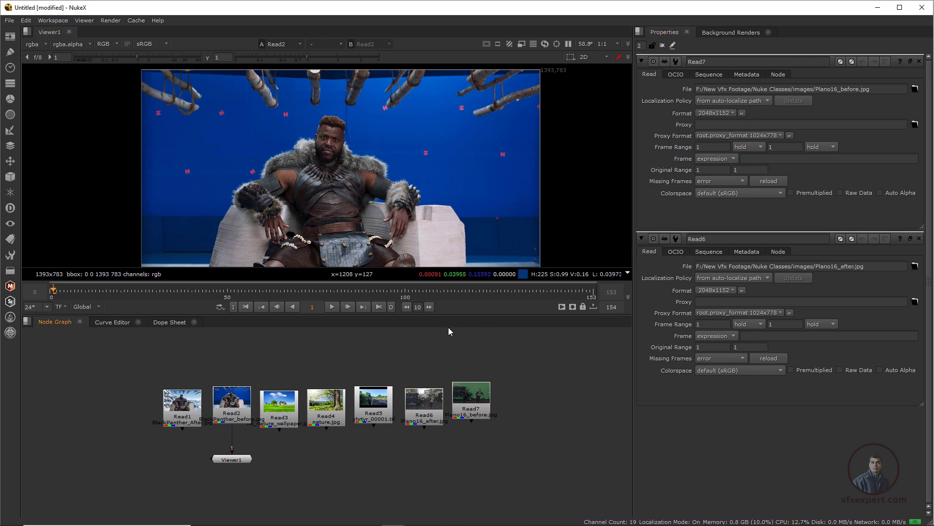
left_click(471, 313)
left_click_drag(472, 314, 467, 427)
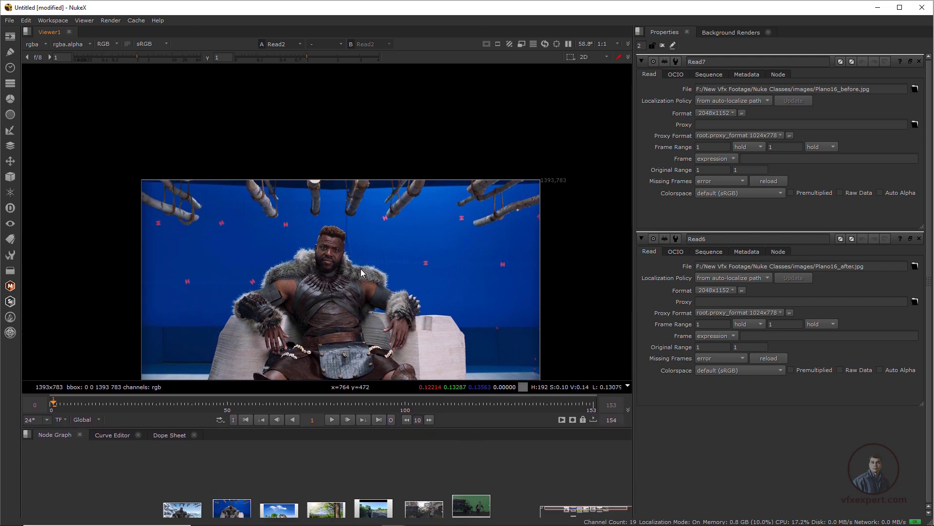
- Fit BlackPanther_before.jpg to the enlarged Viewer and zoom in and out to examine it
key("f")
scroll(317, 236, "up", 4)
scroll(316, 236, "down", 2)
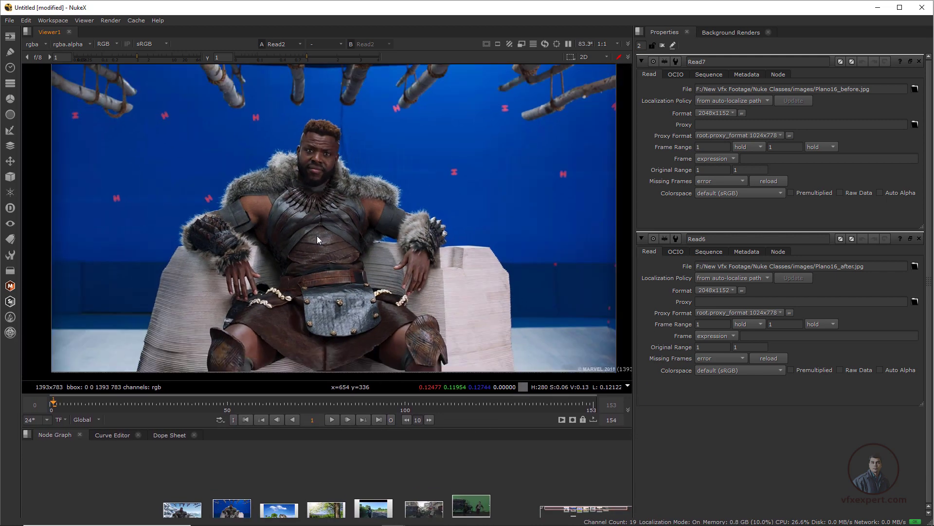
scroll(319, 238, "down", 1)
scroll(320, 238, "up", 1)
scroll(320, 239, "down", 1)
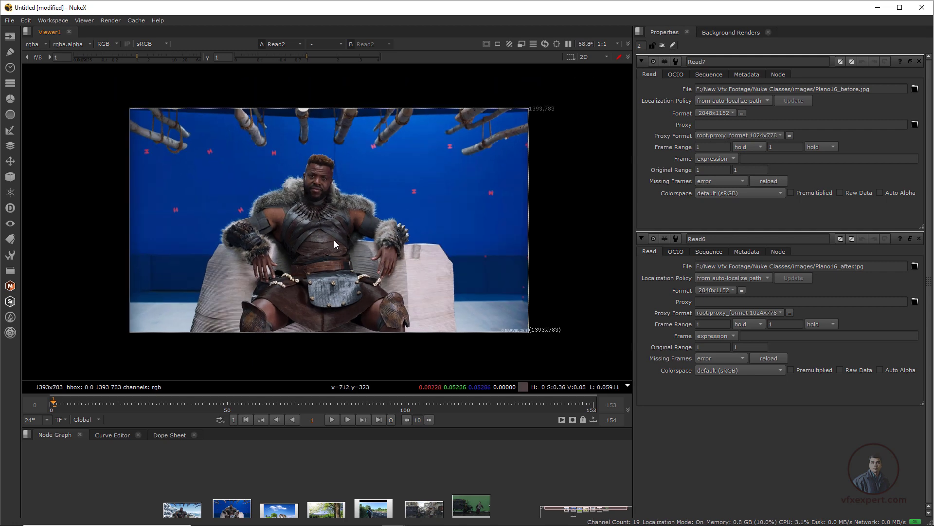
scroll(333, 241, "up", 2)
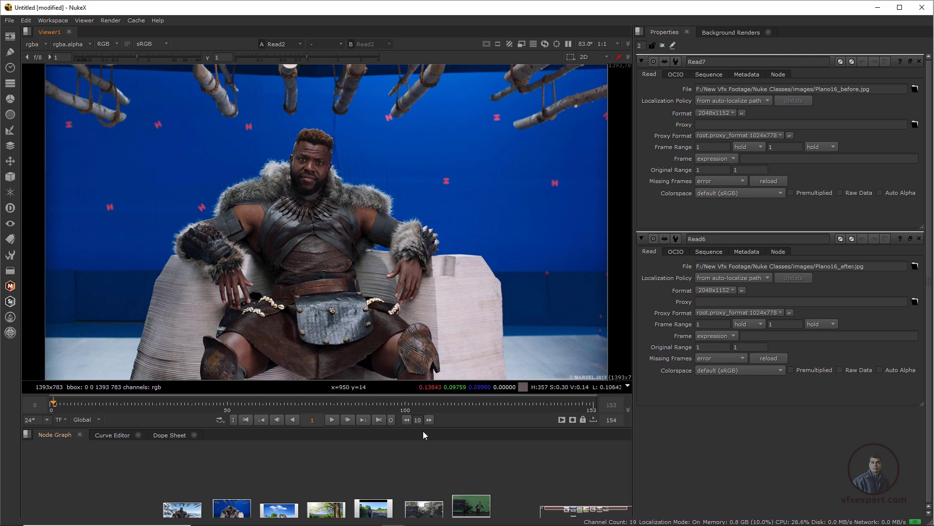
- Shrink the Viewer pane's height in favour of the Node Graph, refit the image, and widen the Viewer toward the Properties pane
left_click_drag(423, 429, 420, 375)
key("f")
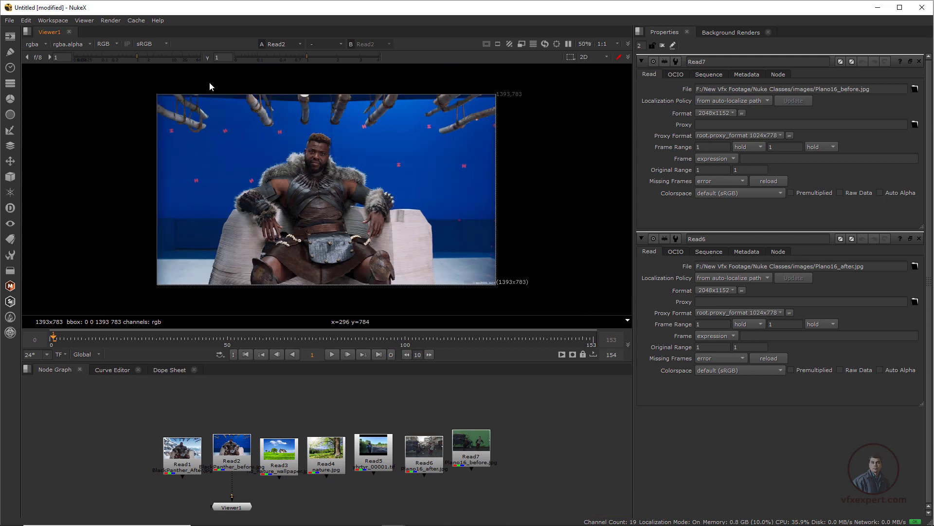
scroll(395, 253, "up", 2)
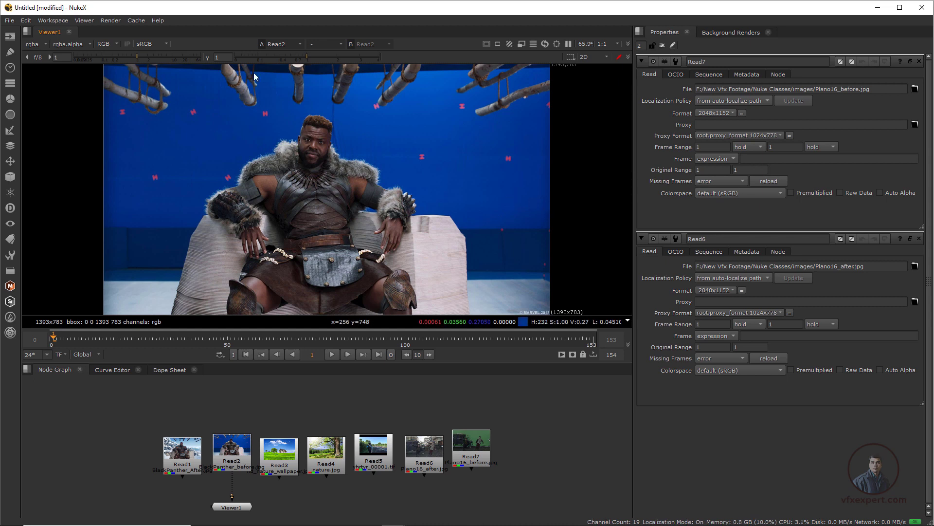
left_click_drag(631, 205, 685, 217)
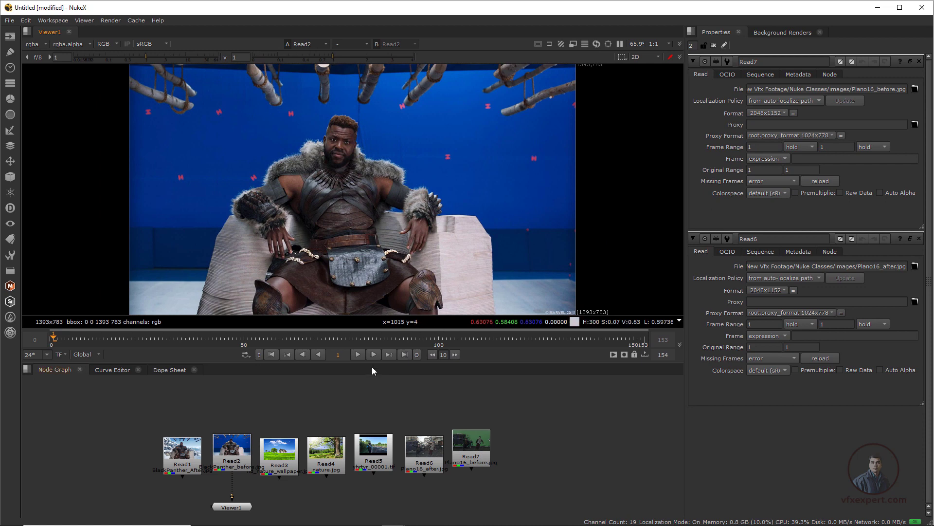
left_click_drag(373, 363, 387, 335)
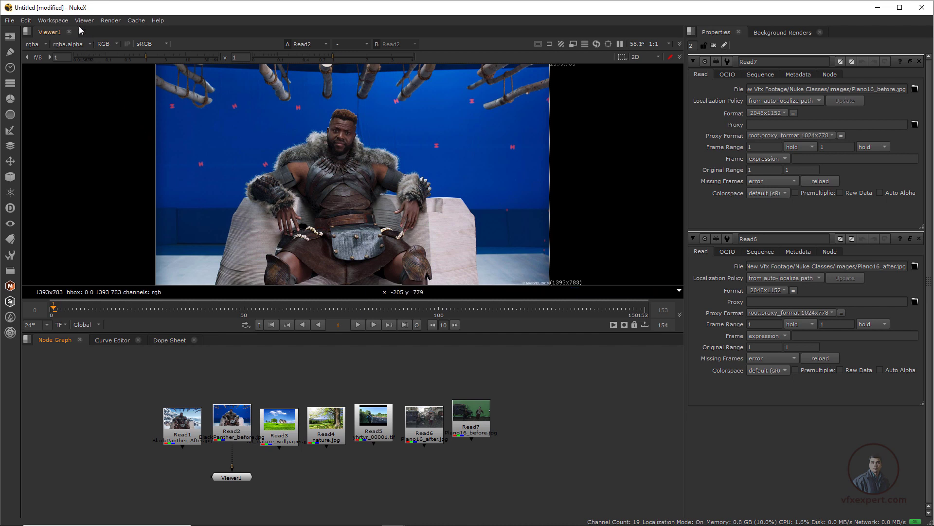
- Apply the Compositing workspace, then switch the layout to the LargeNodeGraph workspace
left_click(53, 20)
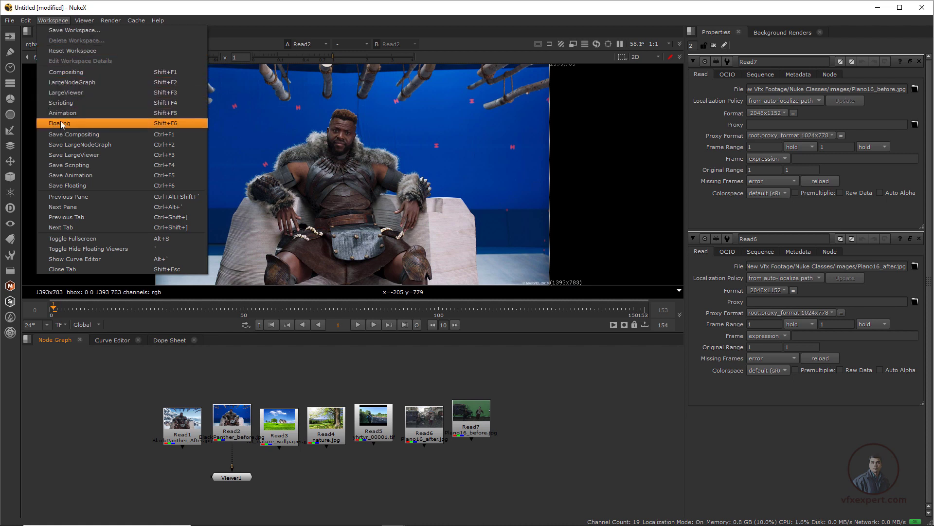
left_click(80, 73)
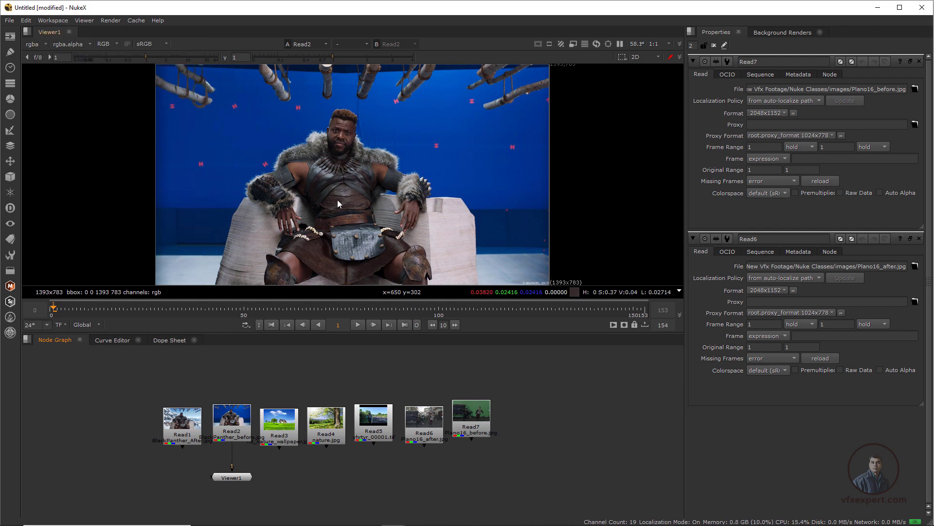
left_click(63, 23)
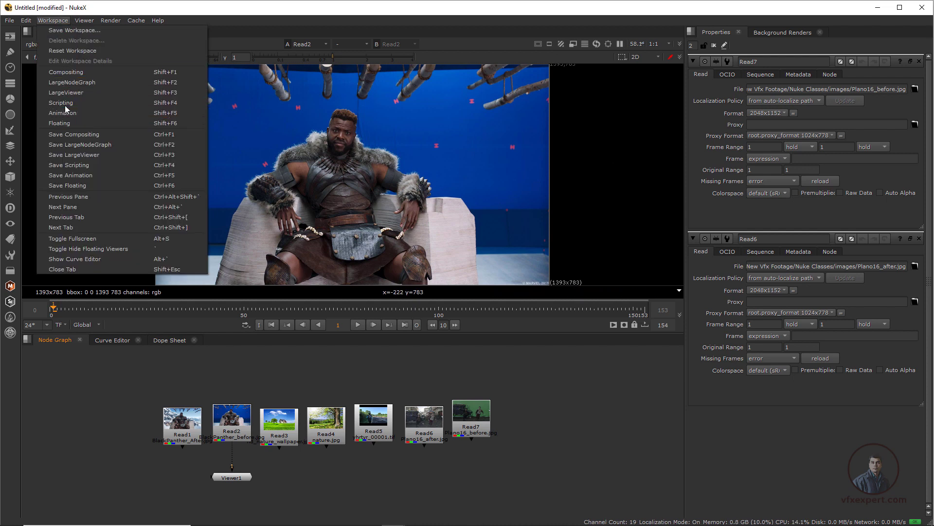
left_click(83, 81)
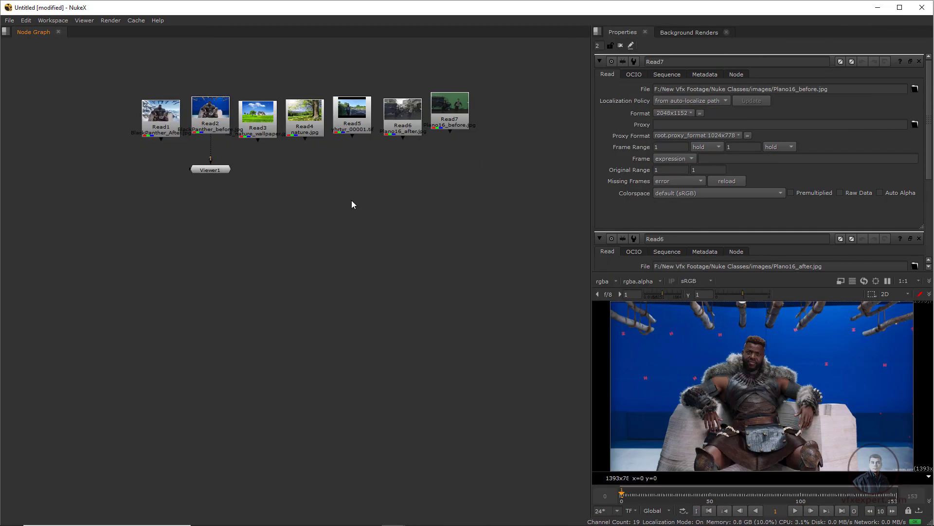
- Examine the seven Read nodes in the large Node Graph, and switch the layout to the Animation workspace
key("f")
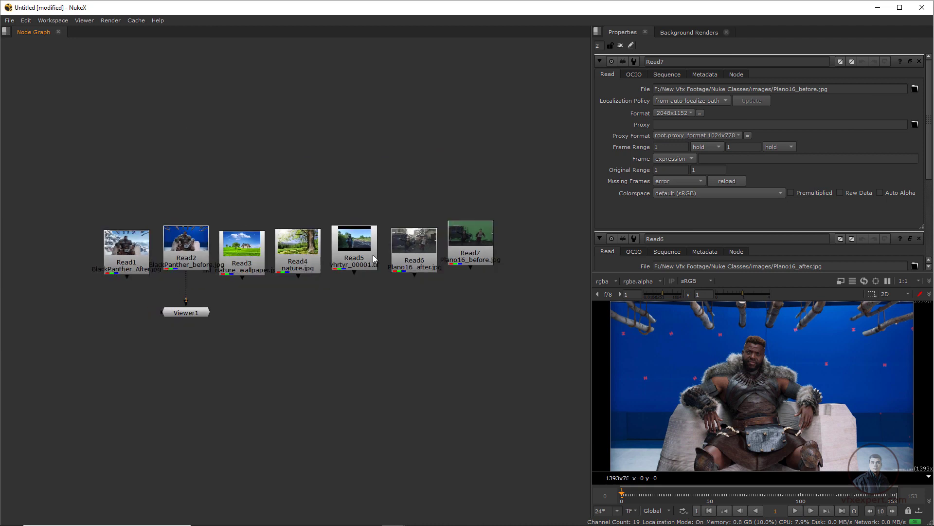
scroll(373, 254, "down", 1)
left_click_drag(423, 275, 401, 268)
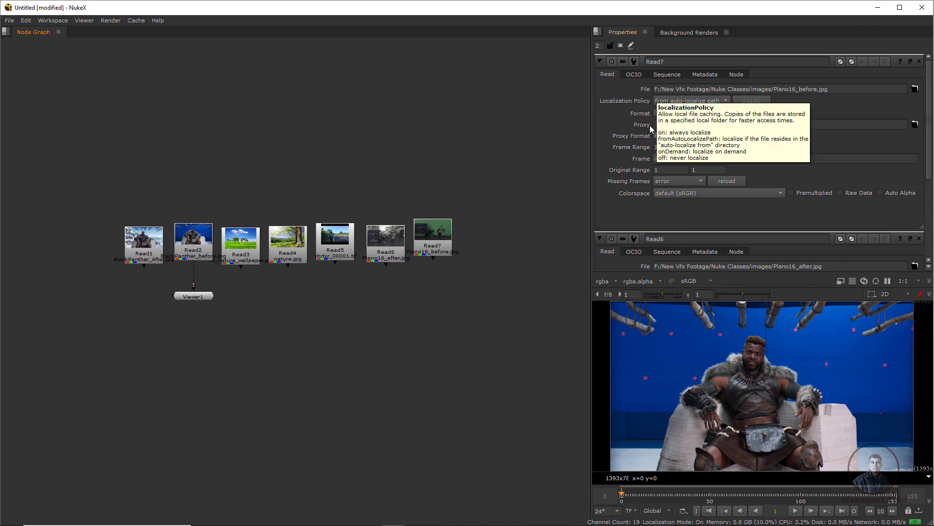
left_click(58, 20)
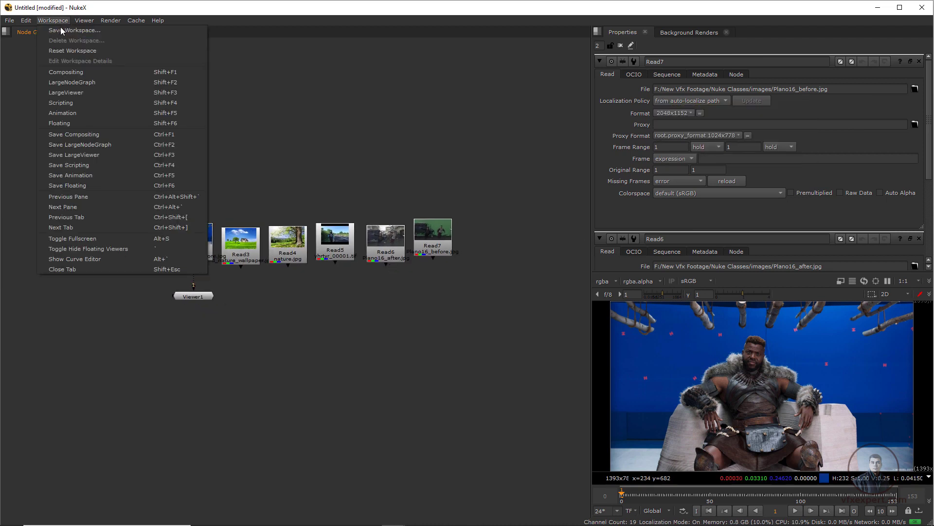
left_click(74, 113)
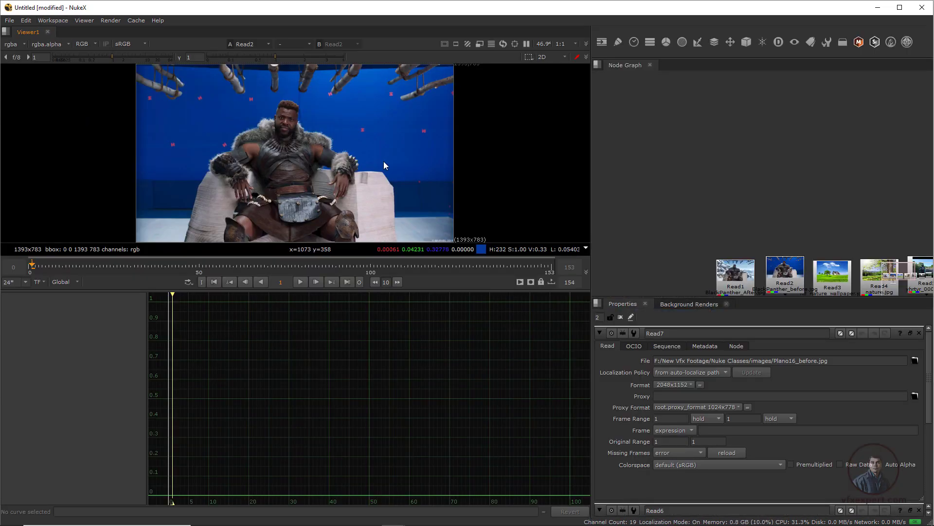
left_click_drag(795, 224, 725, 151)
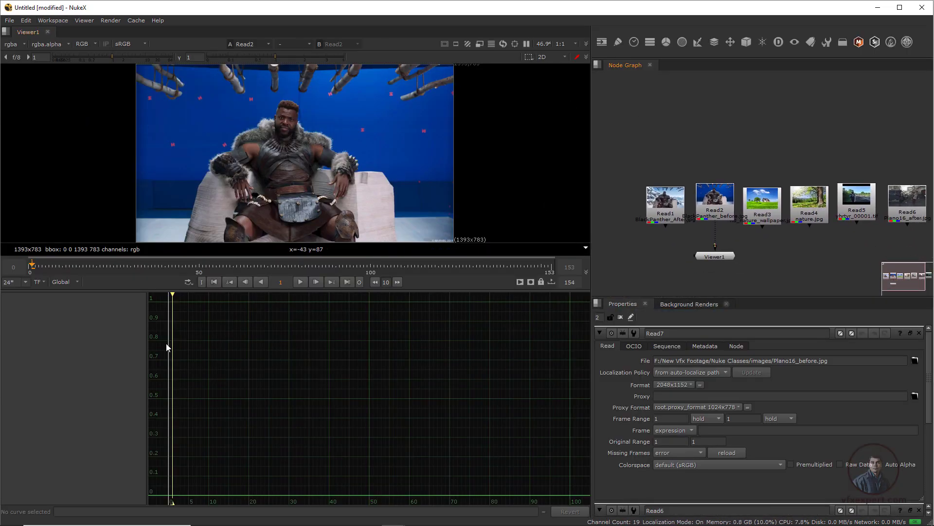
- Return the layout to the Compositing workspace and fit the node tree in its Node Graph
left_click(52, 21)
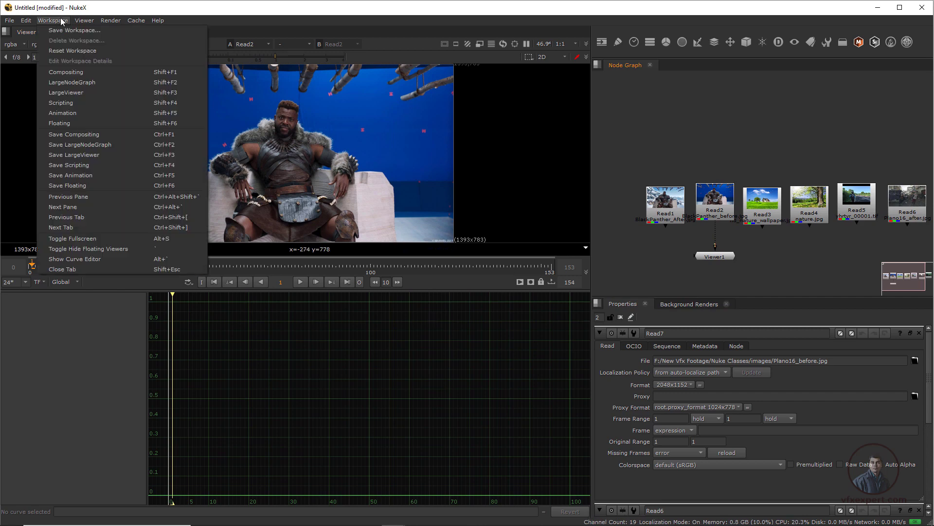
left_click(84, 73)
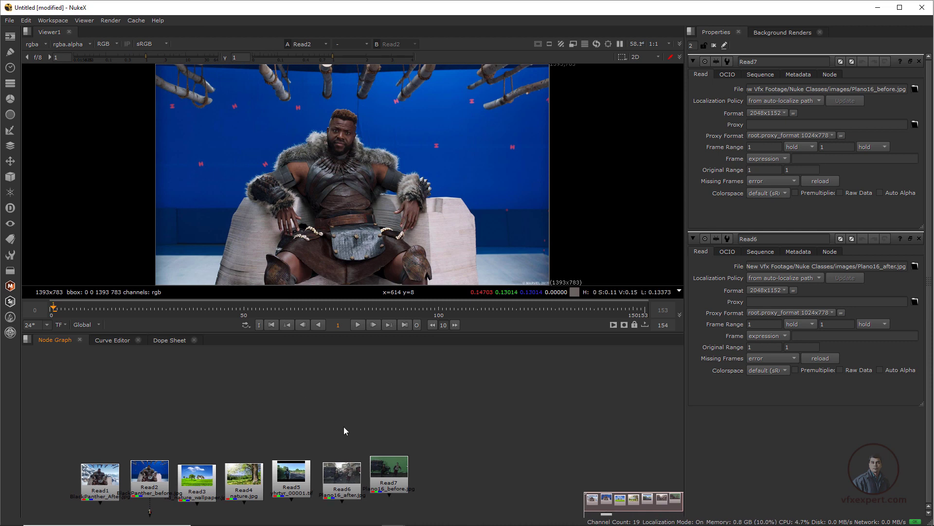
key("f")
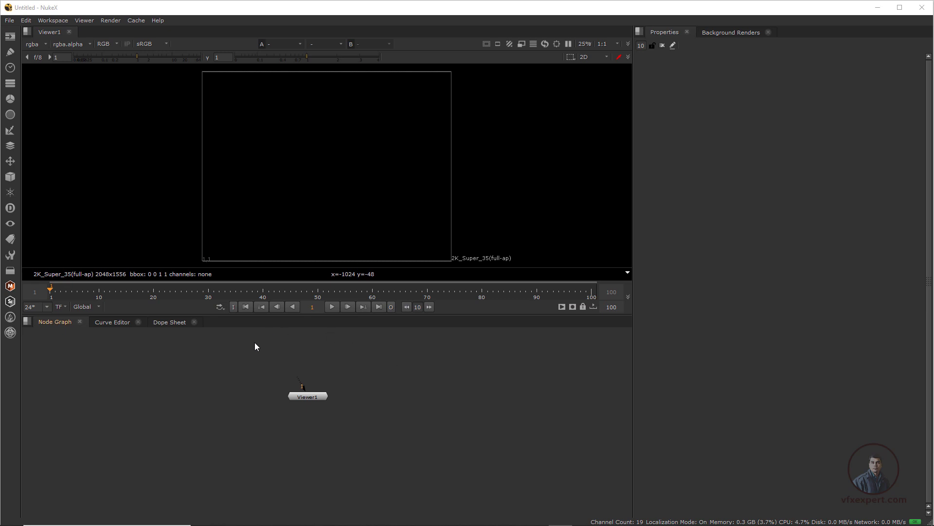
- Import the image sequence yhrtyr_#####.tif 0-153 from the Nuke Classes/track folder with a Read node
left_click(10, 37)
left_click(38, 38)
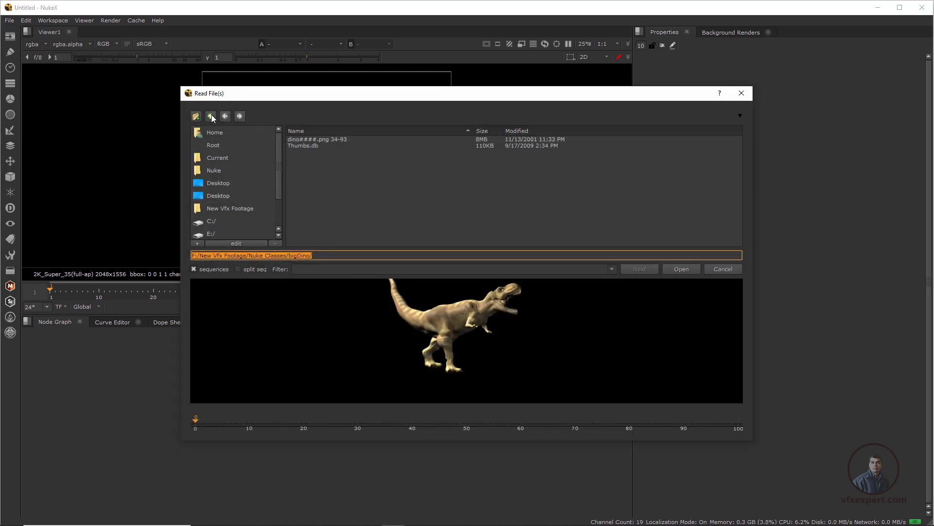
left_click(211, 116)
double_click(302, 141)
left_click(347, 146)
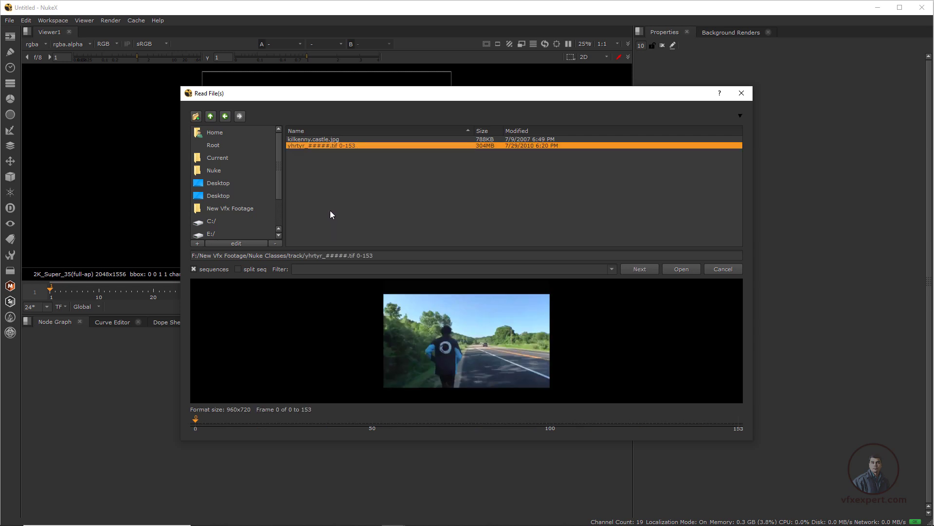
mouse_move(208, 425)
left_mouse_down()
mouse_move(492, 428)
mouse_move(282, 413)
mouse_move(224, 419)
left_mouse_up()
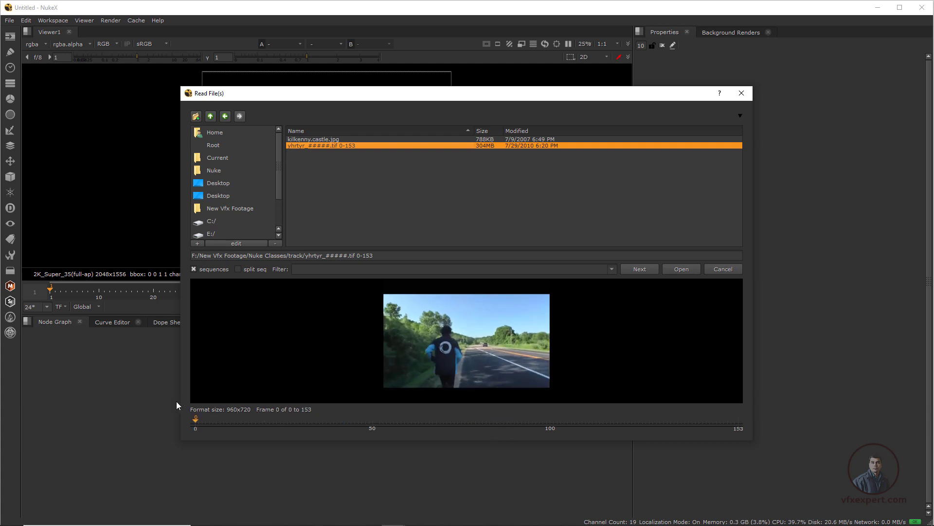
left_click(679, 269)
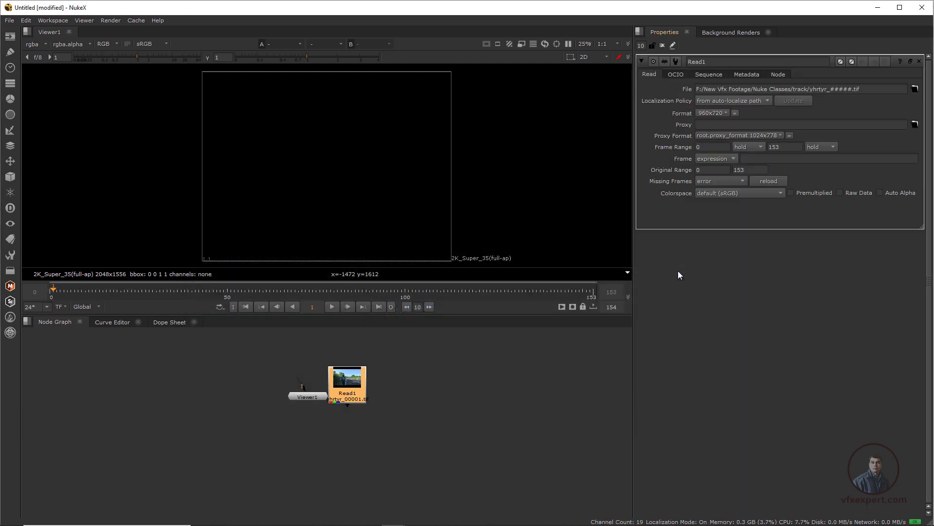
- Arrange Read1 directly above Viewer1 and connect it to the Viewer to display the running footage
left_click_drag(351, 392, 357, 425)
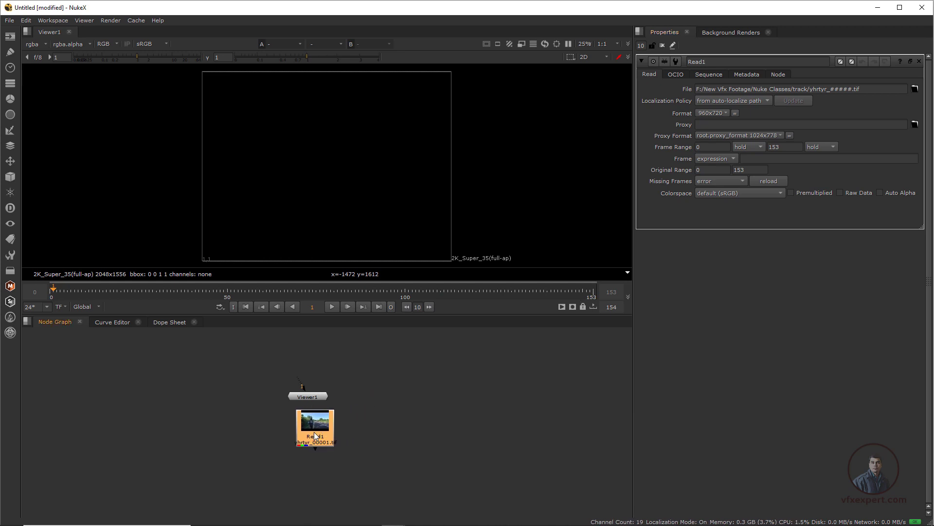
key("ctrl+z")
left_click_drag(314, 400, 323, 415)
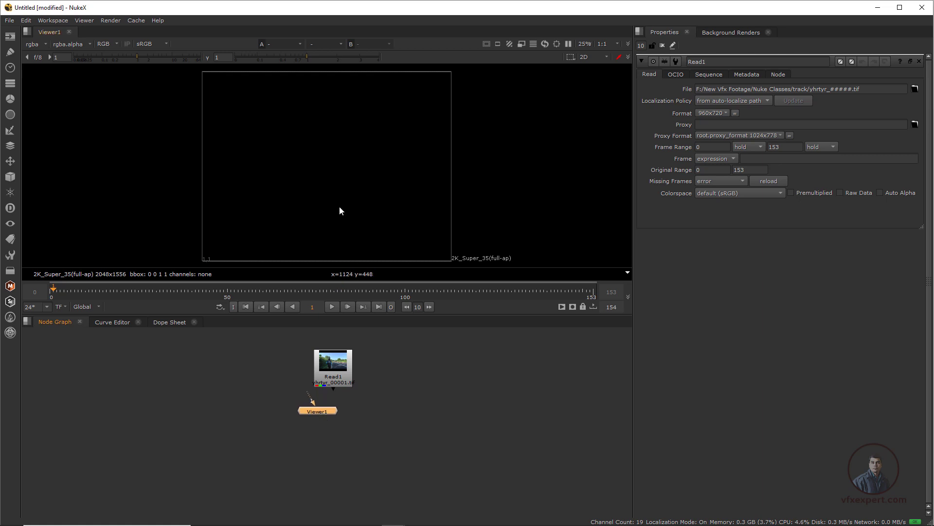
left_click_drag(328, 381, 320, 361)
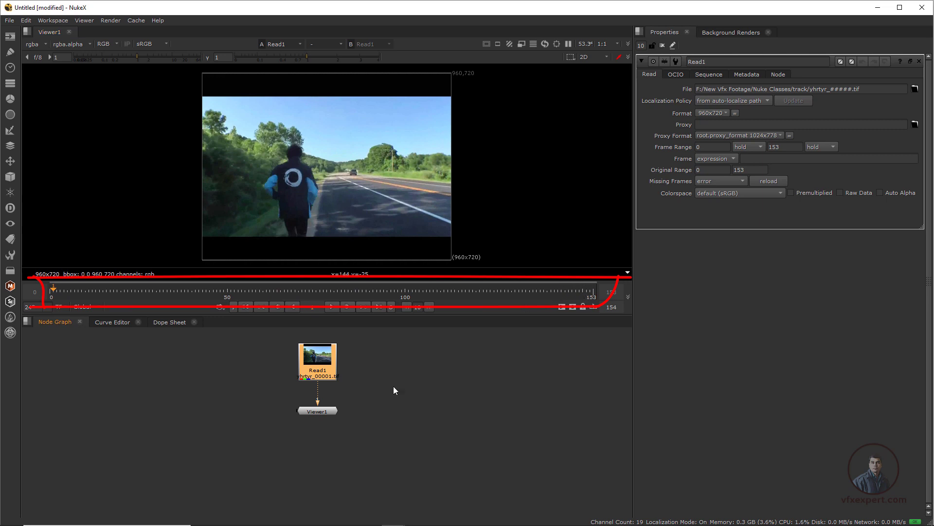
left_click_drag(325, 357, 325, 361)
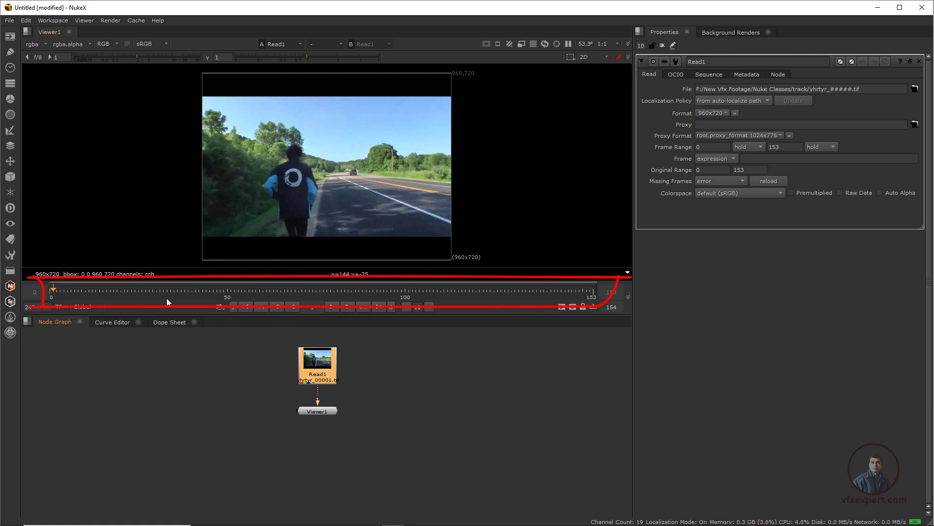
left_click_drag(325, 365, 324, 361)
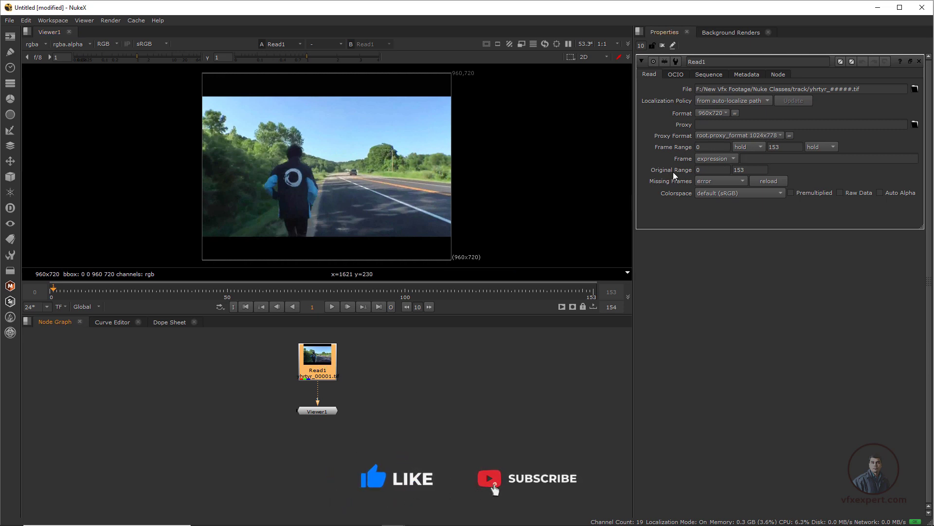
- Check the Original Range start and end values of Read1, and move the playhead to the sequence's first frame
left_click(724, 170)
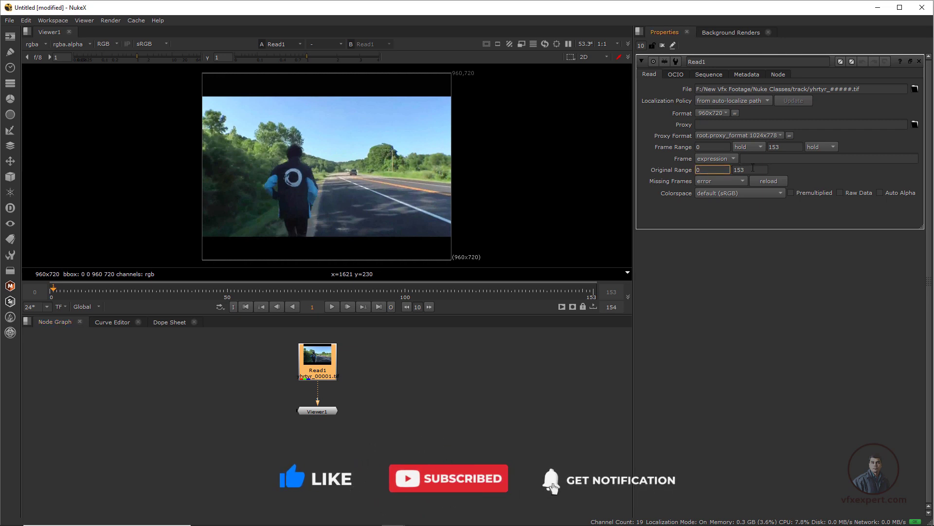
left_click(751, 170)
left_click(253, 344)
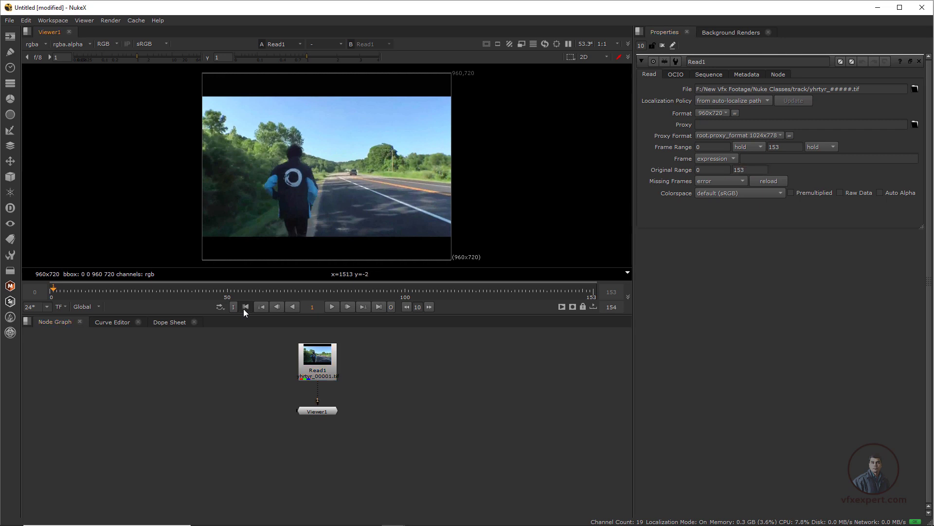
left_click(245, 307)
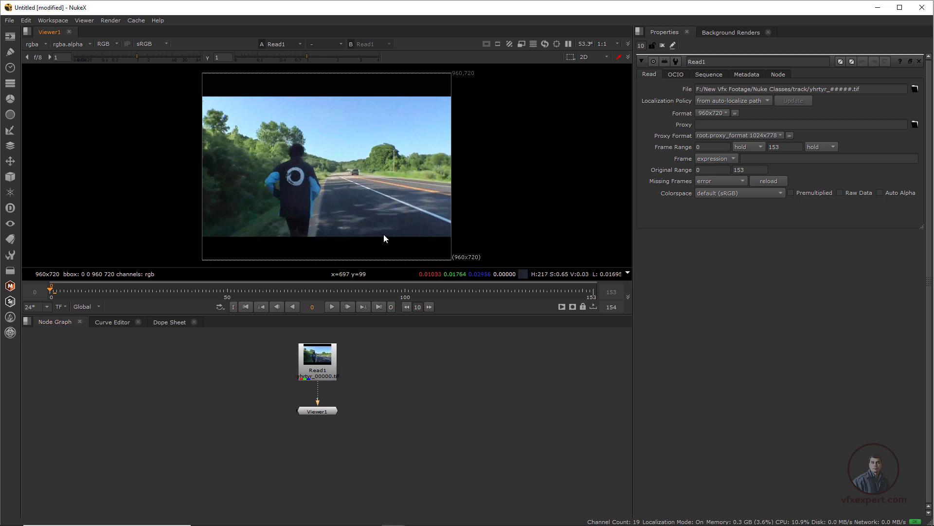
- Import the sequence dino####.png 34-93 from the bigDino folder with a Read node and place it beside Read1
left_click(10, 40)
left_click(32, 38)
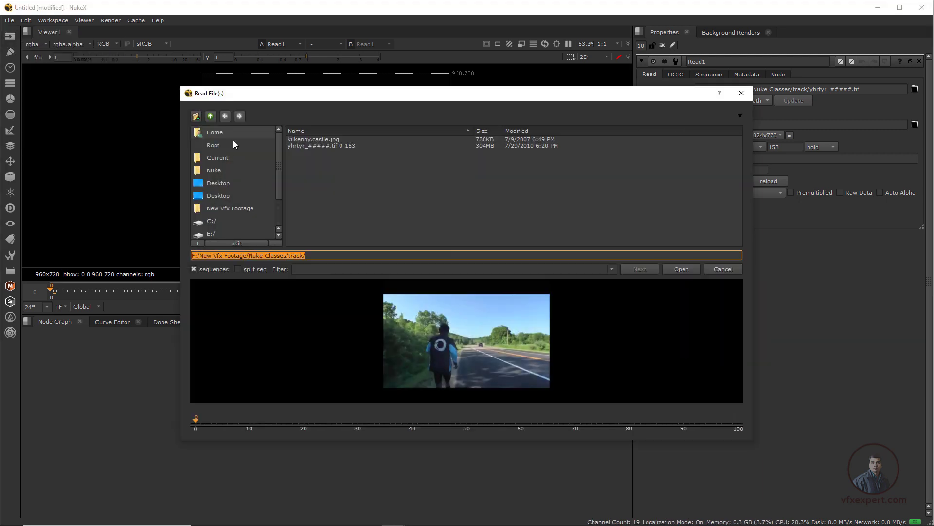
left_click(211, 117)
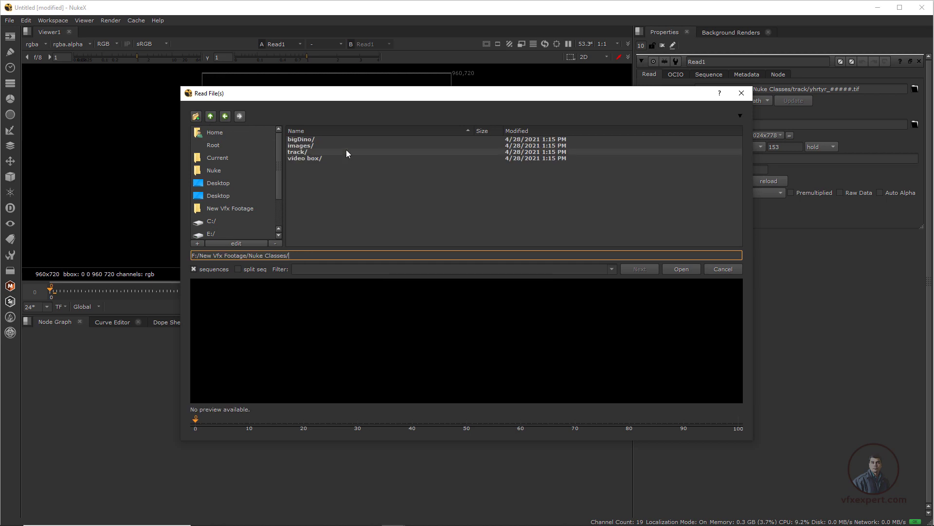
double_click(305, 140)
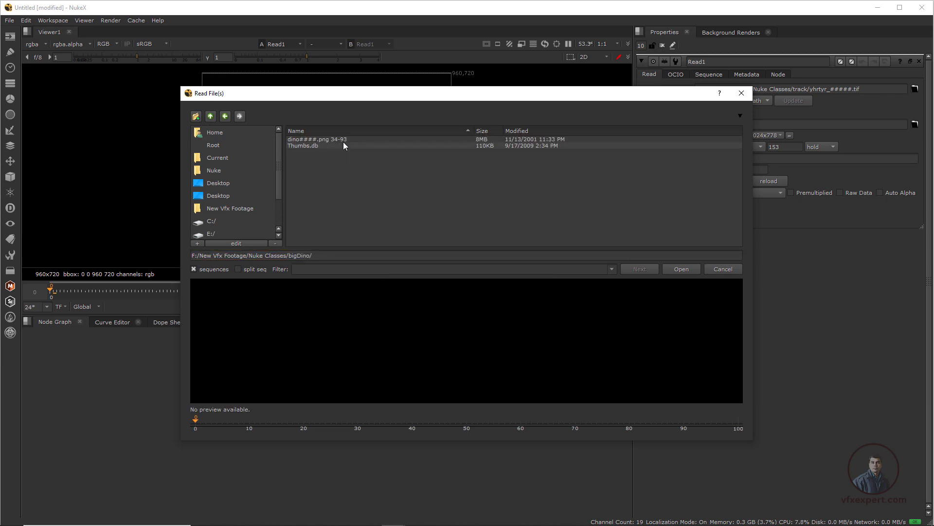
left_click(341, 139)
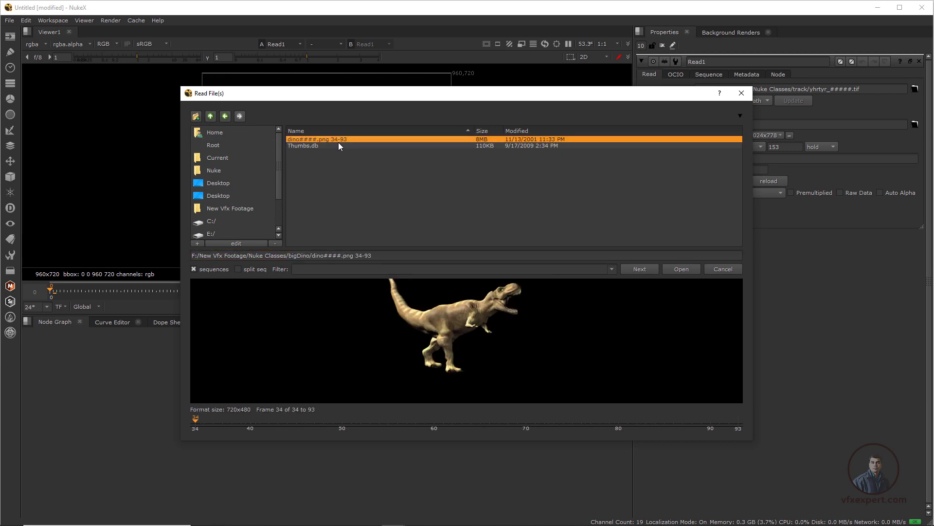
left_click(681, 269)
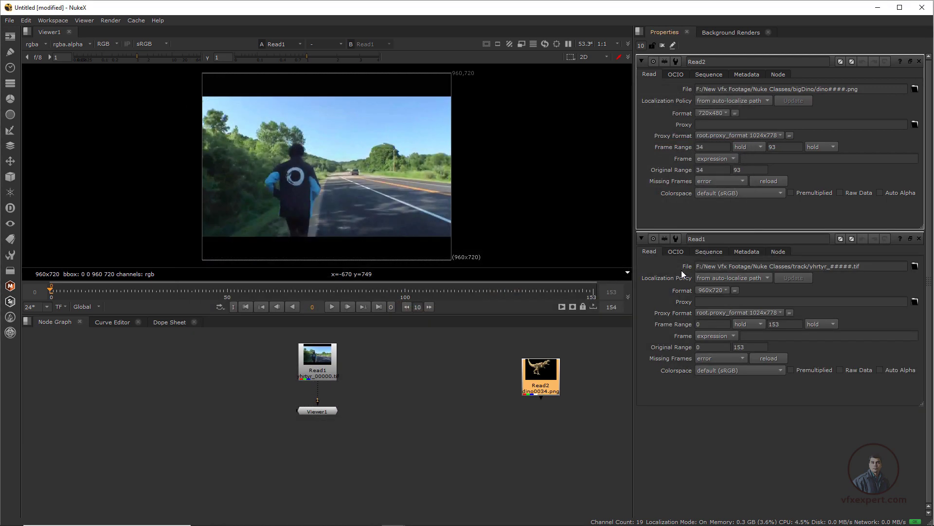
left_click_drag(546, 378, 381, 362)
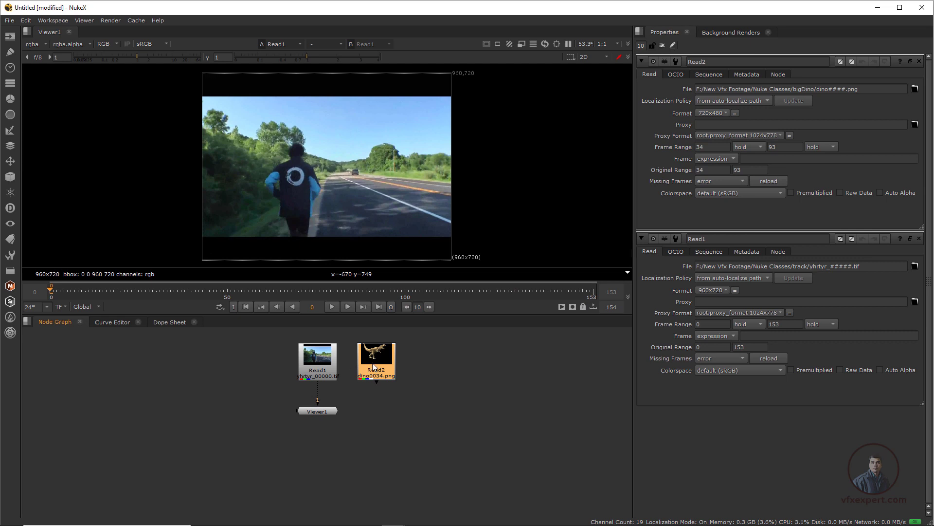
- Limit the Properties pane to 1 open node panel and show Read2's properties in it
left_click(323, 356)
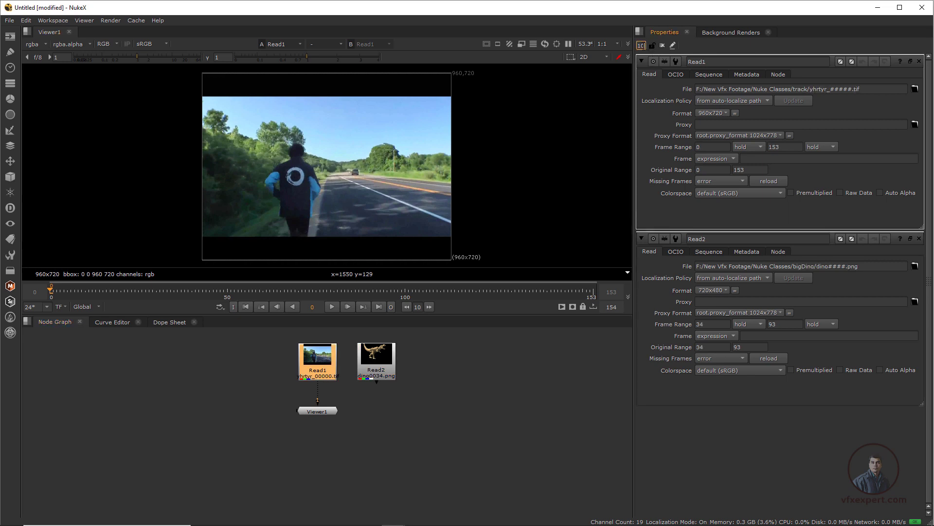
left_click_drag(645, 46, 635, 46)
type("1")
key("Return")
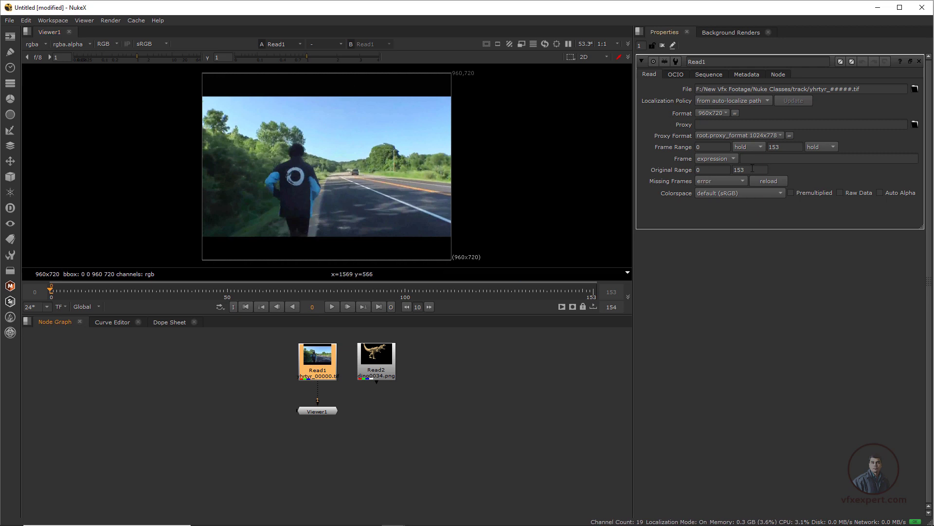
double_click(384, 360)
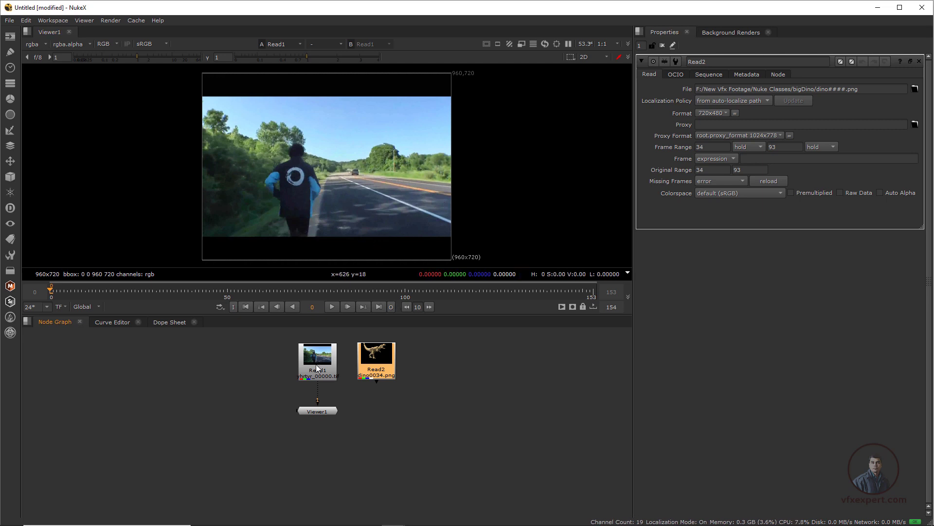
- Play the running footage forward from frame 0, stop playback, and step frame by frame to frame 14
left_click(332, 307)
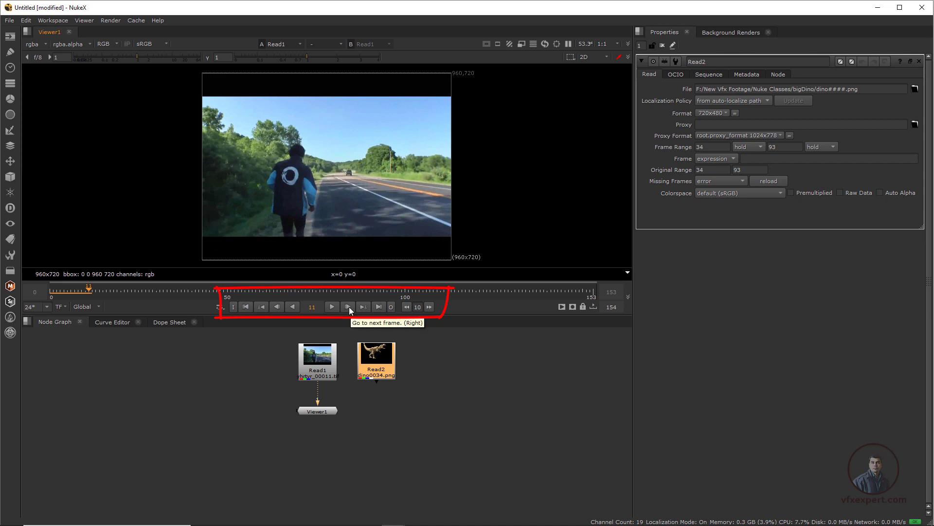
left_click(349, 306)
left_click(349, 306)
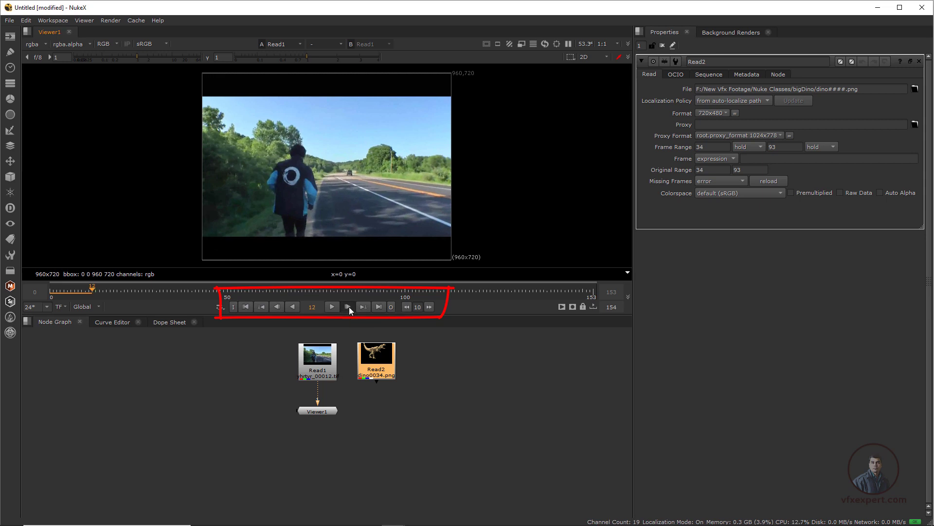
left_click(349, 306)
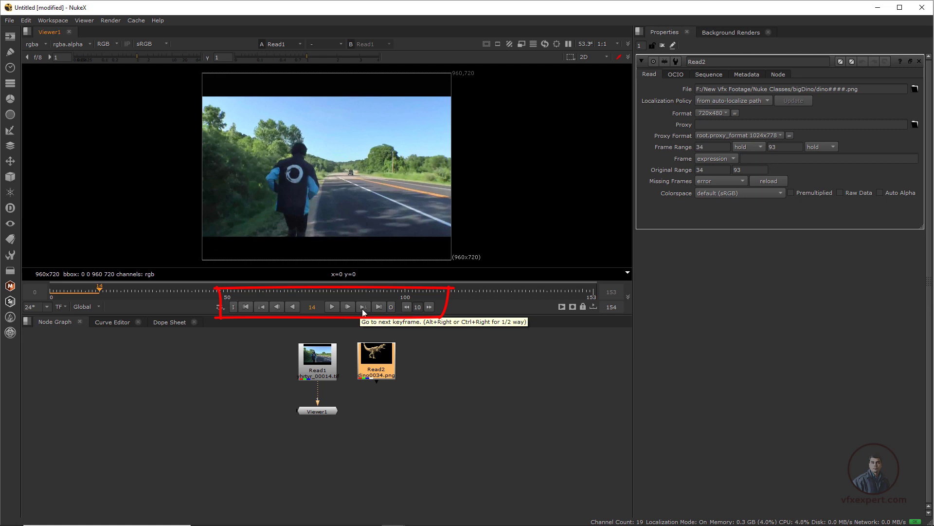
- Try the next-keyframe and previous-keyframe jumps on the timeline, and go to the last frame, 153
left_click(362, 308)
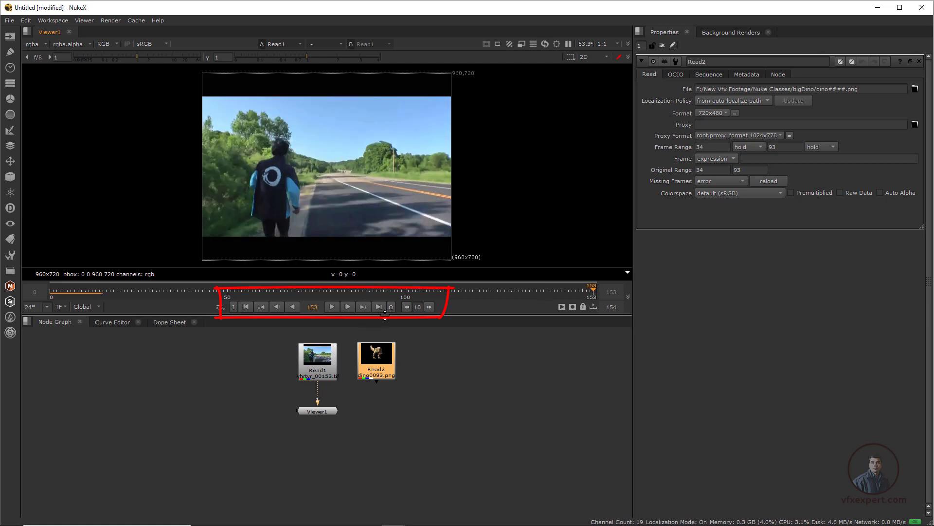
left_click(261, 307)
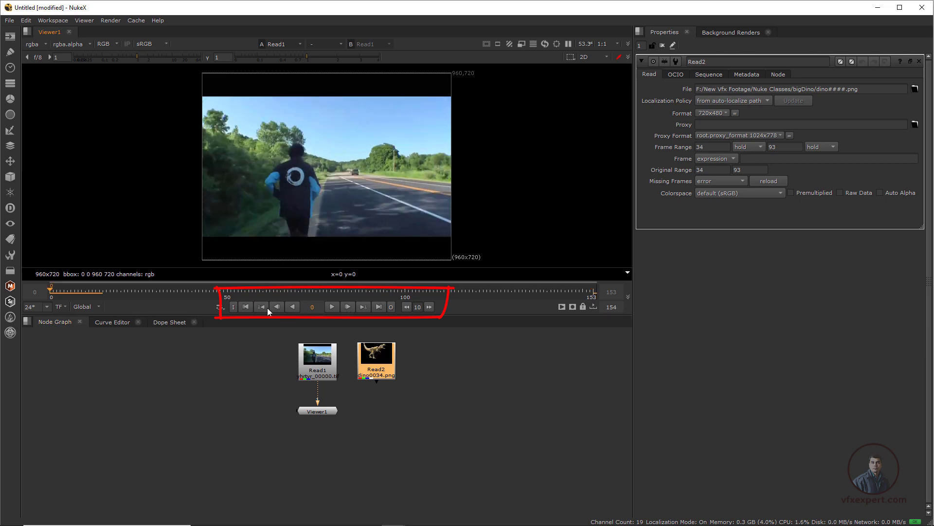
left_click(379, 306)
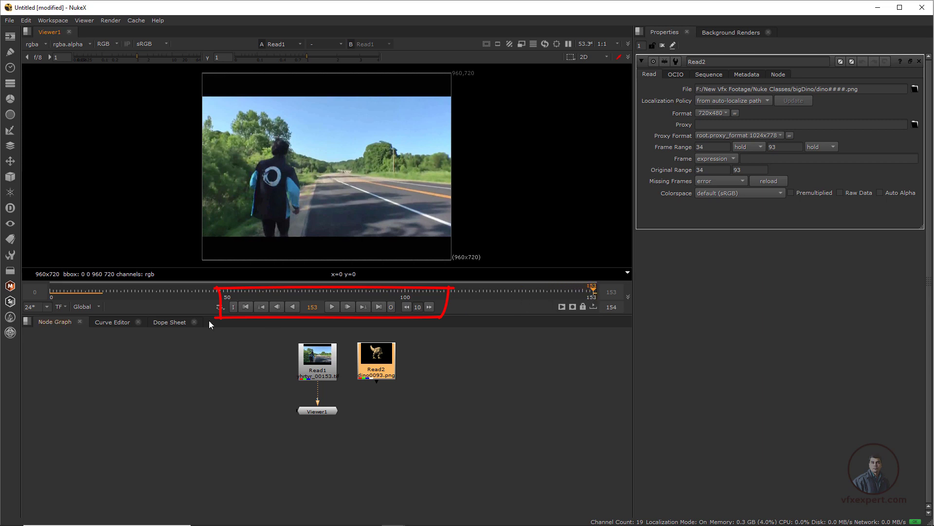
- Step back from the first frame to frame -3, and play the footage backward from frame 77 to 51
left_click(247, 308)
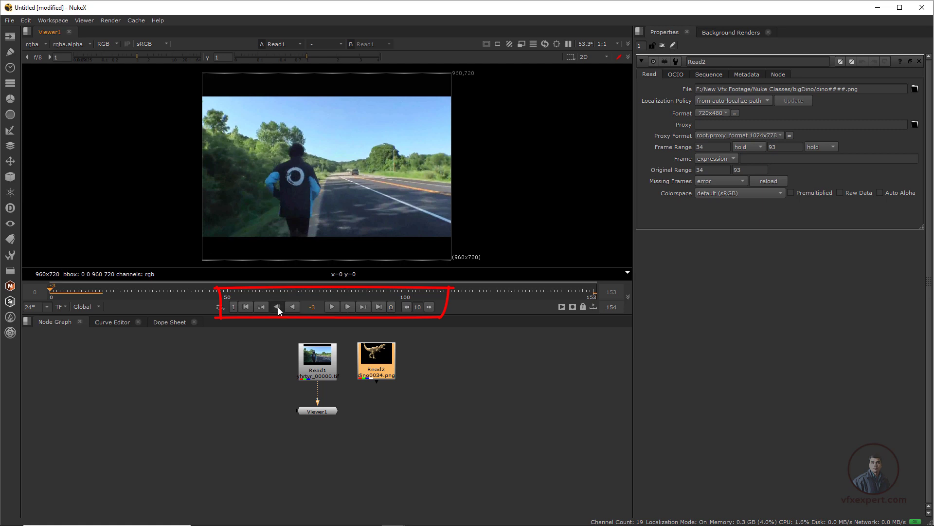
left_click(323, 293)
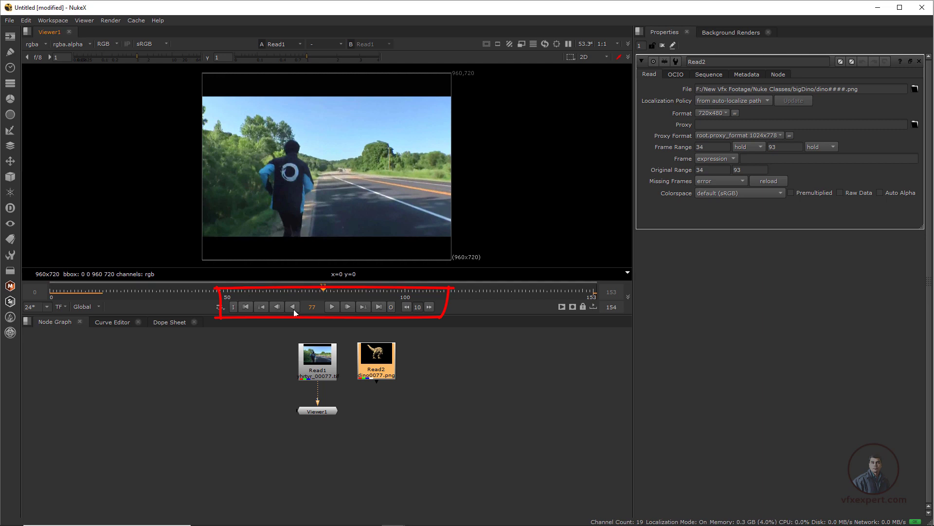
left_click(293, 307)
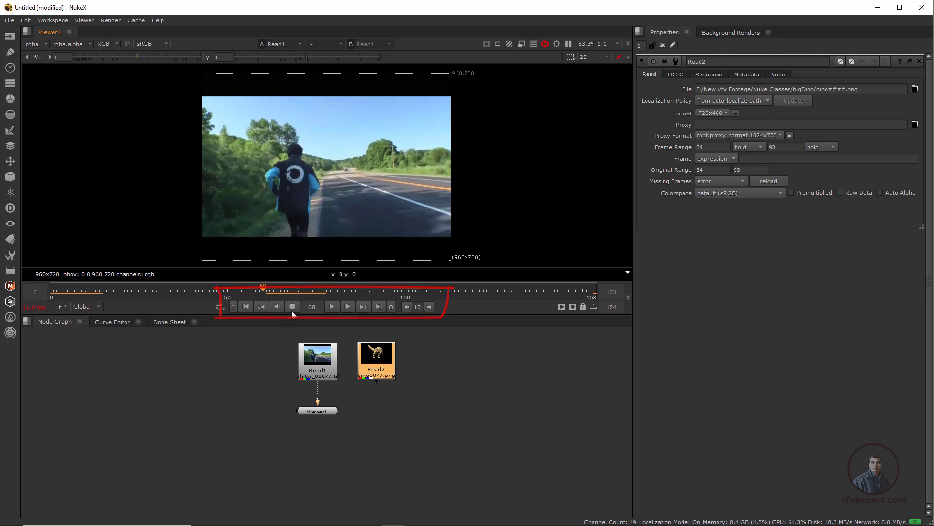
left_click(293, 306)
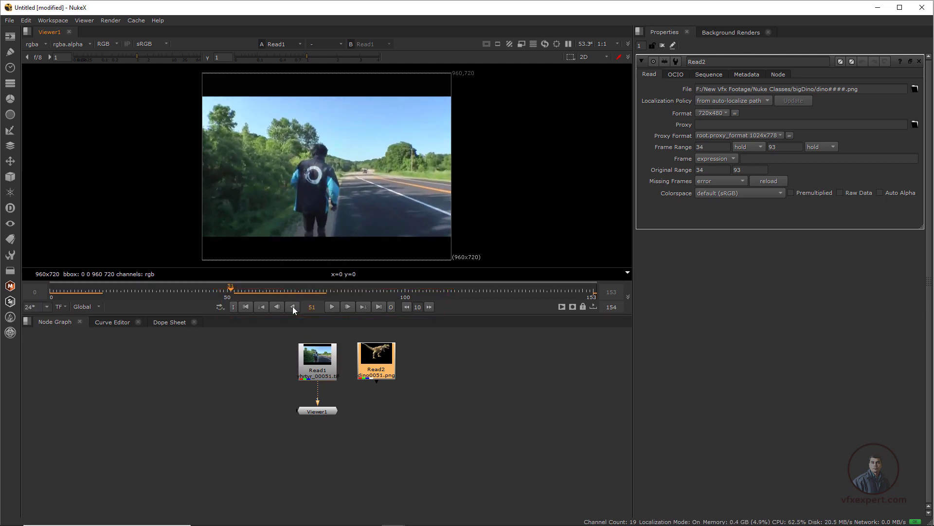
- Play the running footage forward from frame 0, stop at frame 94, and return to the first frame
left_click(245, 307)
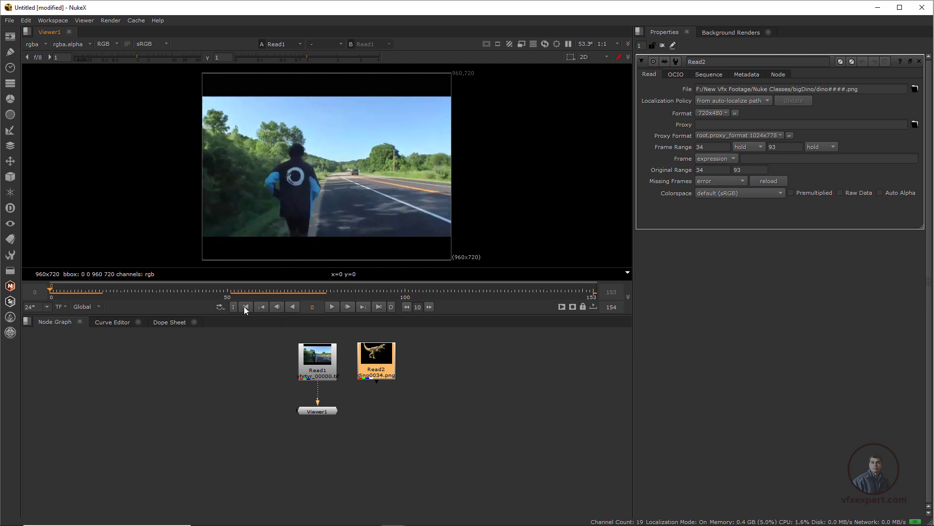
left_click(331, 307)
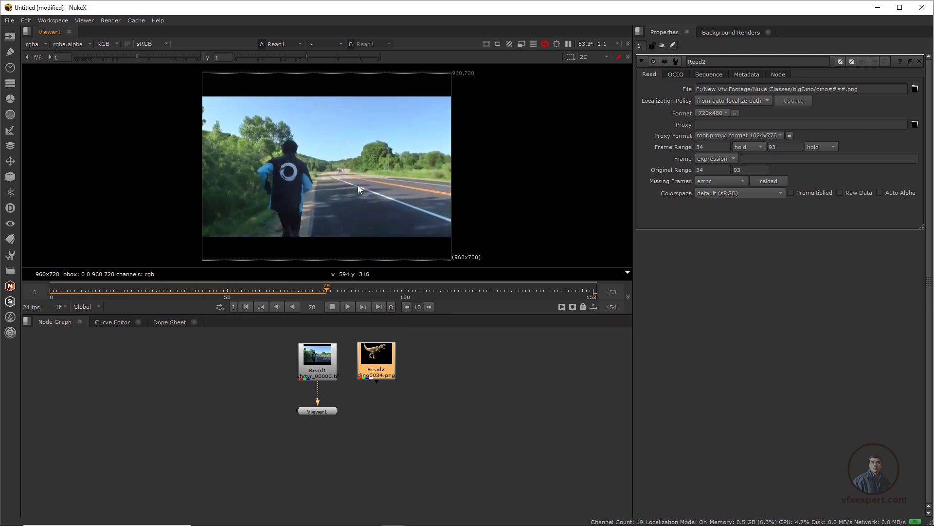
left_click(334, 305)
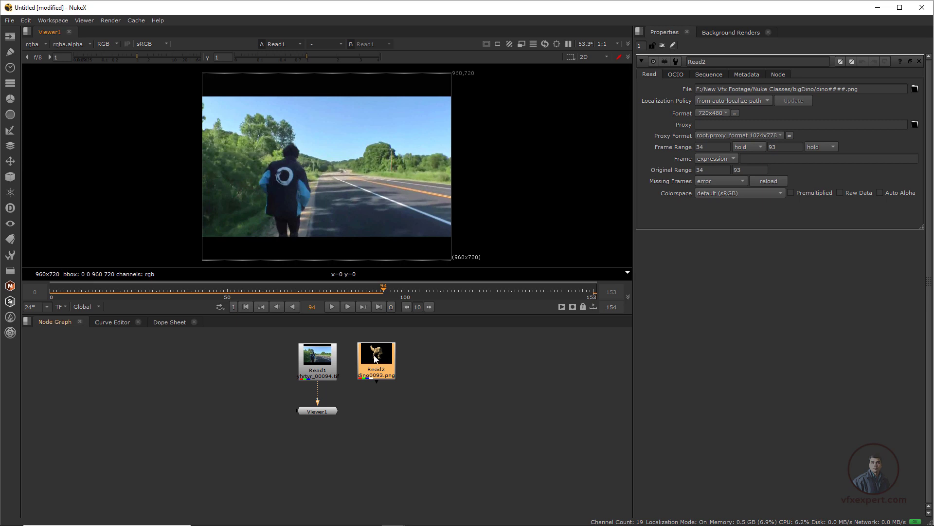
left_click(246, 306)
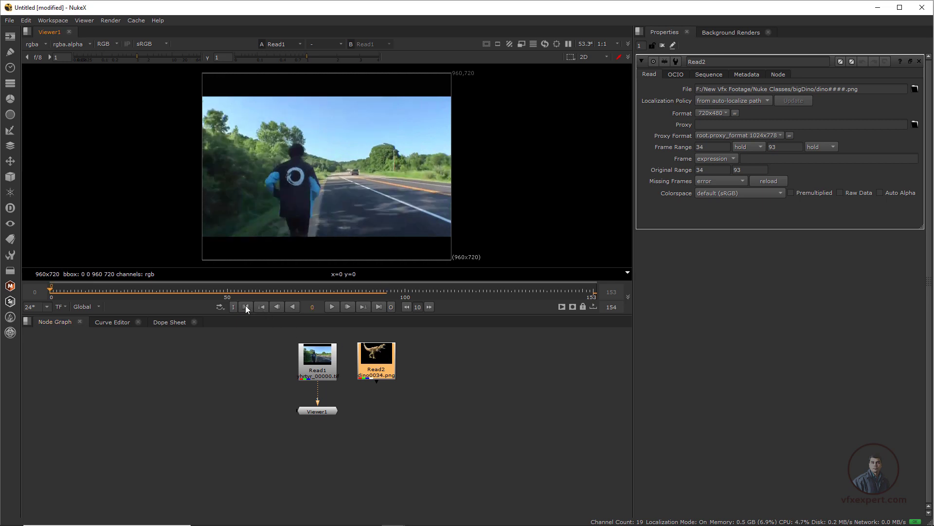
- Show Read2 in the Viewer, play the dinosaur sequence from frame 0, and stop and scrub to frame 34
left_click_drag(322, 364, 377, 362)
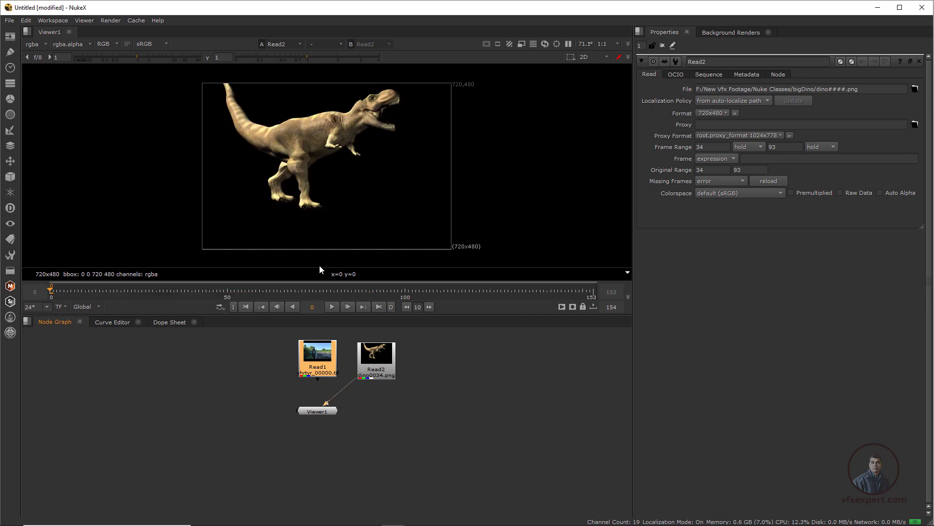
left_click(332, 307)
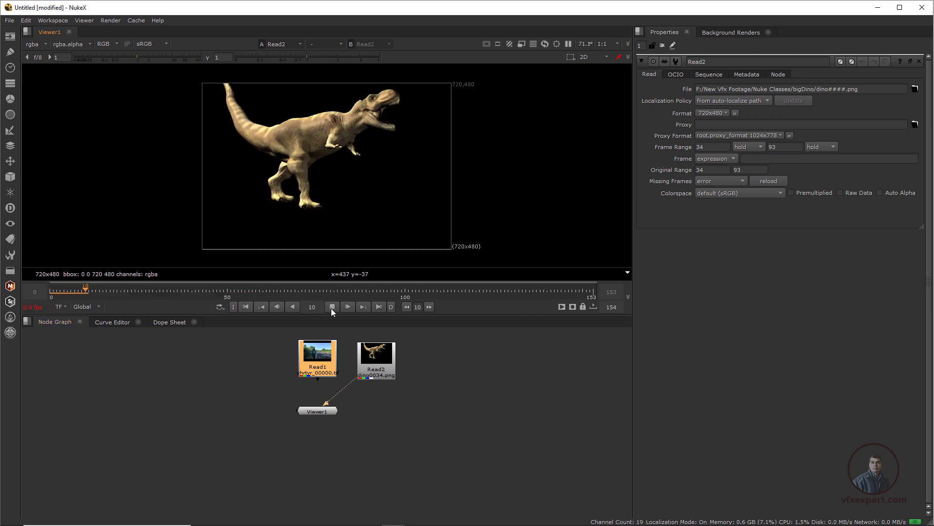
left_click(332, 308)
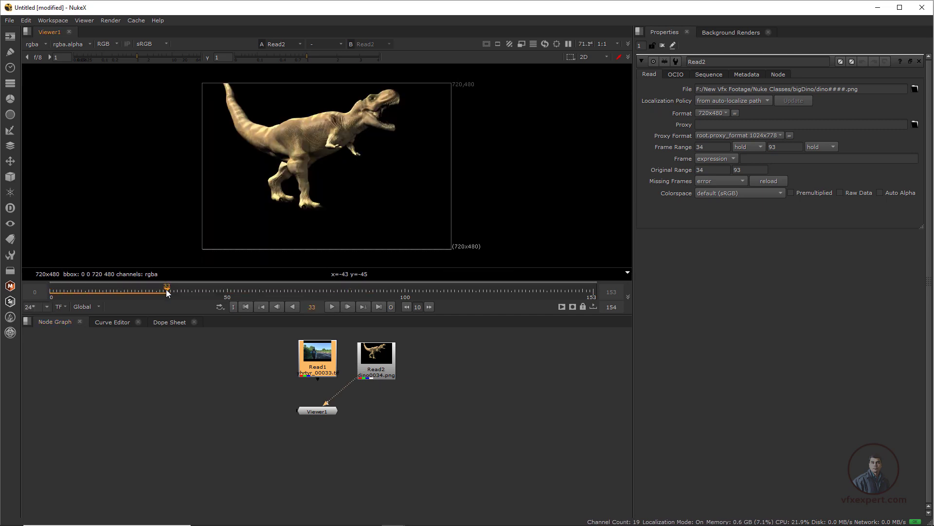
mouse_move(167, 290)
left_mouse_down()
mouse_move(88, 295)
mouse_move(179, 299)
mouse_move(171, 291)
left_mouse_up()
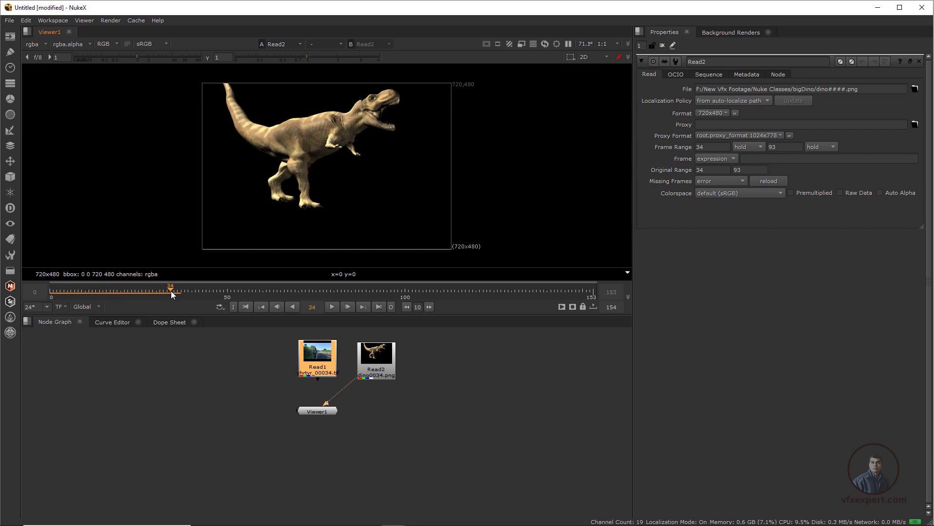
- Check the start of Read2's original range, play the dinosaur sequence from frame 34, and return the playhead to frame 0
left_click(383, 361)
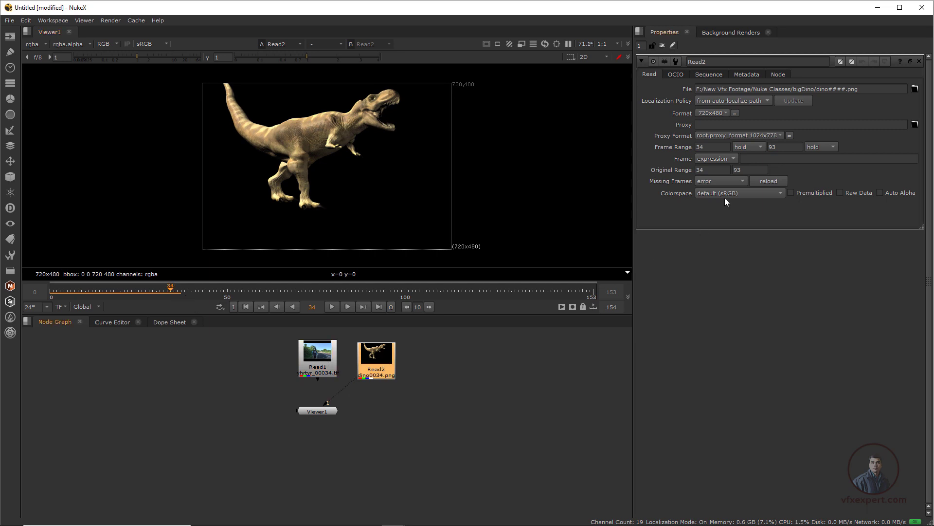
double_click(709, 170)
left_click(331, 307)
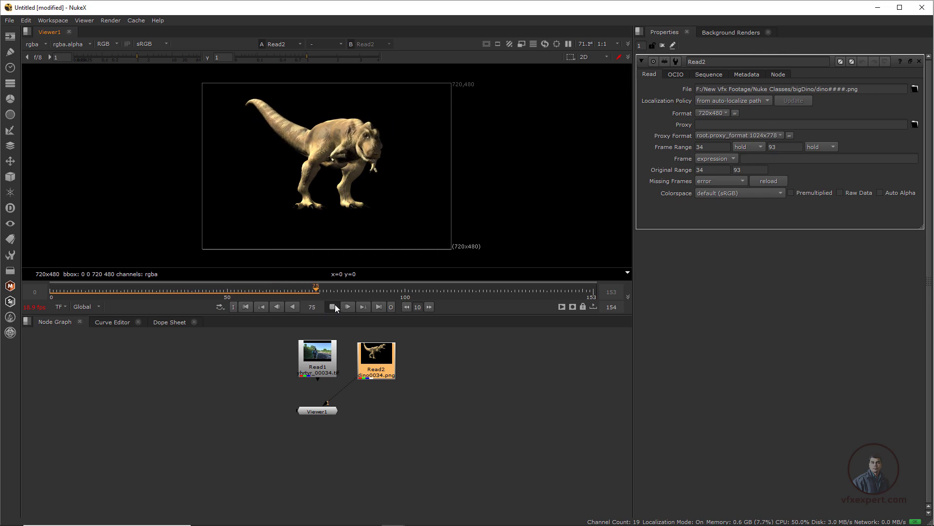
left_click(333, 306)
left_click_drag(317, 290, 165, 296)
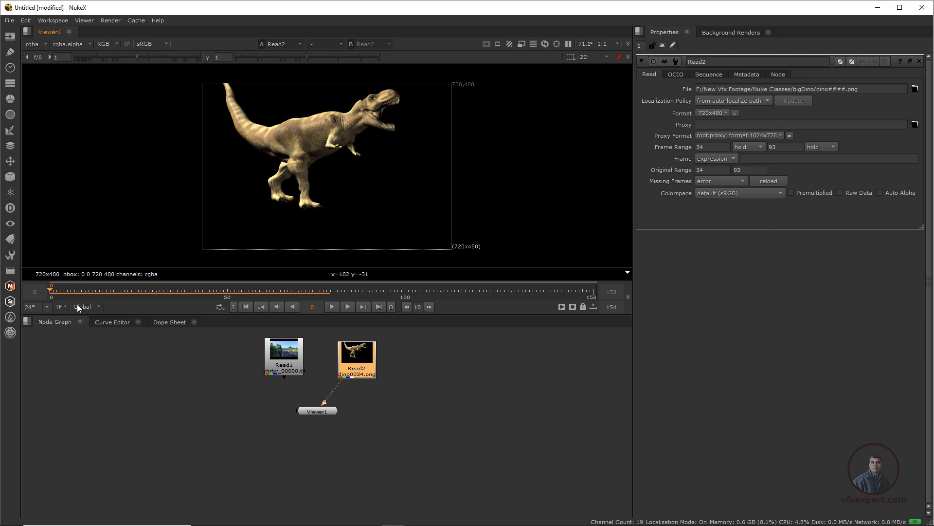
- Set the Viewer's timeline range to Input while Read2 is displayed
left_click(98, 307)
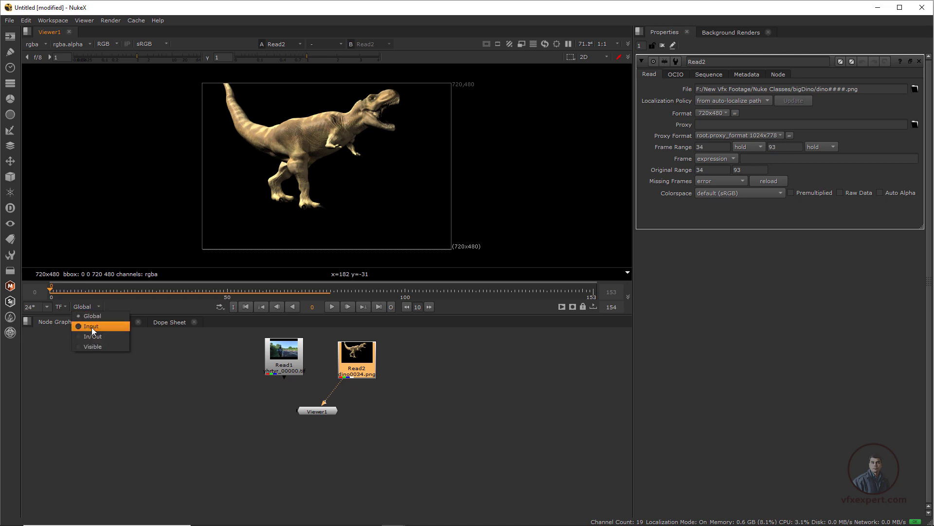
left_click(85, 313)
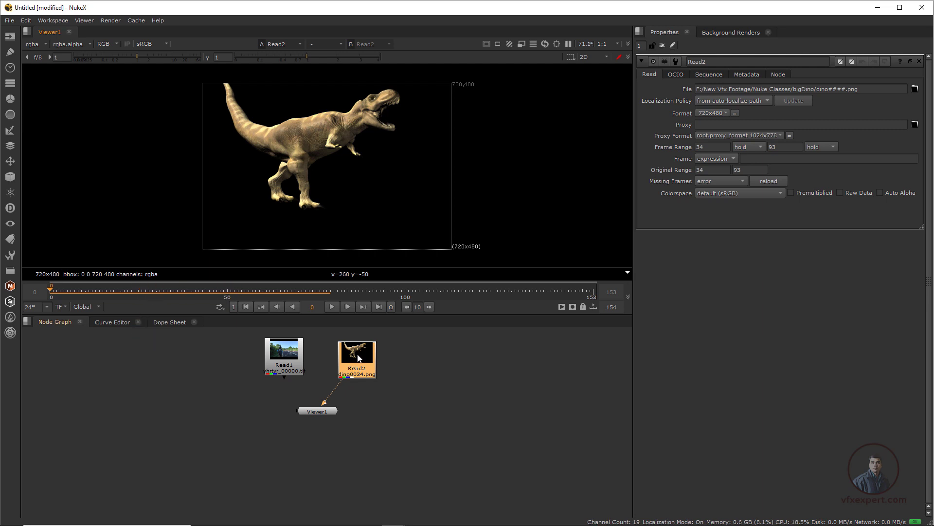
left_click(98, 306)
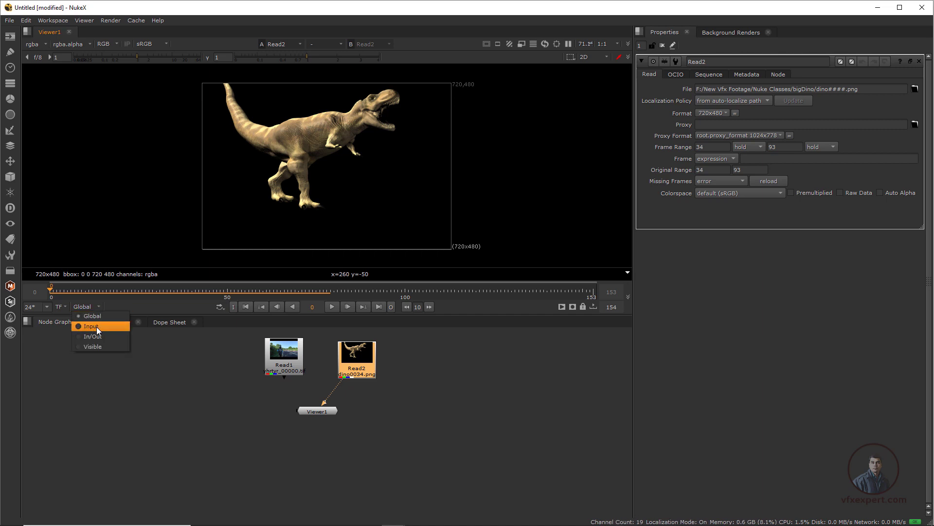
left_click(97, 326)
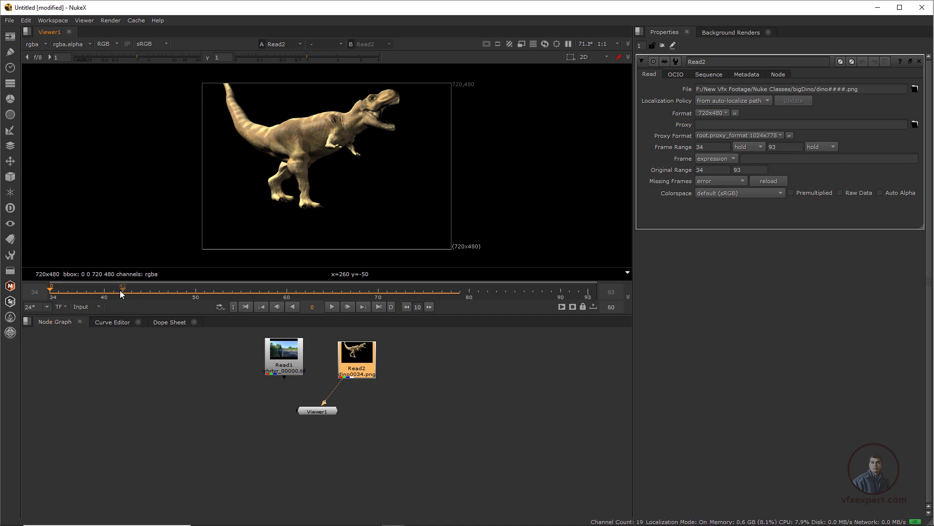
- Play the dinosaur sequence from frame 34 over its input range and stop at frame 76
left_click_drag(353, 368, 347, 358)
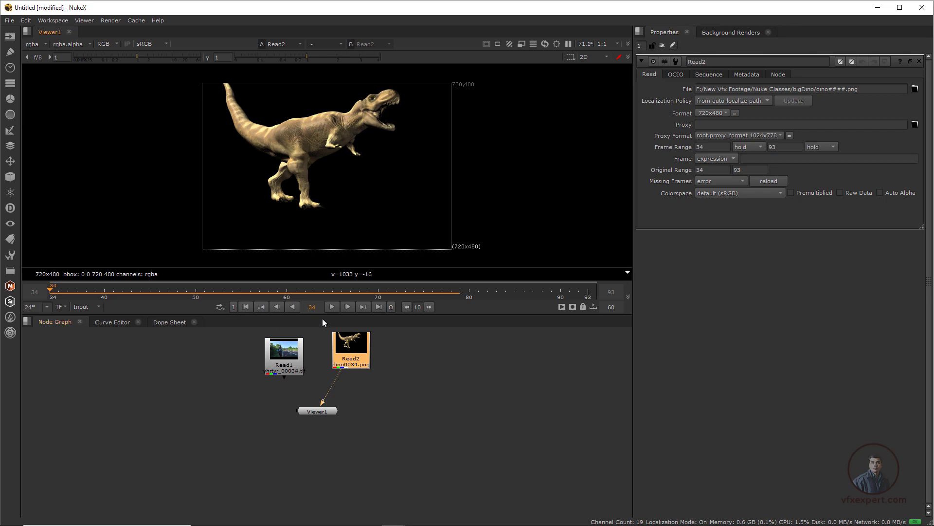
left_click(333, 307)
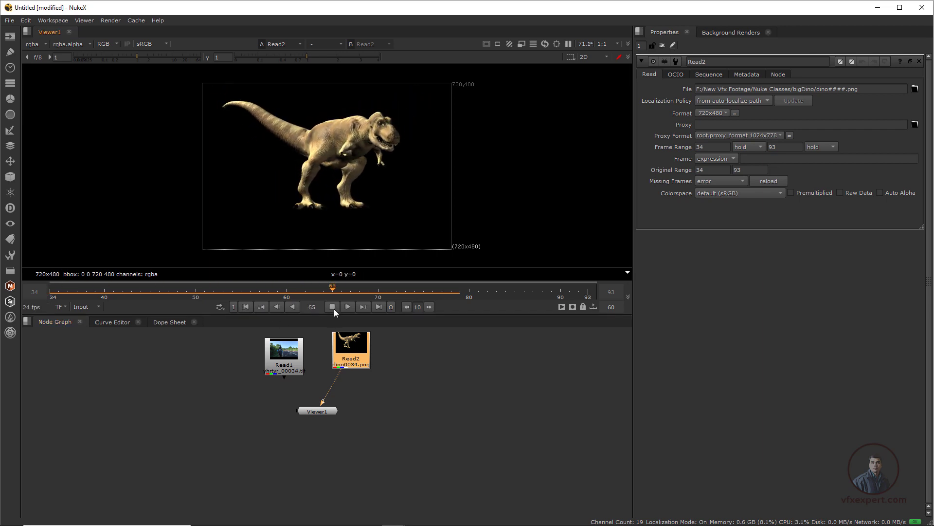
left_click(332, 307)
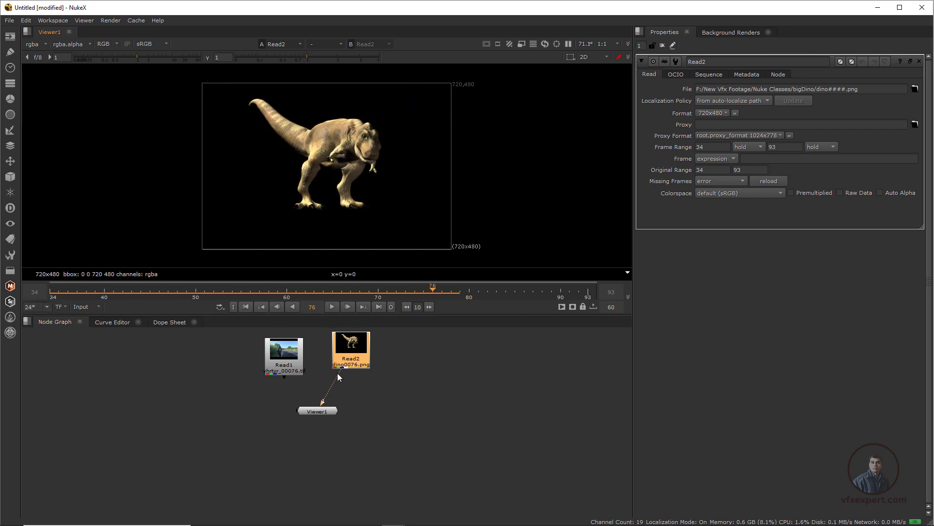
- Show Read1 in the Viewer and play the running footage from frame 0 to frame 106
left_click_drag(337, 374, 298, 364)
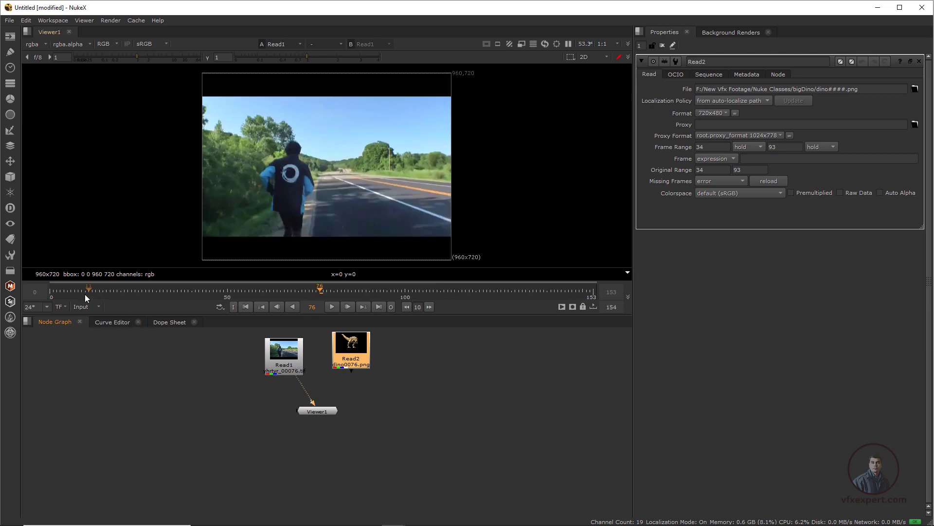
left_click(245, 307)
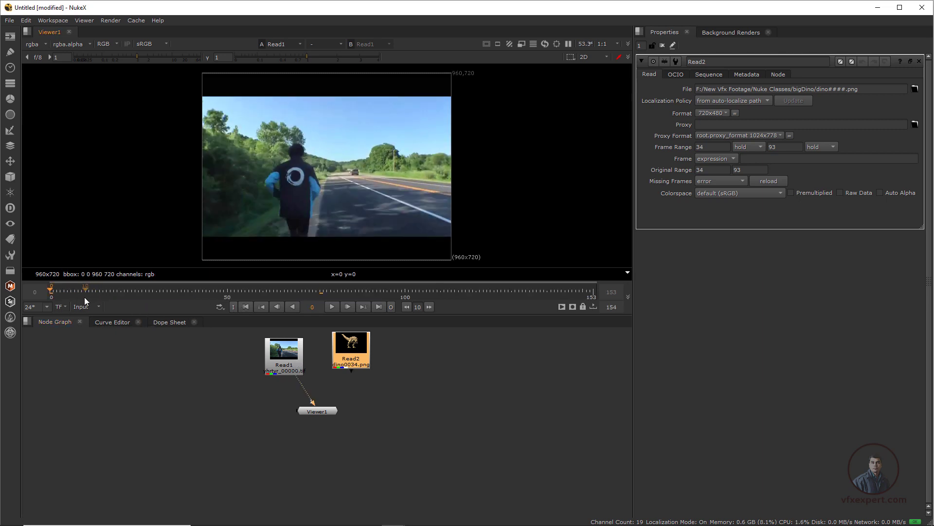
left_click(332, 306)
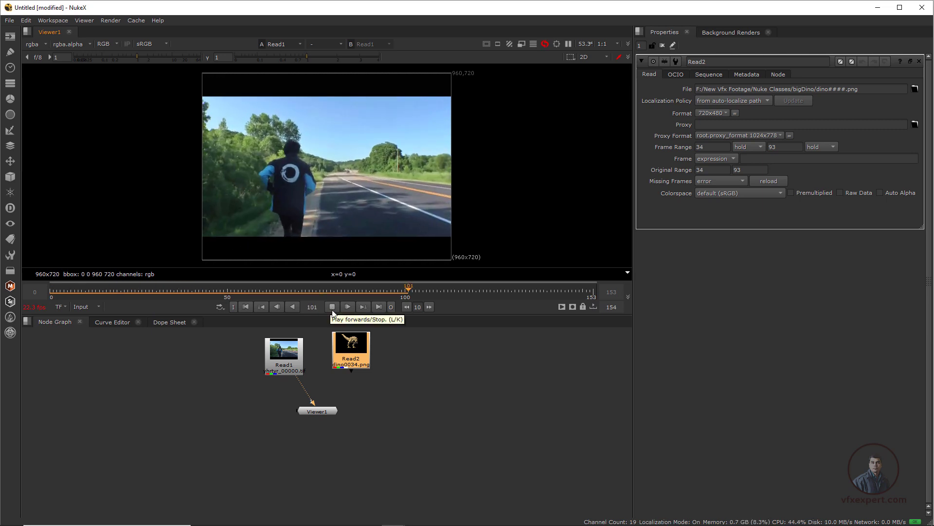
left_click(332, 306)
- Move Read2 closer to Read1 in the Node Graph, and set the Viewer's timeline range back to Global
left_click(100, 306)
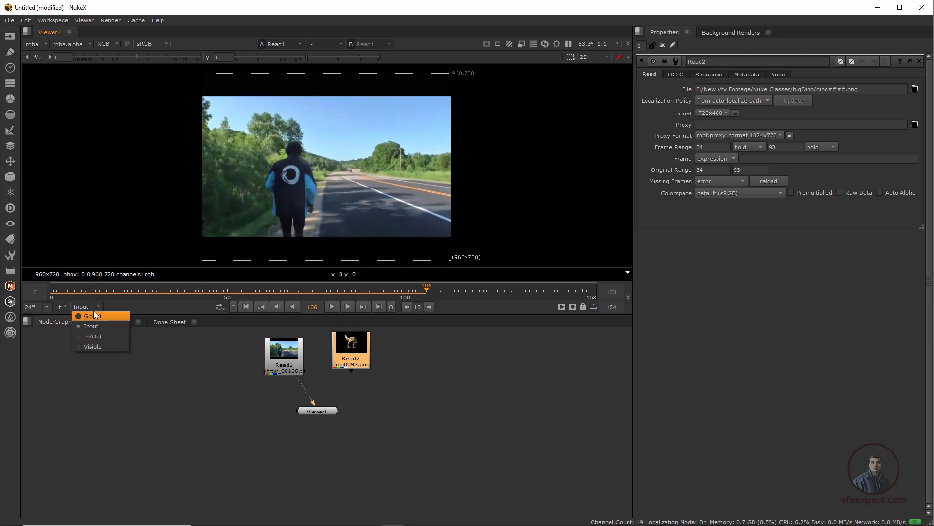
left_click(367, 393)
left_click(357, 358)
left_click_drag(358, 345, 352, 351)
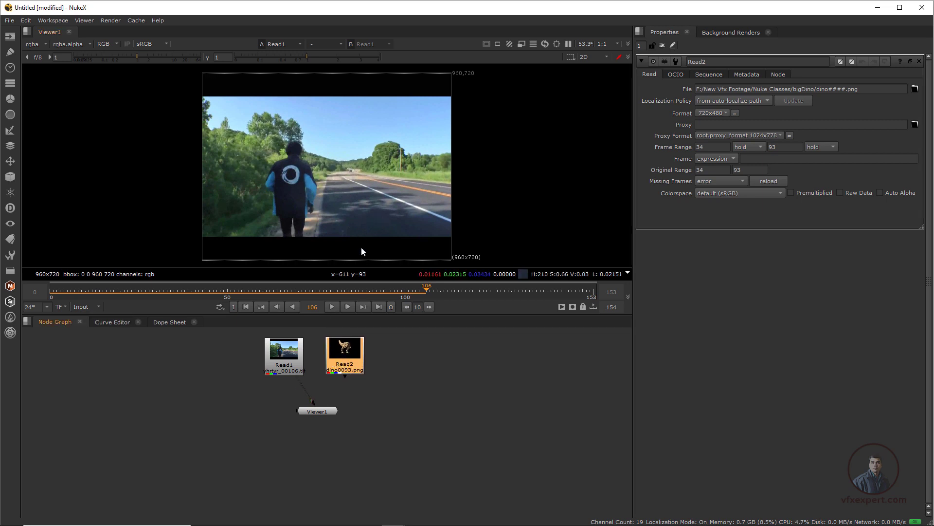
left_click(246, 307)
left_click(82, 306)
left_click(98, 299)
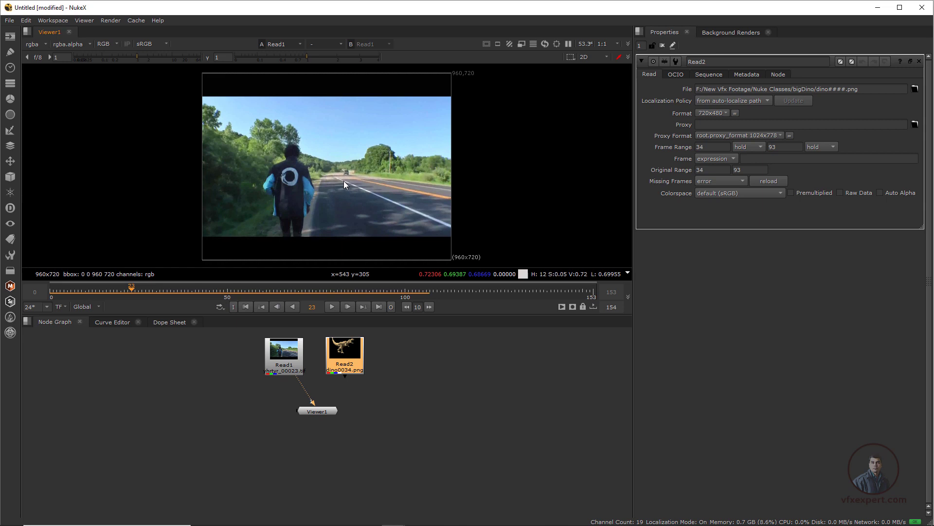
- Go to frame 0, set Read2's Frame mode to start at, and show Read2 in the Viewer
left_click(244, 307)
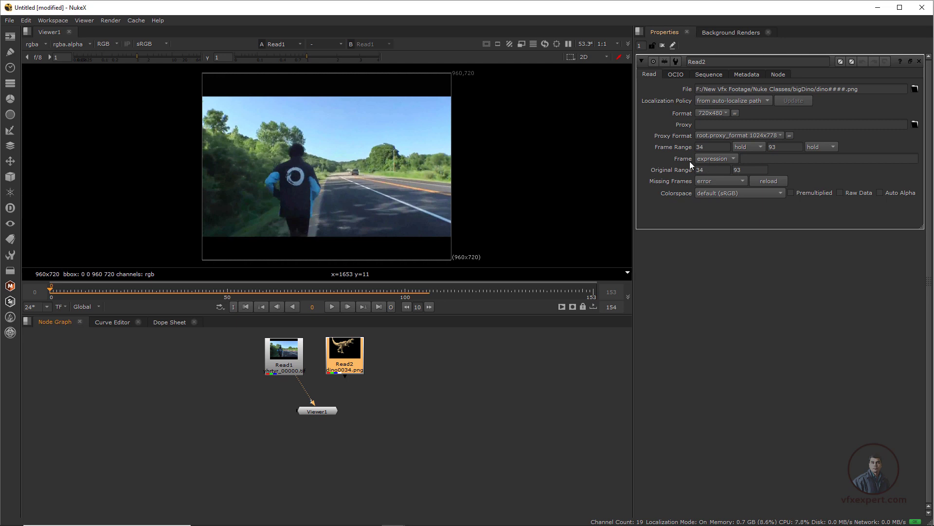
left_click(735, 157)
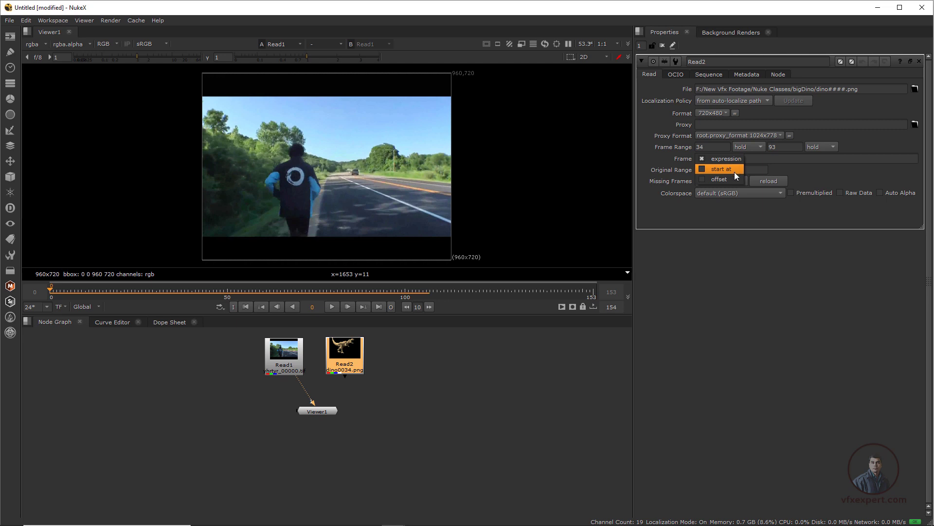
left_click(424, 368)
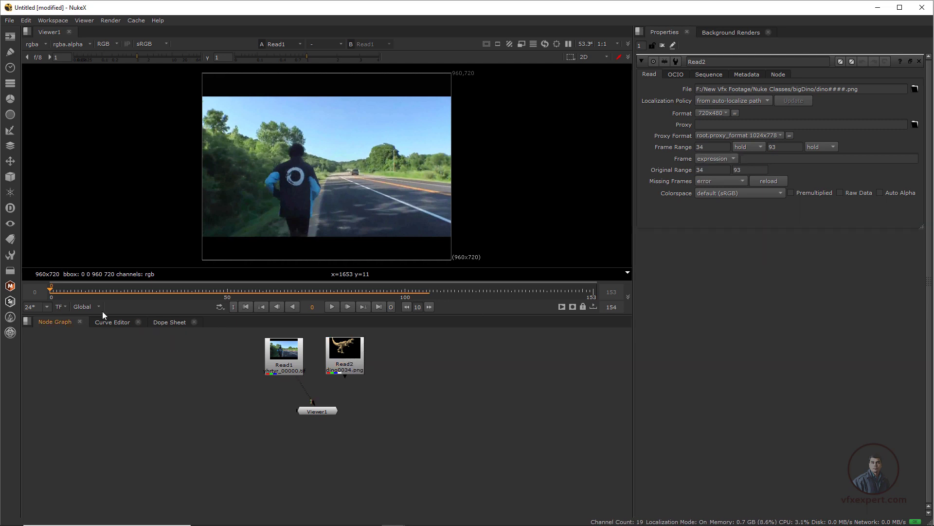
left_click(358, 355)
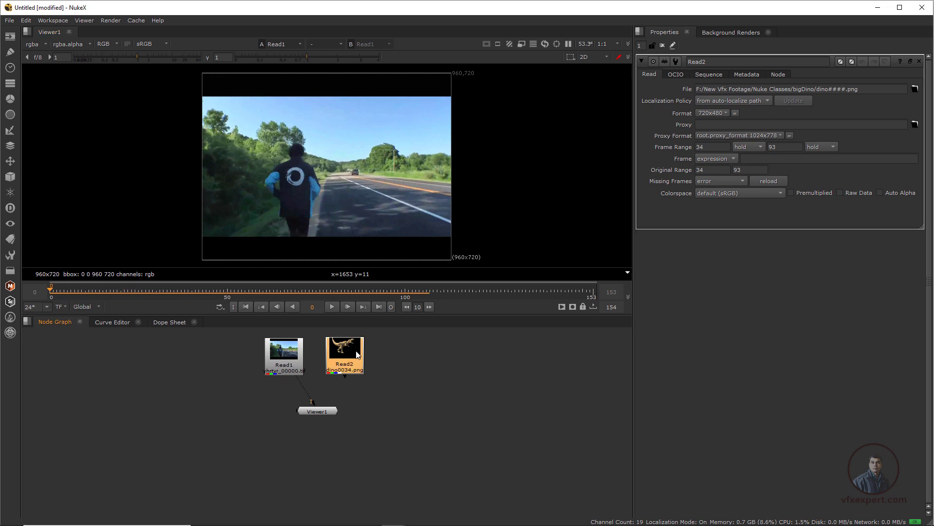
left_click(733, 159)
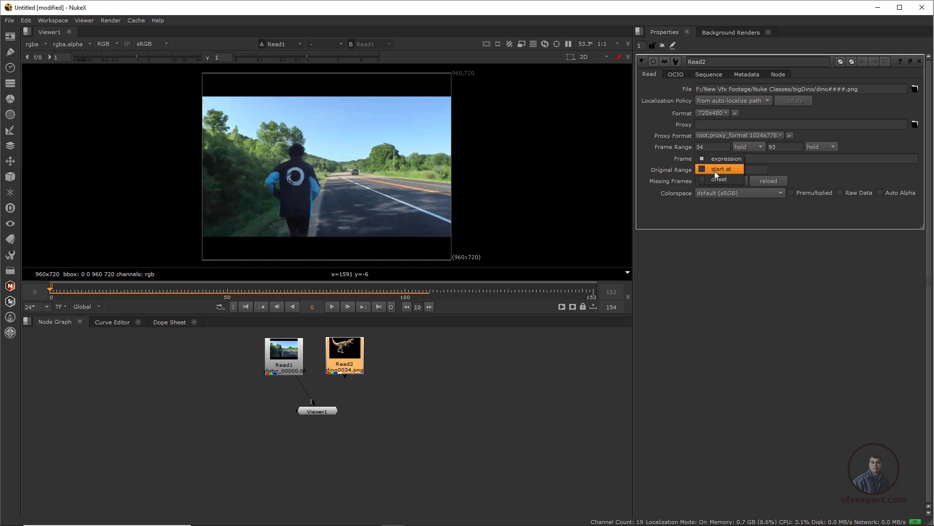
left_click(716, 170)
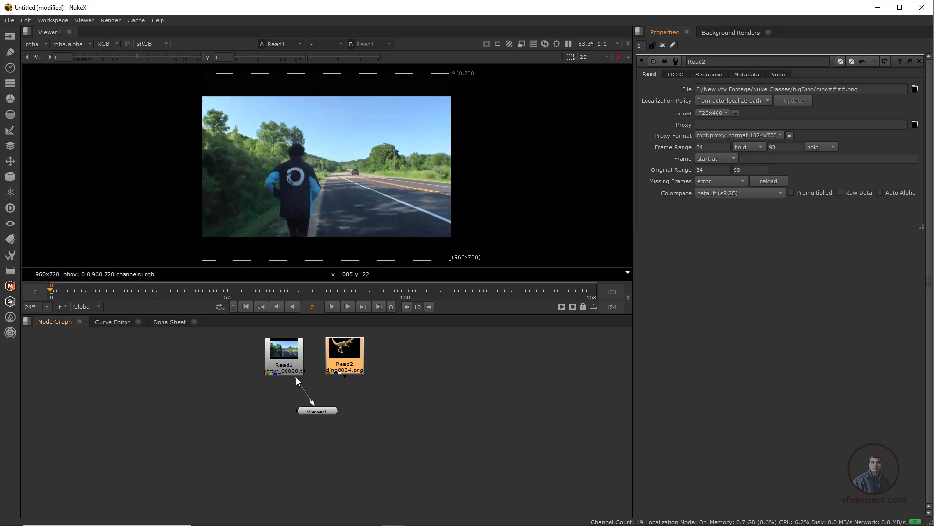
key("1")
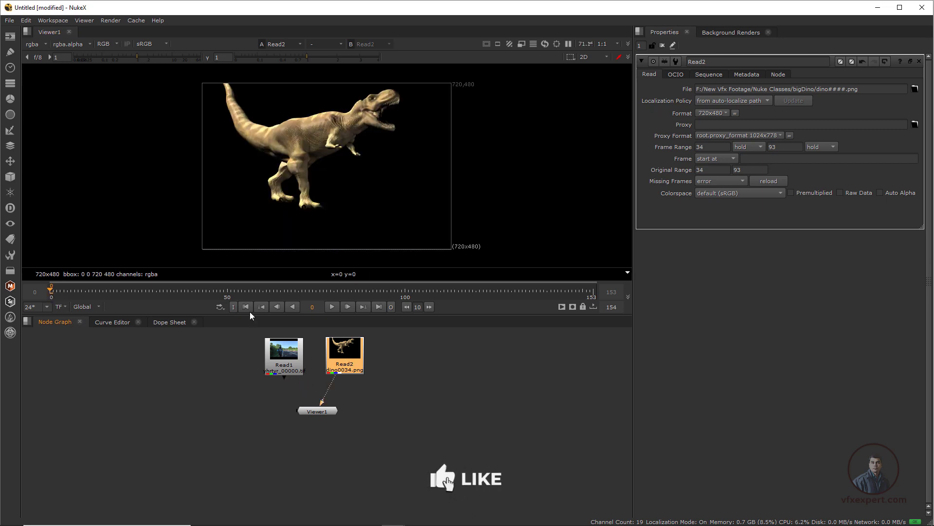
- Play the dinosaur sequence from frame 0 twice, stopping at frames 15 and 54 and returning to frame 0 each time
left_click(331, 307)
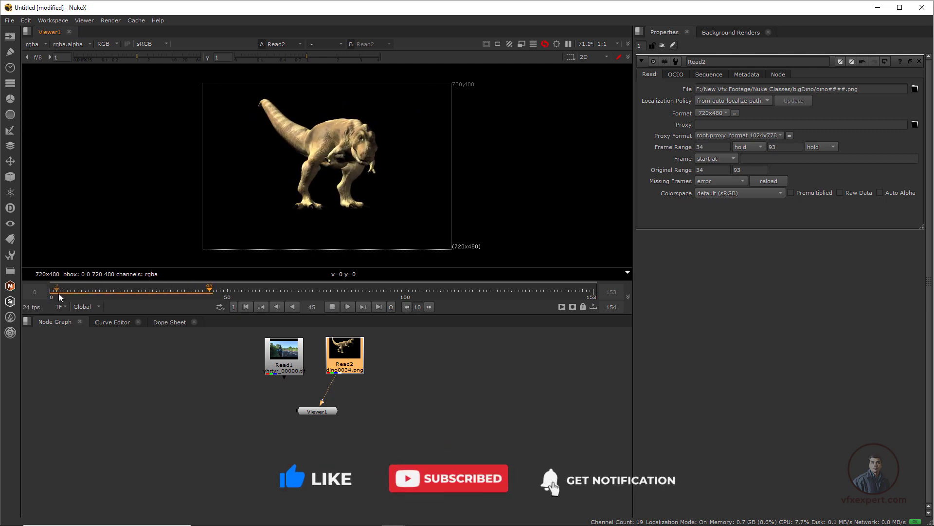
left_click(332, 307)
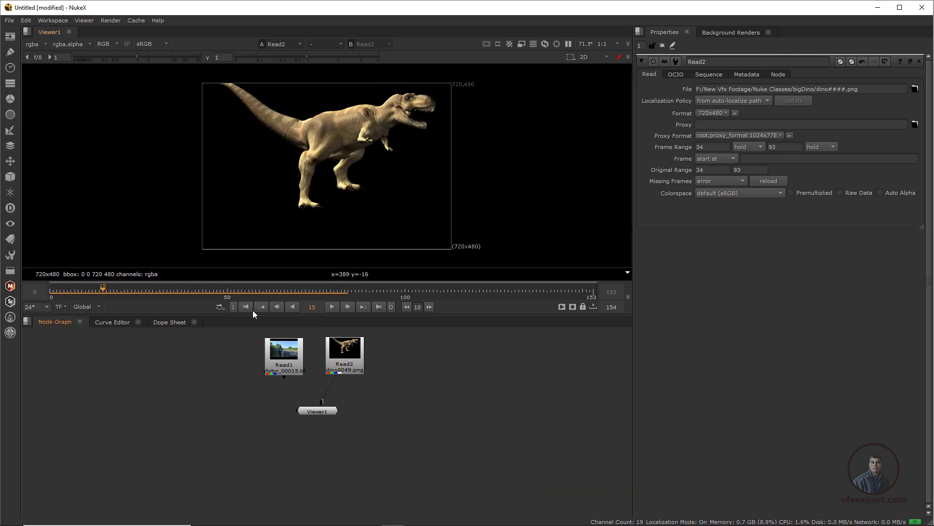
left_click(248, 307)
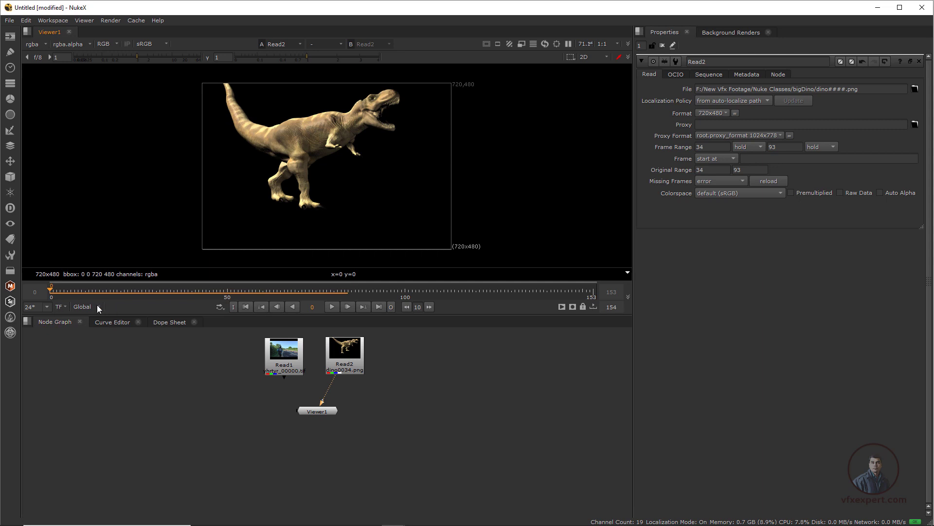
left_click(330, 307)
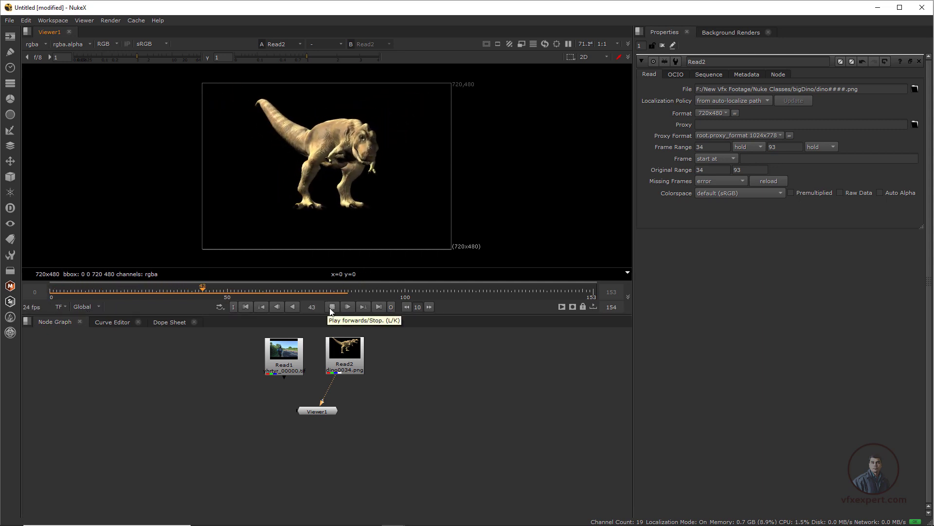
left_click(331, 309)
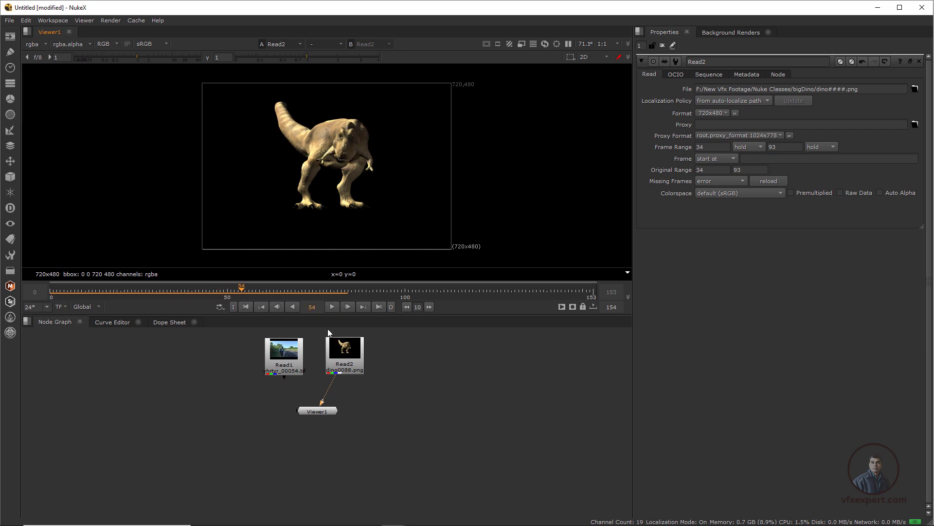
left_click(50, 292)
- Move Viewer1 slightly lower in the Node Graph, and play the dinosaur sequence to frame 34 before returning to frame 0
left_click_drag(317, 411, 313, 419)
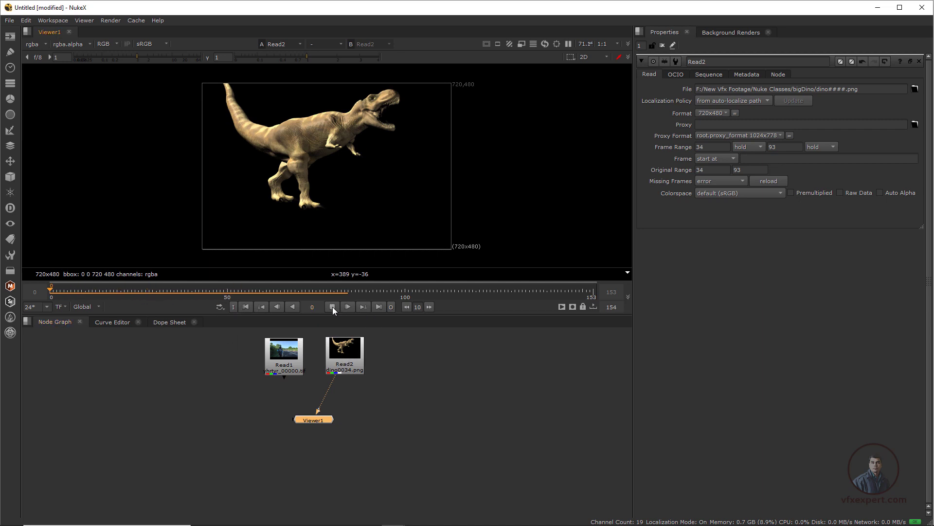
left_click(332, 307)
left_click(332, 306)
left_click(247, 306)
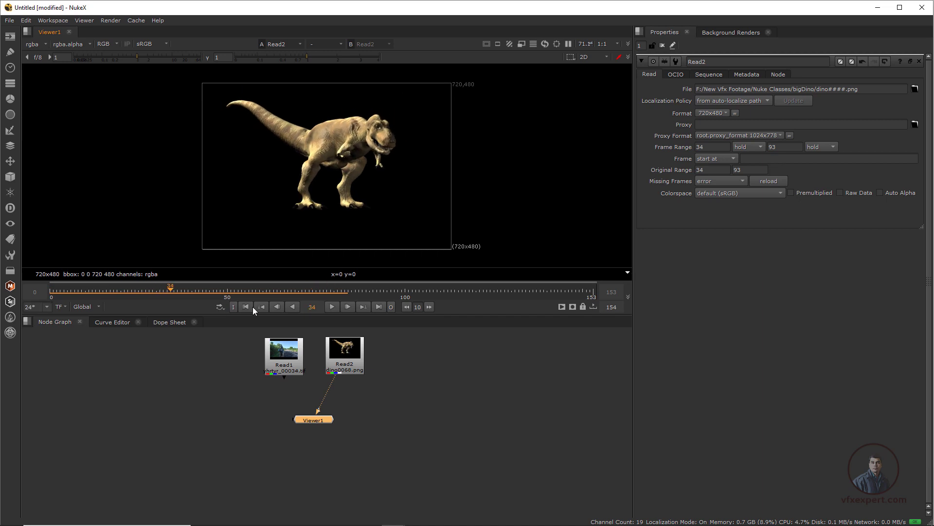
- Connect Viewer1 to Read1 and play the running footage from frame 0, stopping it and returning to frame 0
left_click_drag(332, 380, 285, 360)
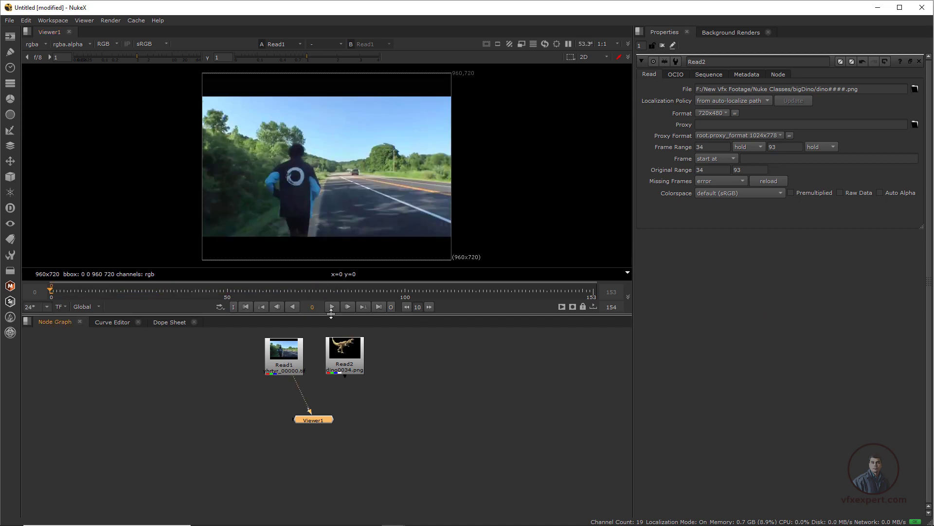
left_click(332, 307)
left_click(332, 308)
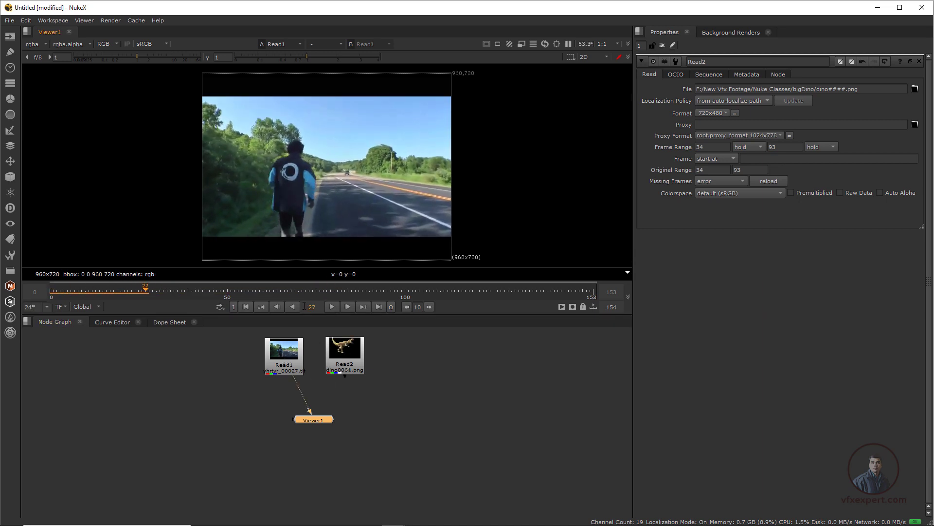
left_click(247, 306)
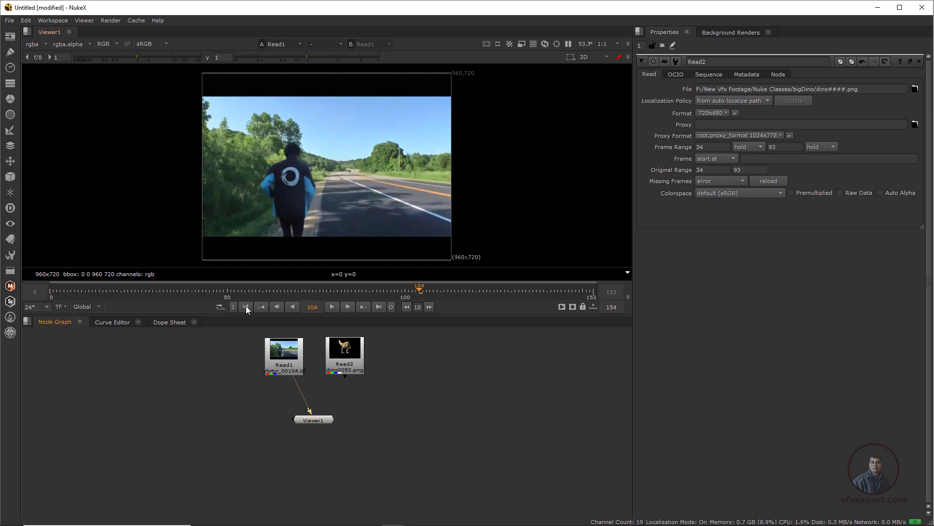
left_click(246, 305)
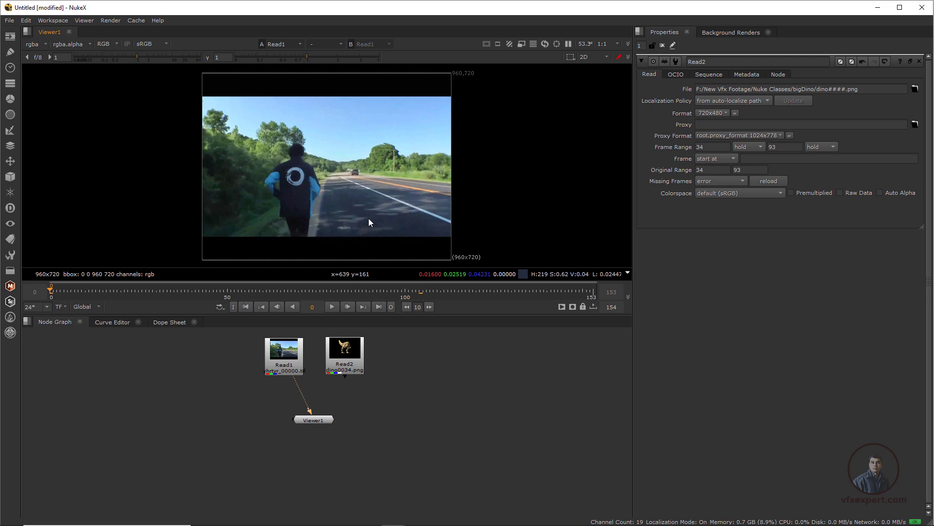
- Play the running footage forward to frame 71, play it backward, and play it forward again before returning to frame 0
key("l")
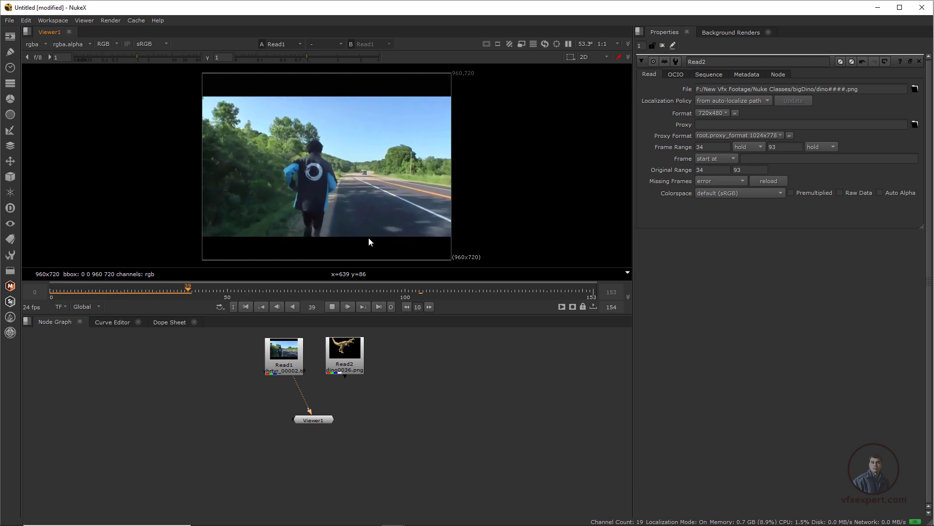
key("k")
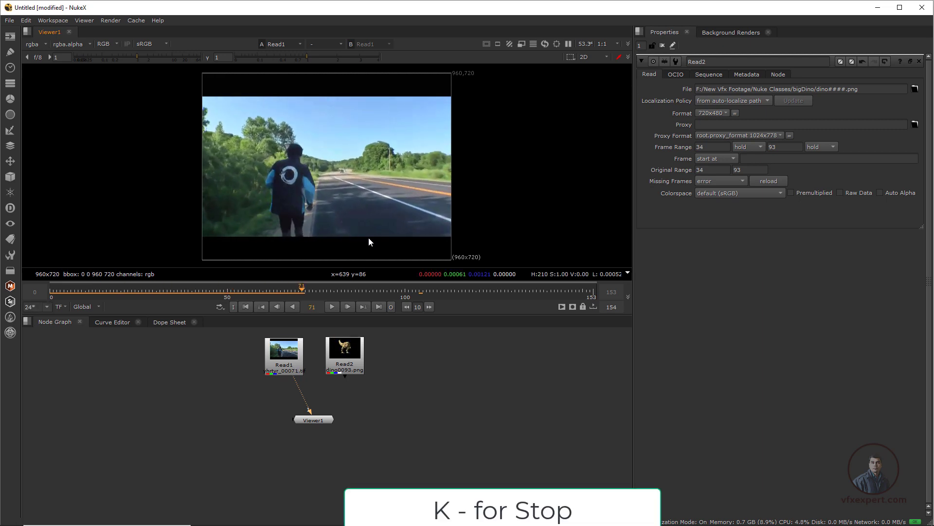
key("j")
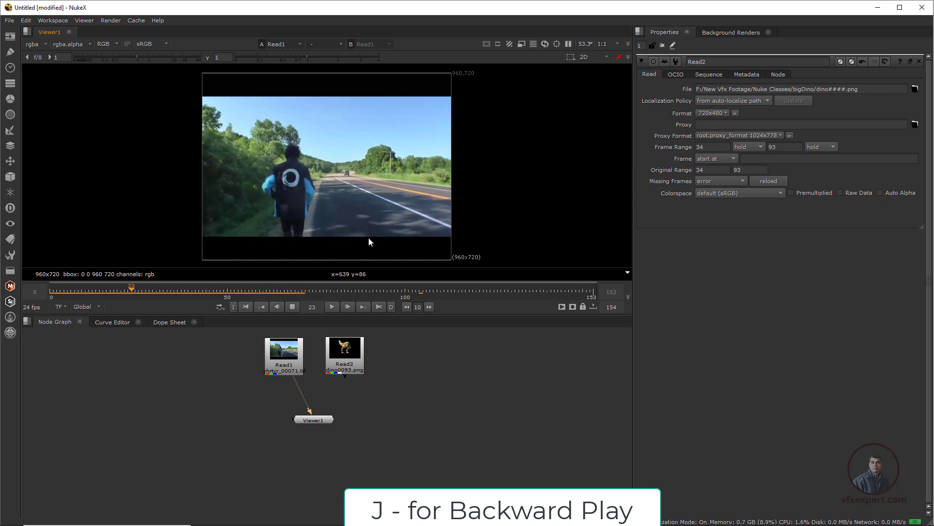
key("k")
key("l")
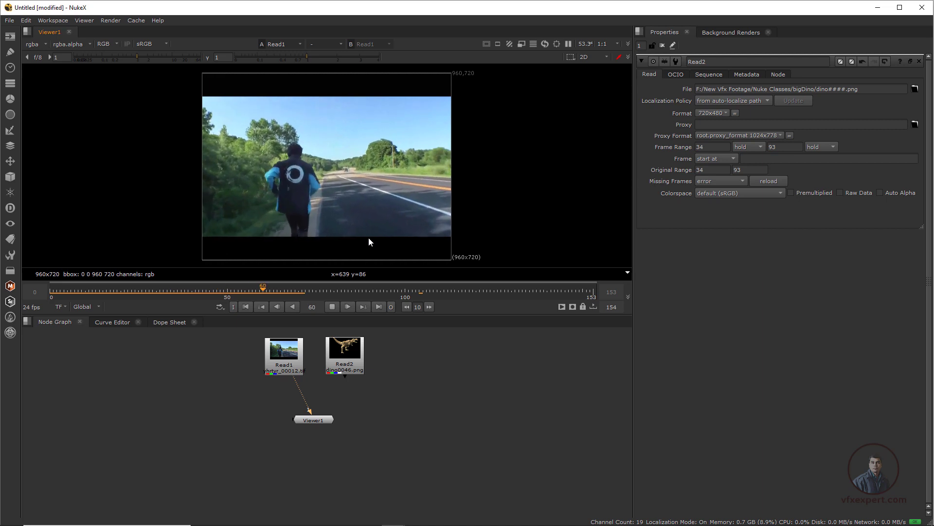
left_click(333, 305)
left_click(246, 307)
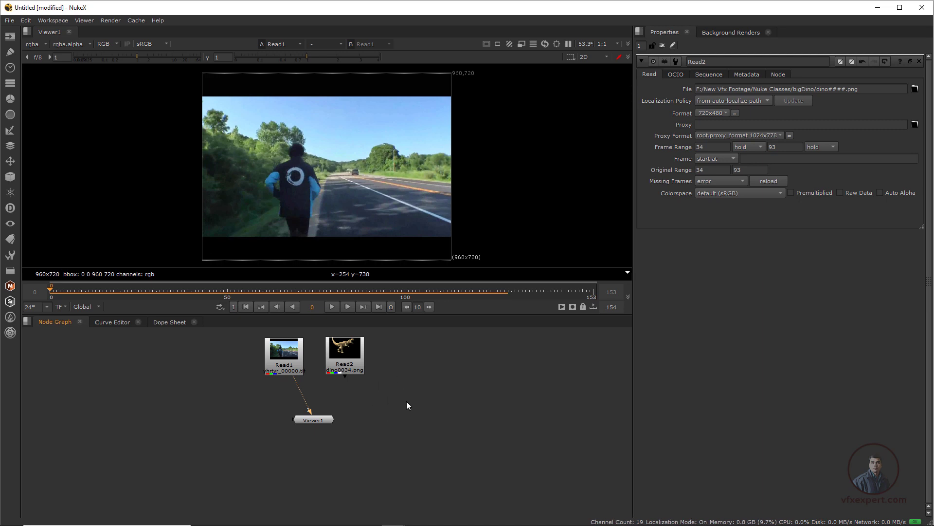
- Maximize the Node Graph to view the nodes, restore the normal layout, and fit all nodes in view
key("space")
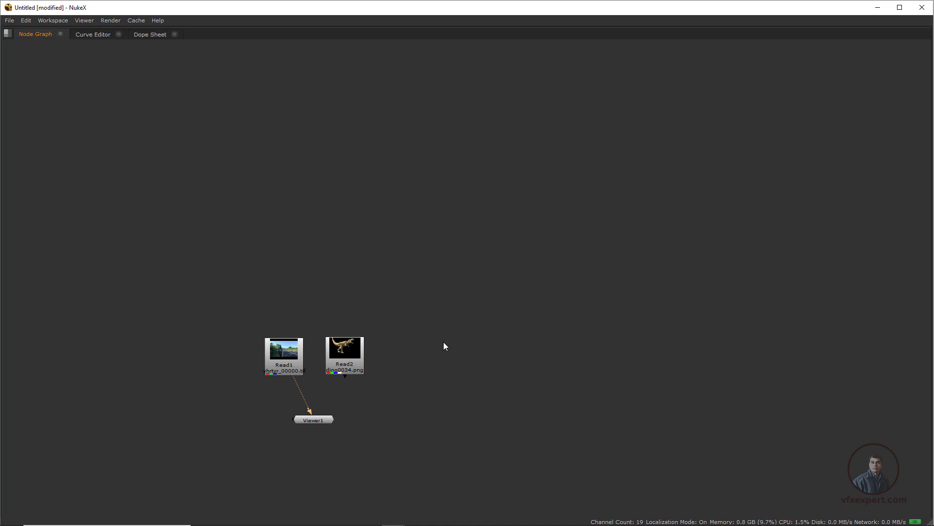
left_click_drag(497, 343, 623, 255)
scroll(623, 255, "up", 1)
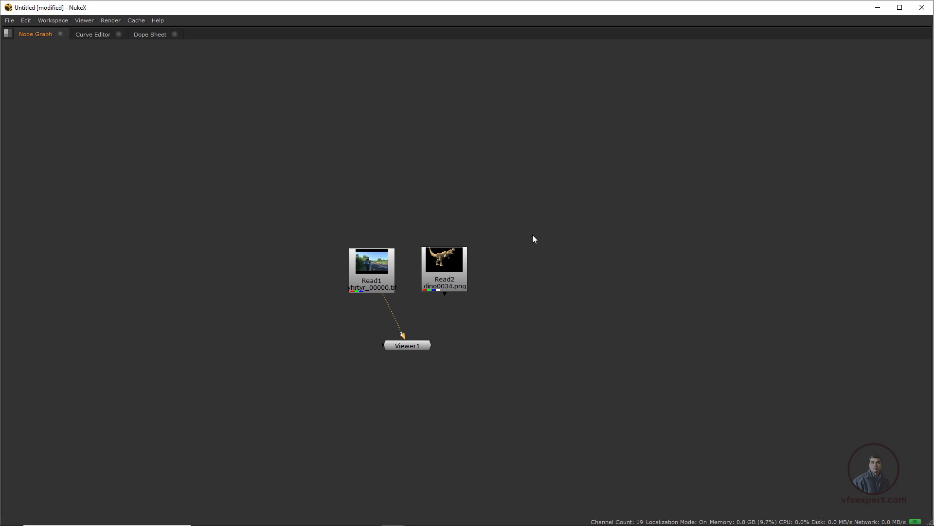
key("shift+F1")
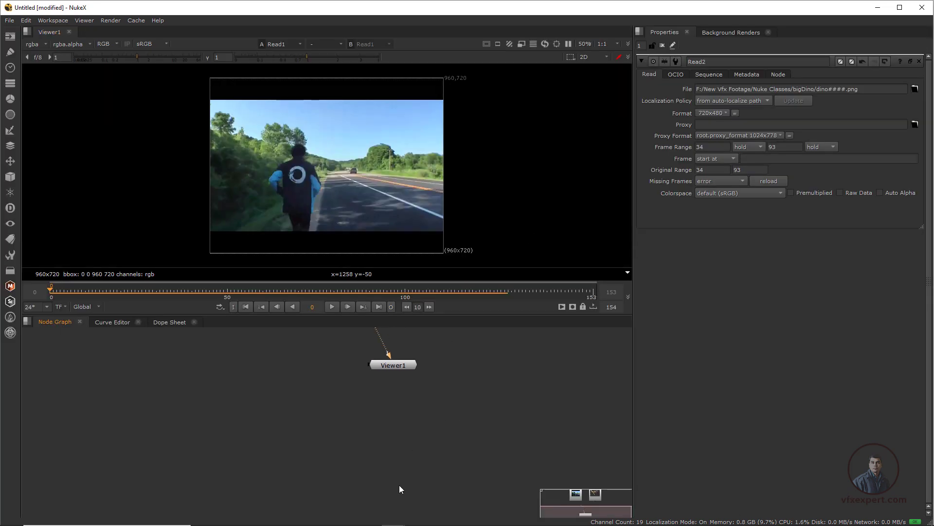
key("f")
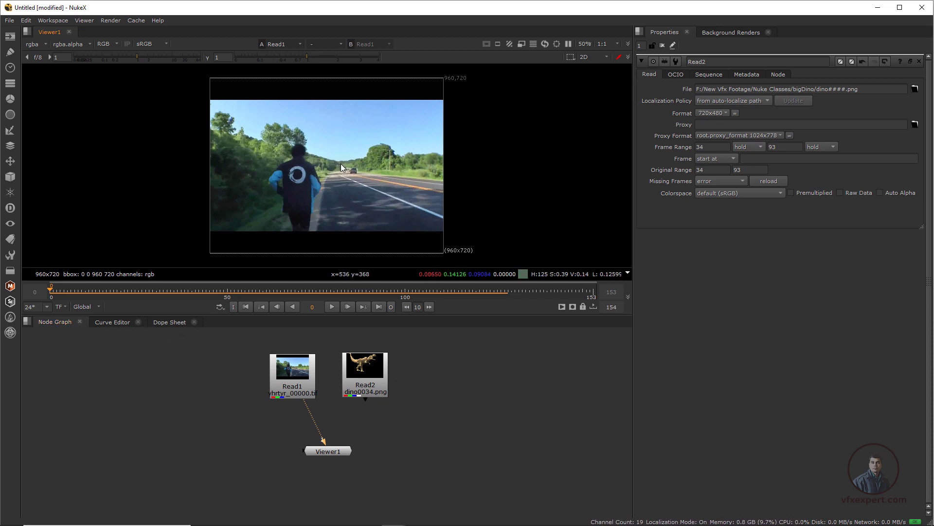
- Maximize the Viewer and play the running footage from frame 0 at the enlarged size
key("space")
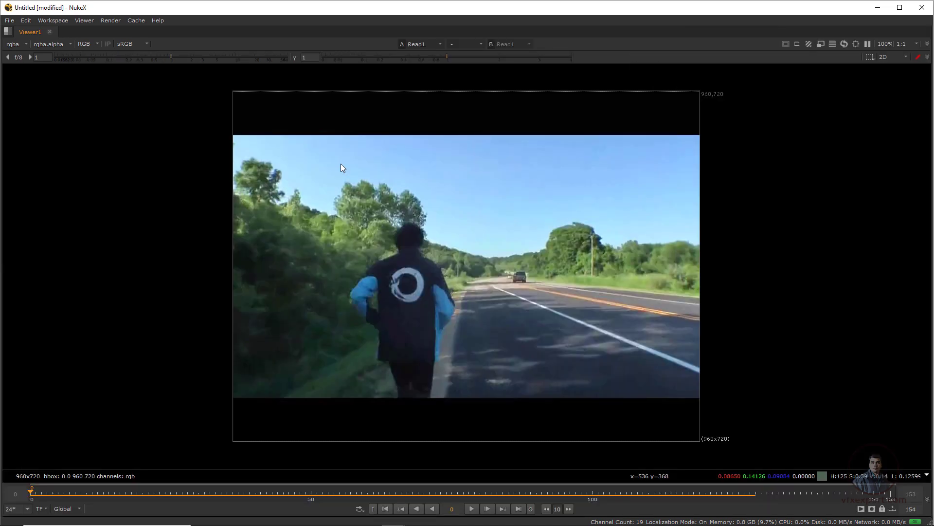
scroll(340, 163, "up", 1)
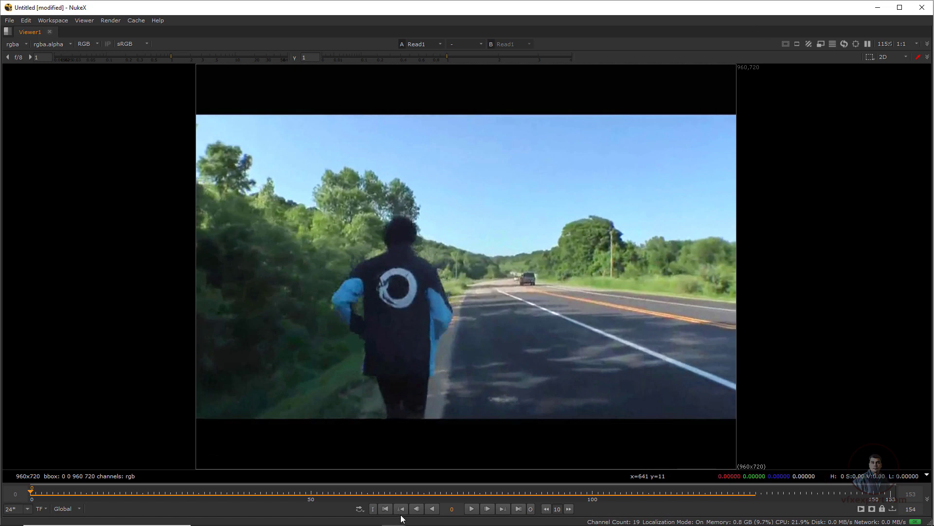
left_click(472, 509)
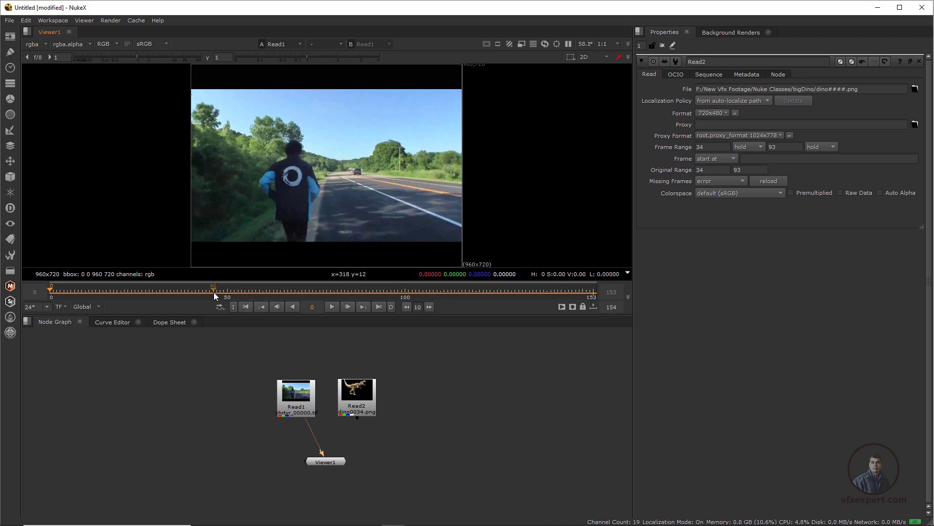
- Set the Viewer timeline's in point at frame 50 and its out point at frame 100
left_click_drag(214, 292, 228, 293)
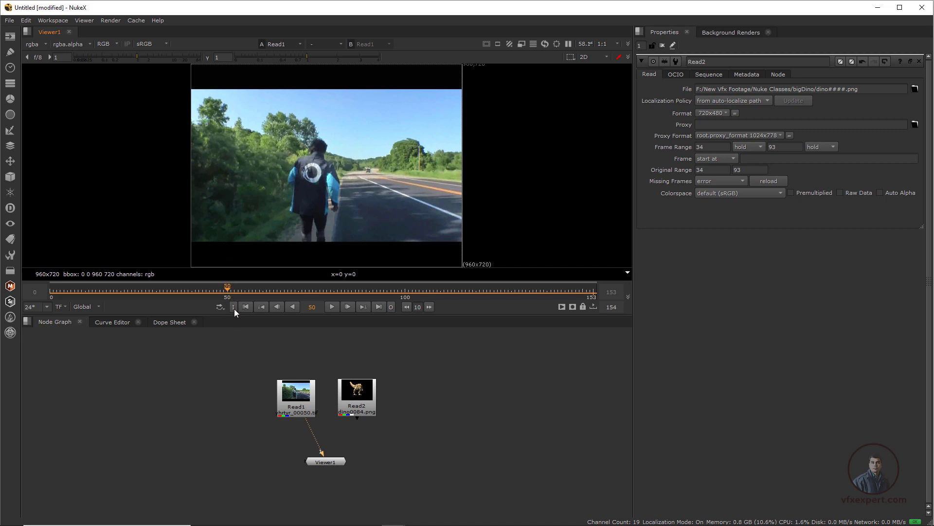
left_click(234, 307)
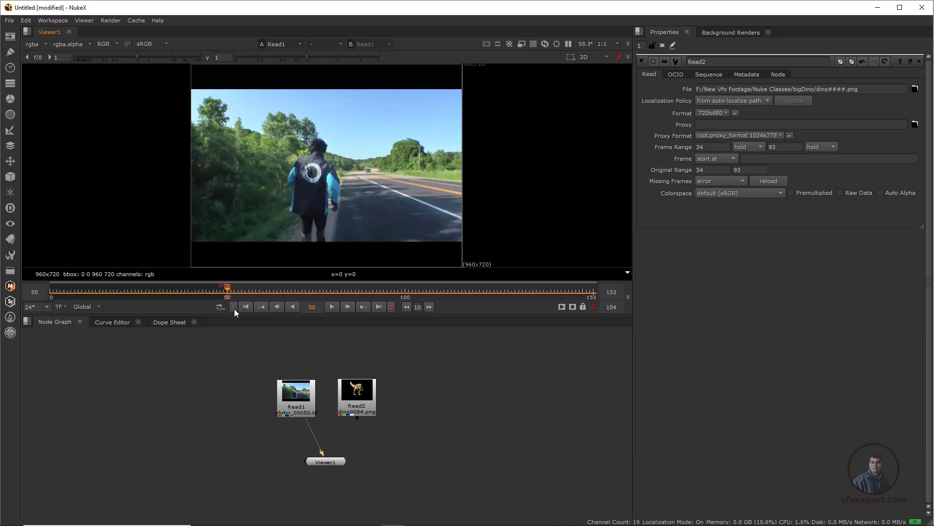
left_click_drag(246, 290, 408, 302)
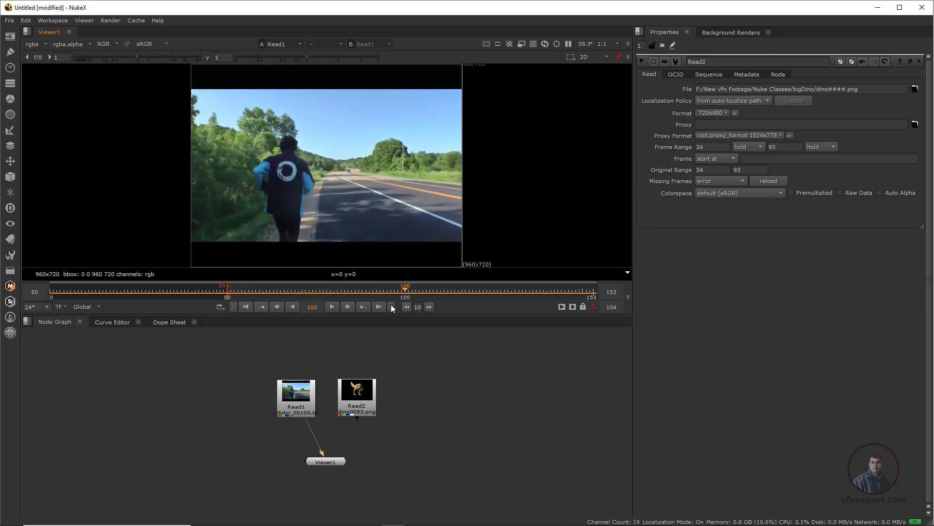
left_click(391, 307)
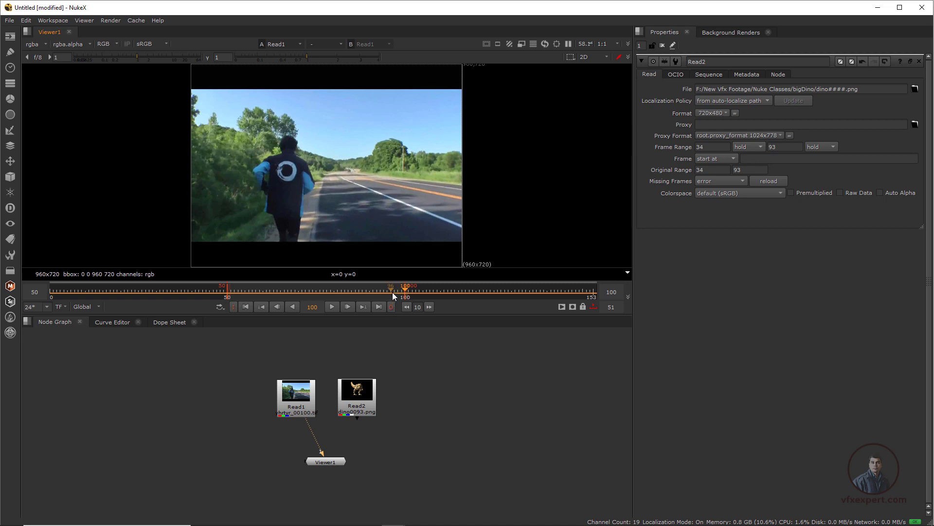
- Play the running footage from frame 50 within the in/out range and stop at frame 81
left_click(246, 307)
left_click(332, 306)
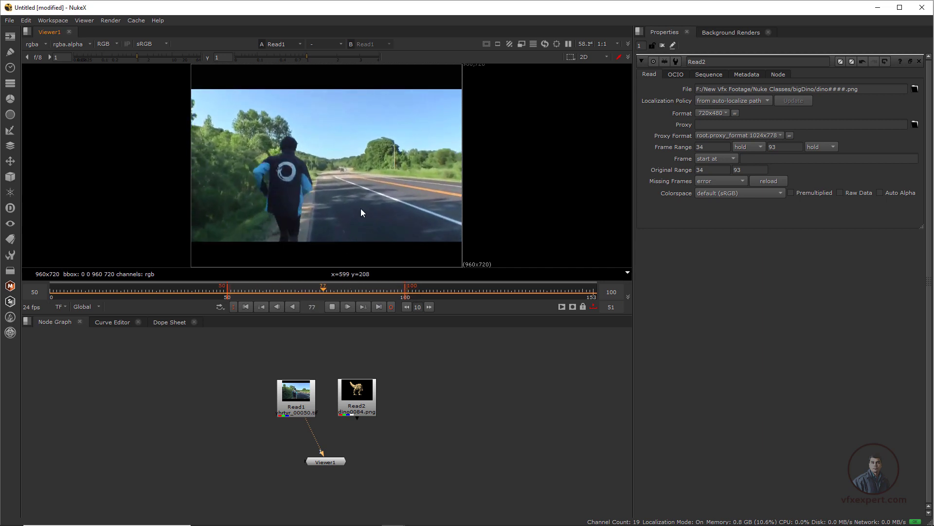
left_click(332, 307)
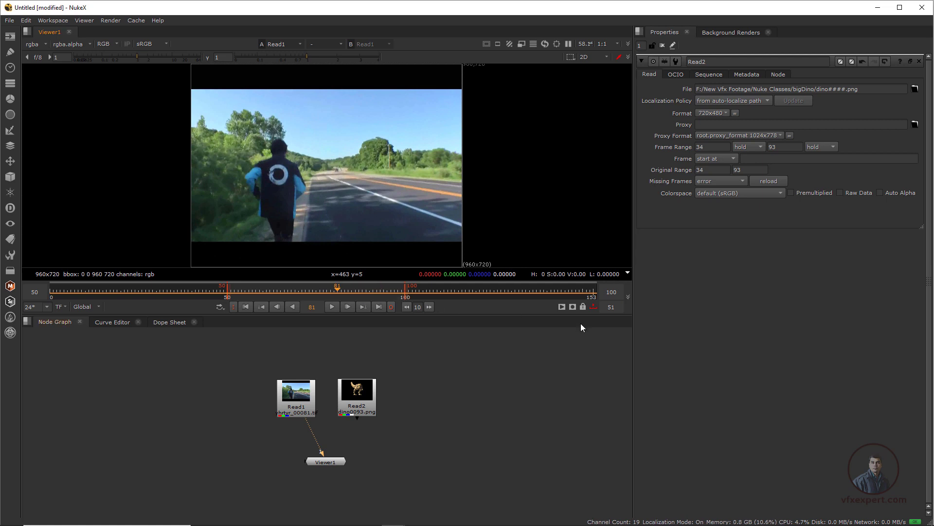
- Turn off the in/out range, play the footage over the full timeline, stop it, and go to frame 38
left_click(594, 307)
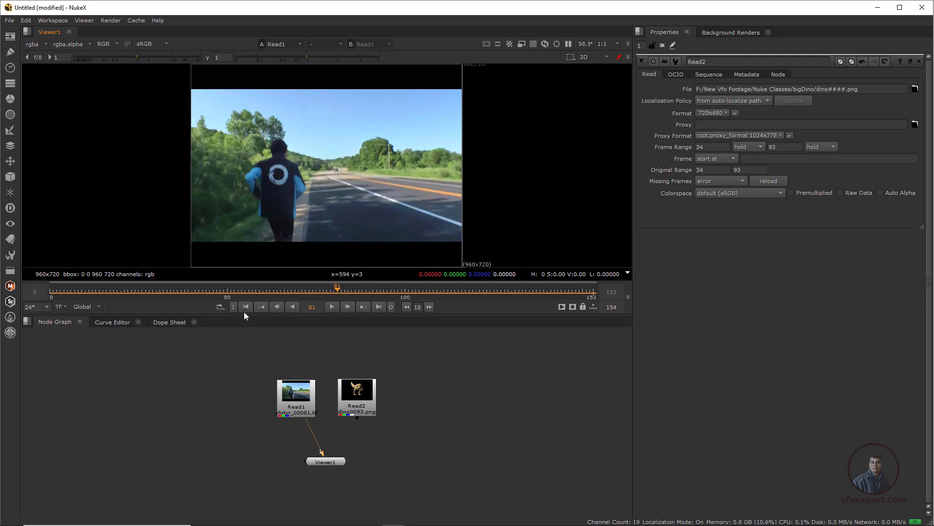
left_click(332, 307)
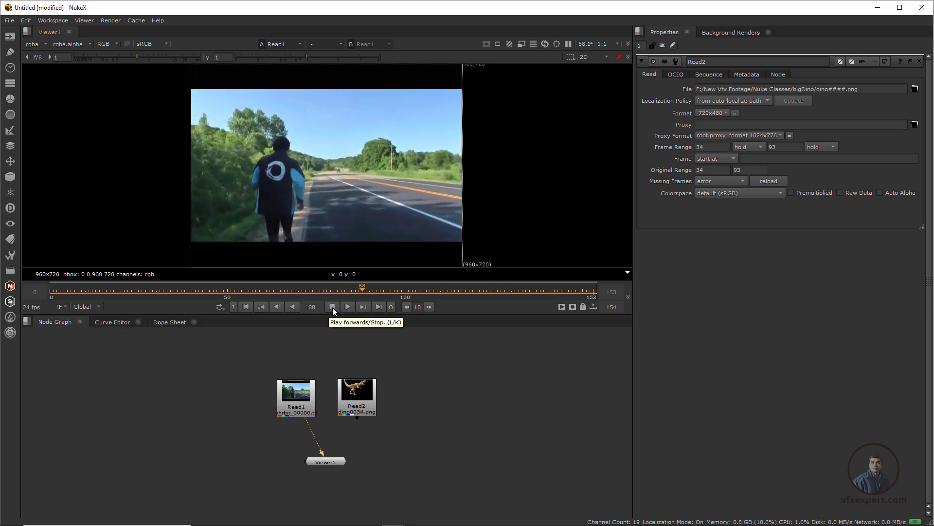
left_click(332, 307)
left_click(185, 291)
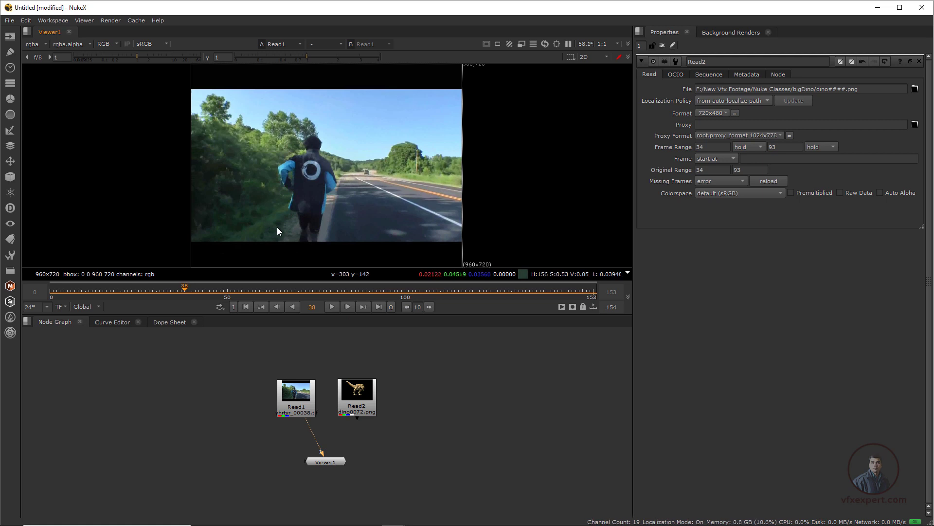
- Inspect the 960,720 corner of the running footage, and compare the format settings of the Read1 and Read2 nodes
left_click_drag(434, 139, 406, 186)
scroll(443, 137, "up", 1)
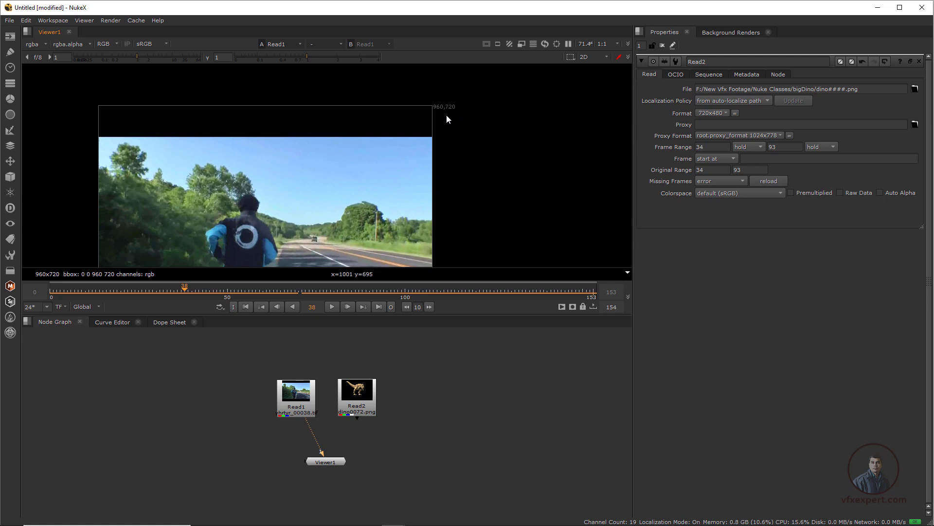
double_click(292, 397)
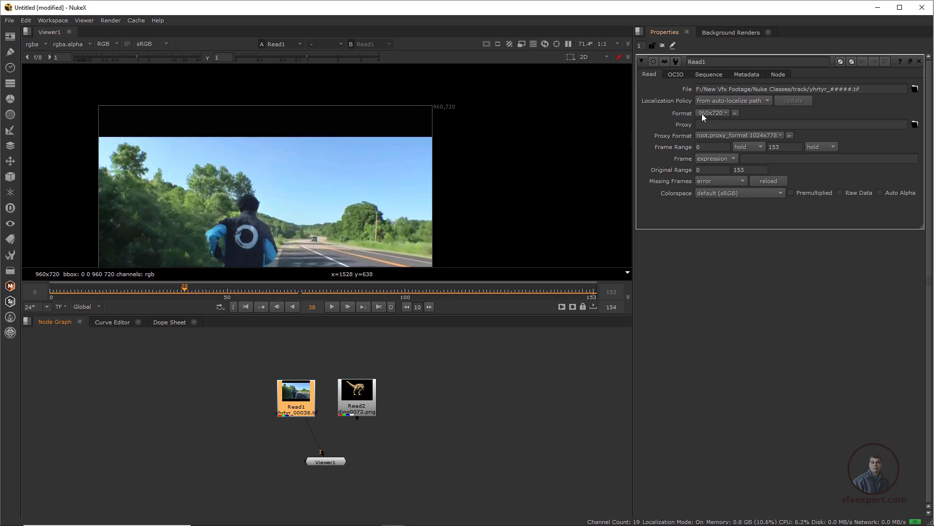
left_click(366, 395)
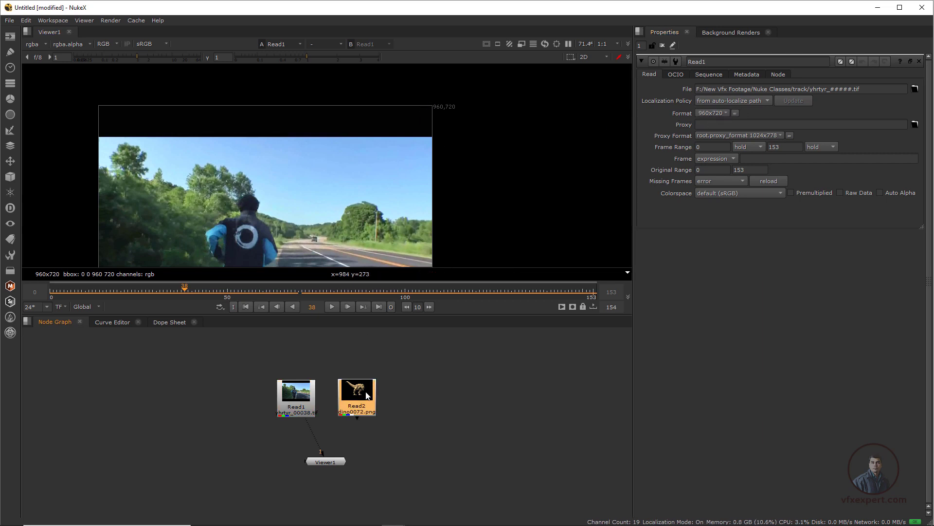
double_click(366, 395)
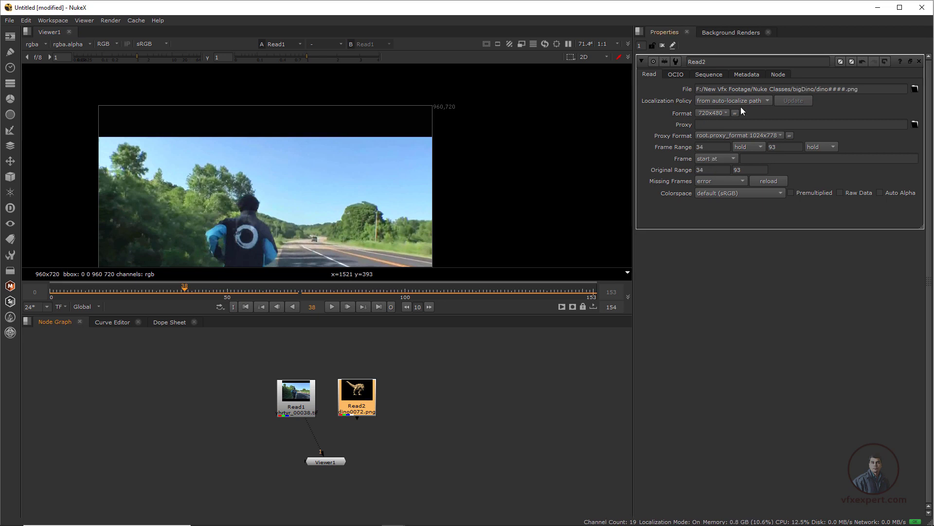
- Add a CheckerBoard node and place it in free space beside the Read2 node
left_click(9, 36)
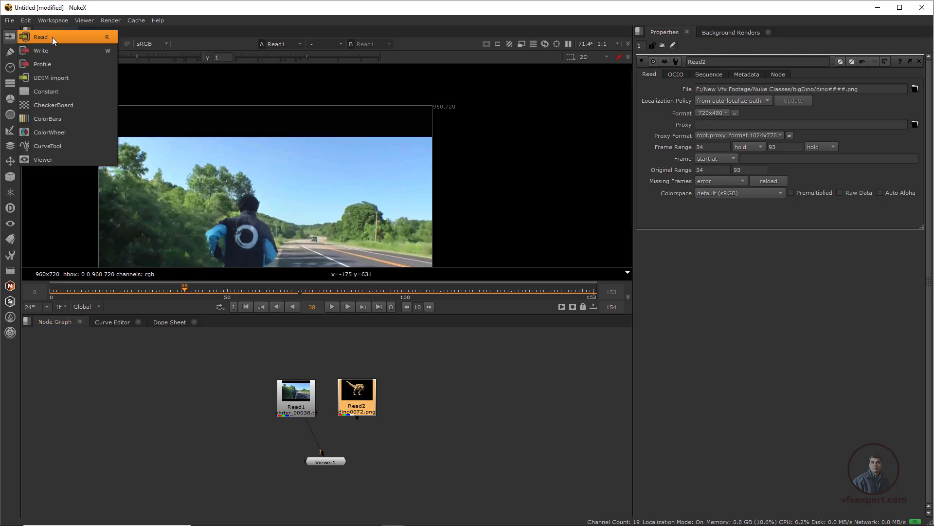
left_click(53, 105)
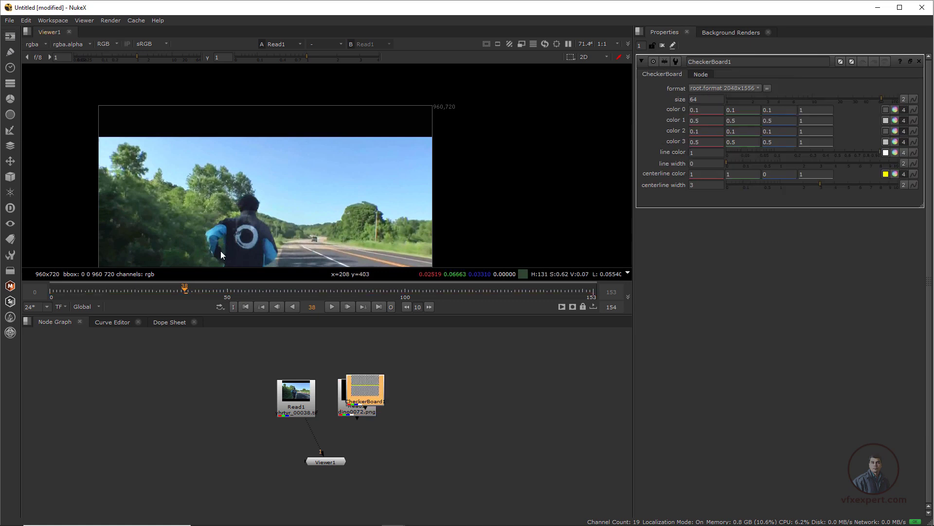
left_click_drag(364, 389, 448, 392)
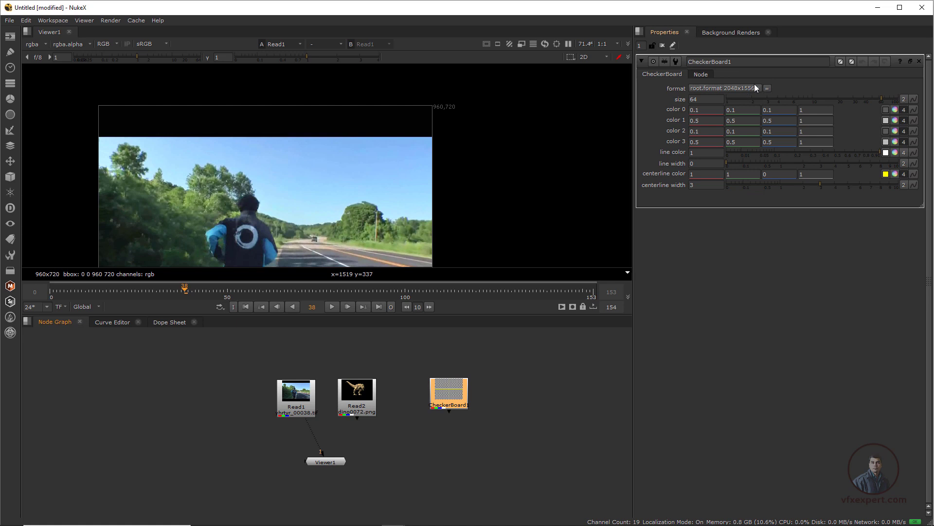
- Add a Constant node beside the CheckerBoard node and leave it deselected
left_click(12, 37)
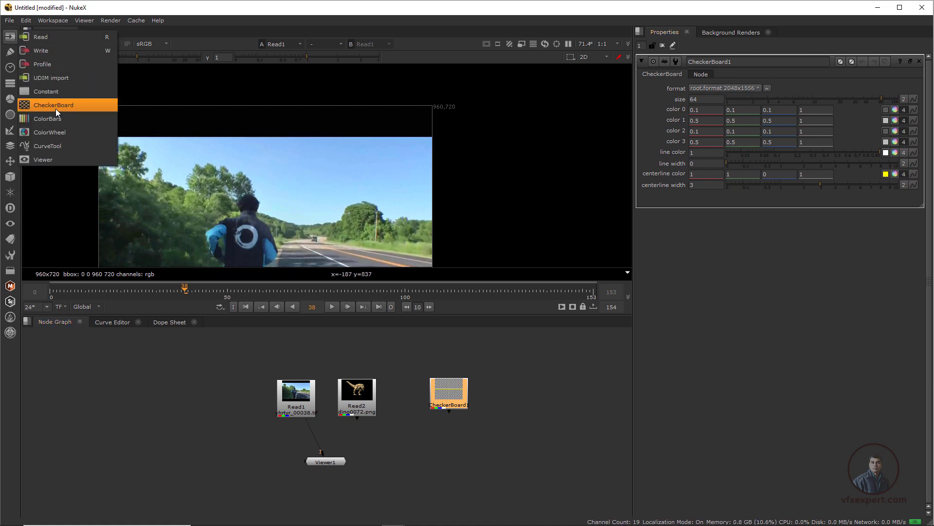
left_click(52, 91)
left_click(544, 385)
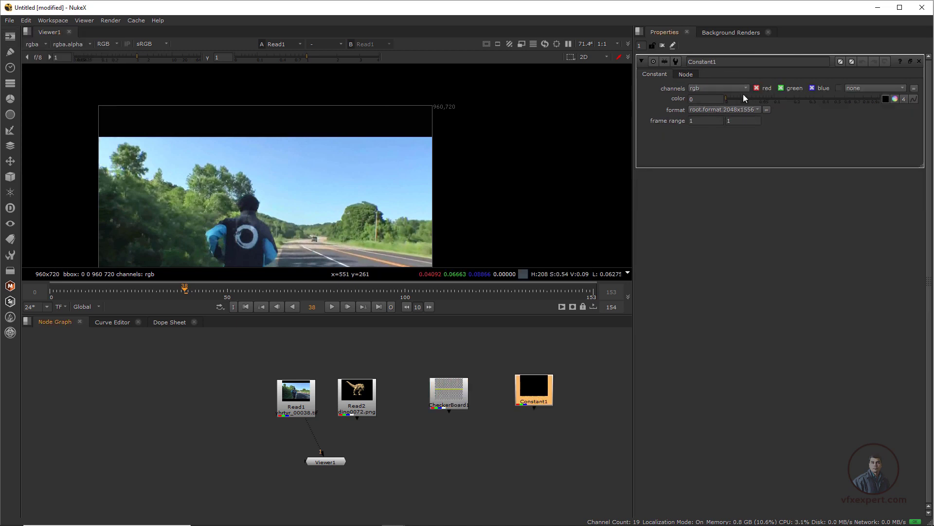
left_click(608, 359)
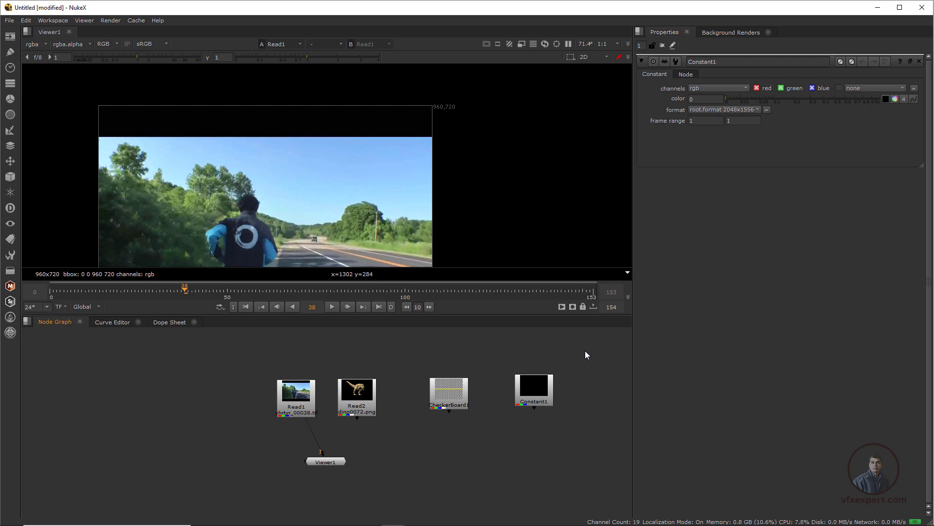
- Open the Project Settings and set the full size format to HD_1080 1920x1080
left_click_drag(508, 444, 387, 458)
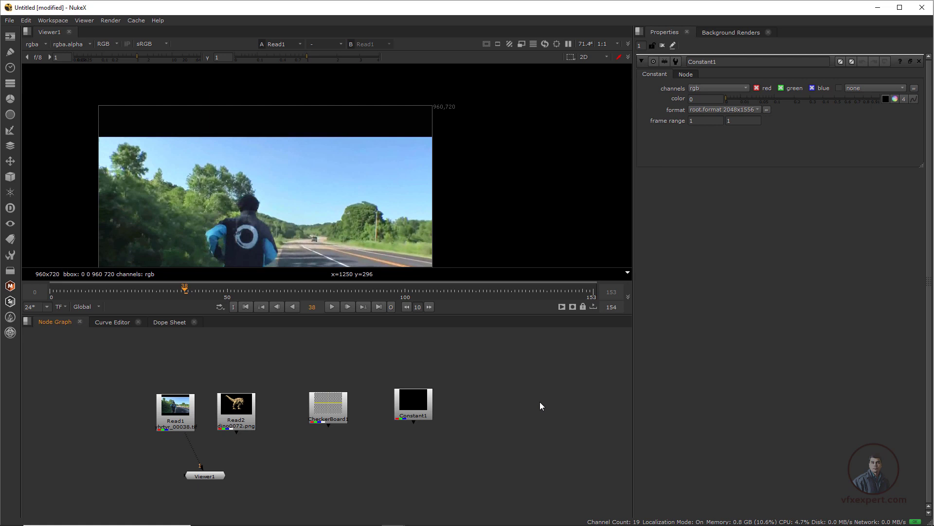
key("s")
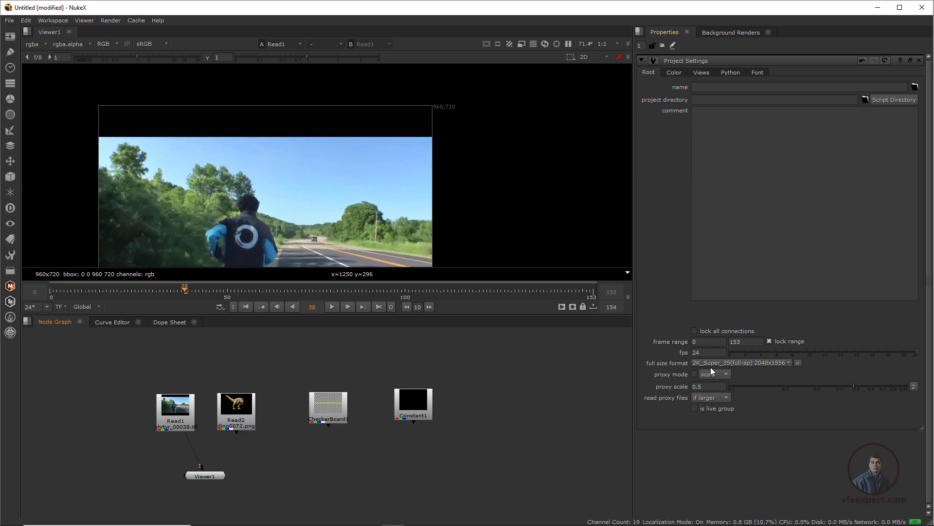
left_click(751, 362)
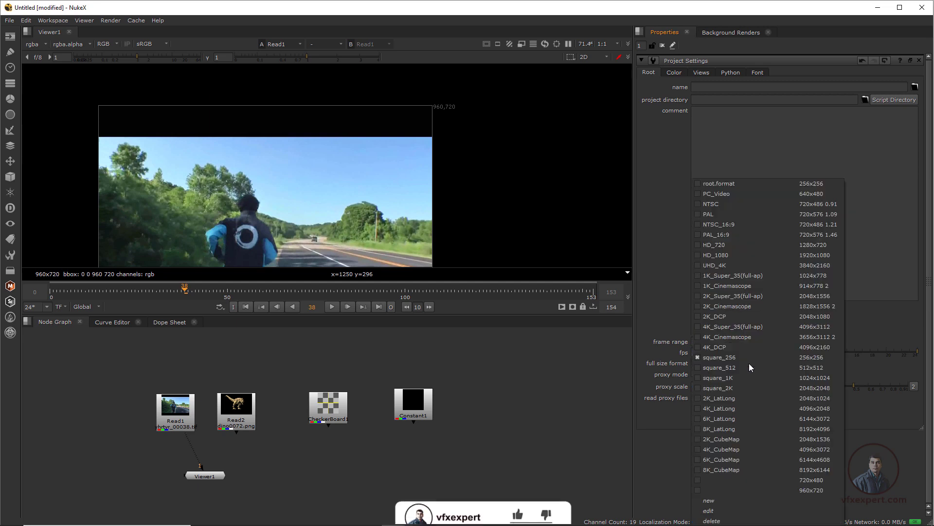
left_click(822, 256)
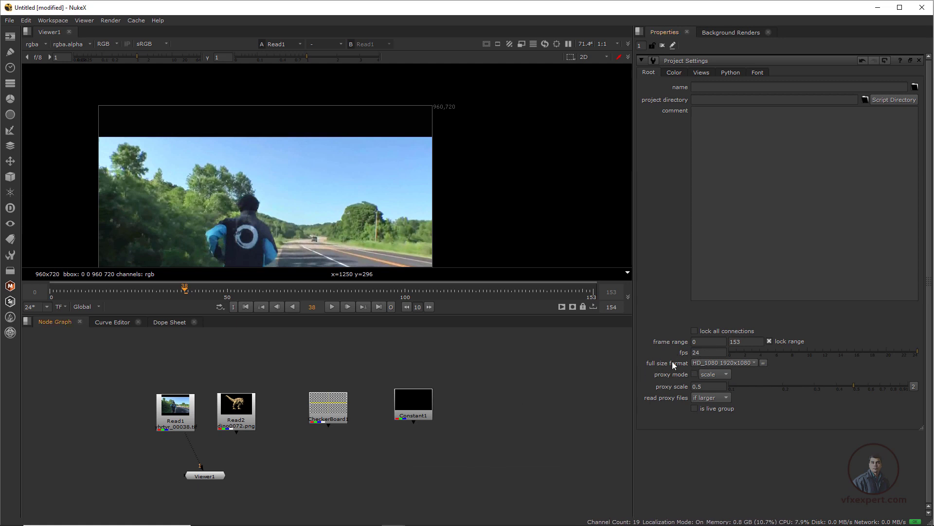
- Add a second CheckerBoard node beside the Constant node and fit the running footage in the Viewer
left_click(10, 37)
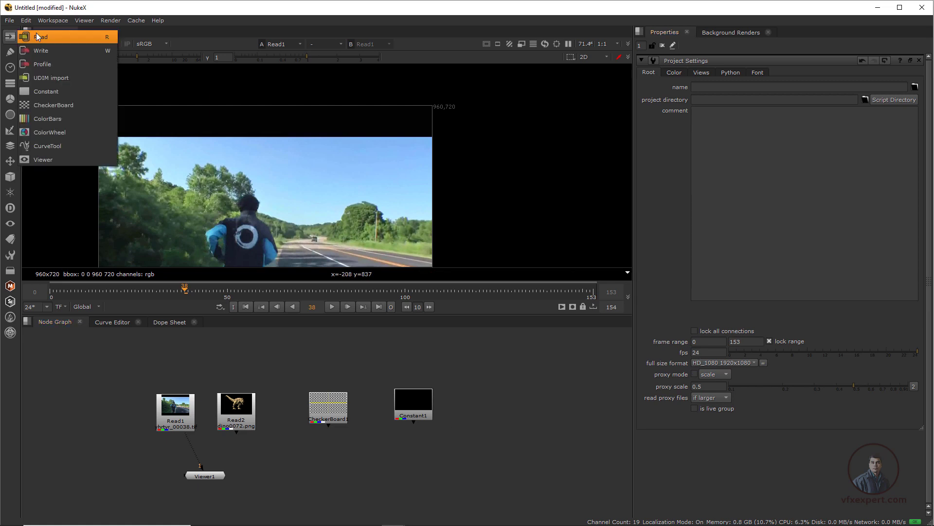
left_click(57, 106)
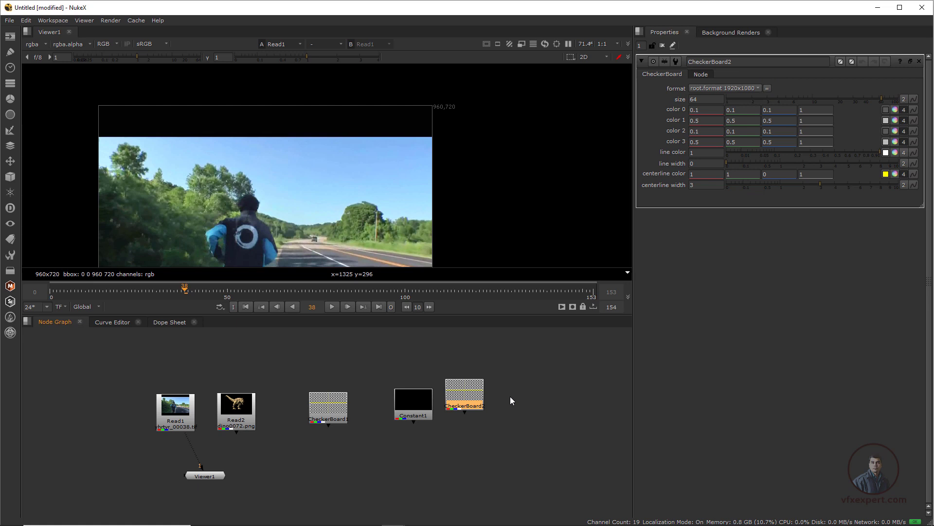
left_click_drag(314, 175, 379, 140)
key("f")
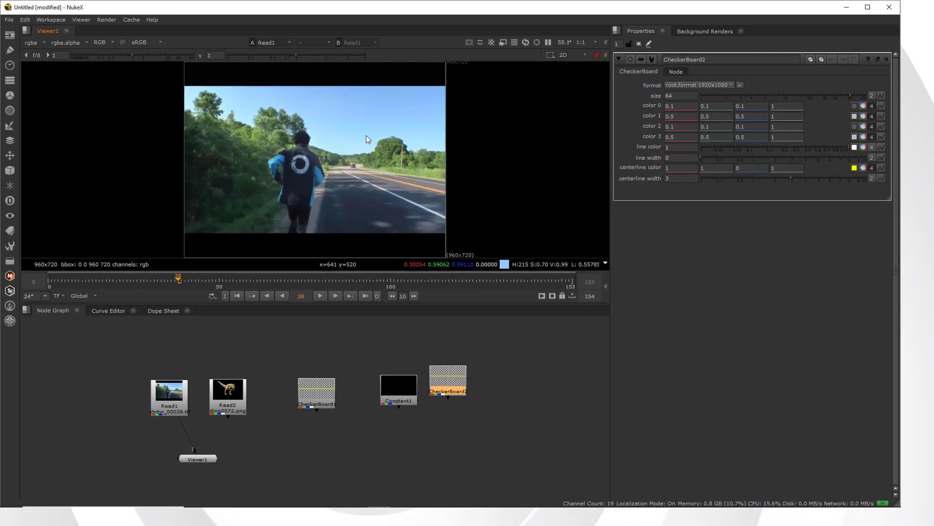